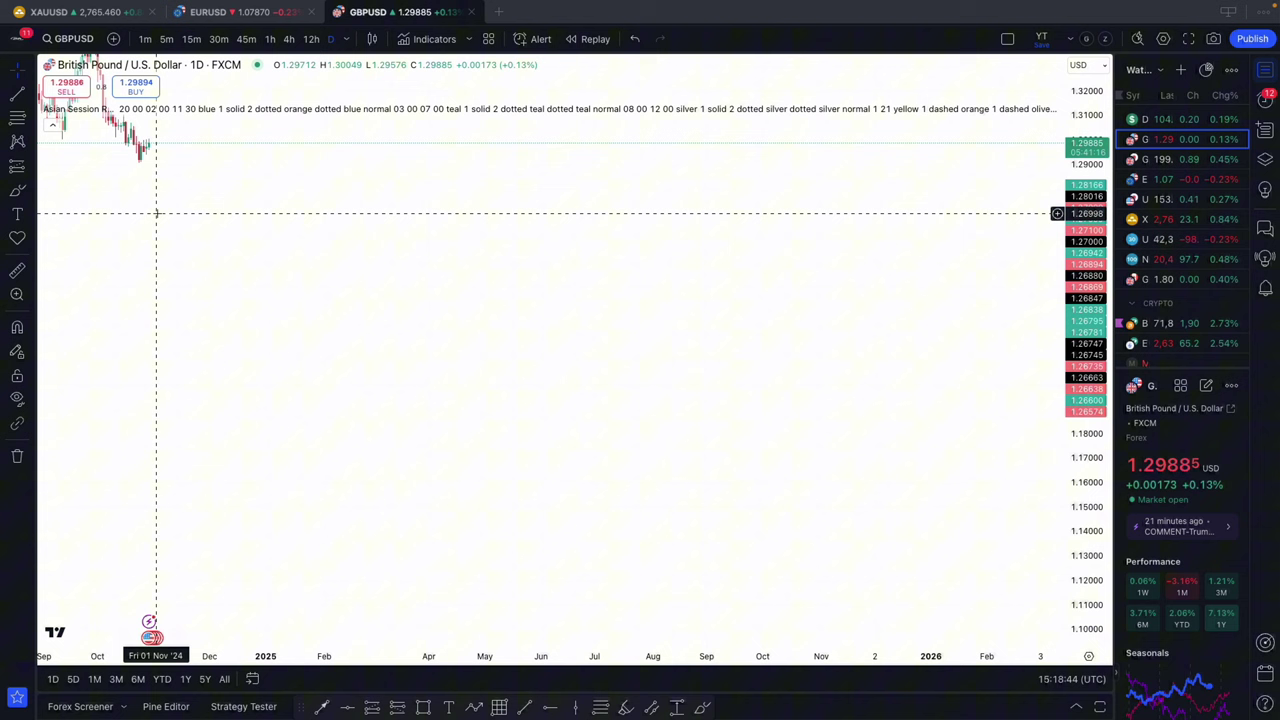
- Handwrite "SMC" in red with the Brush on the blank area of the GBPUSD chart
{"action": "left_click", "coordinate": [17, 190]}
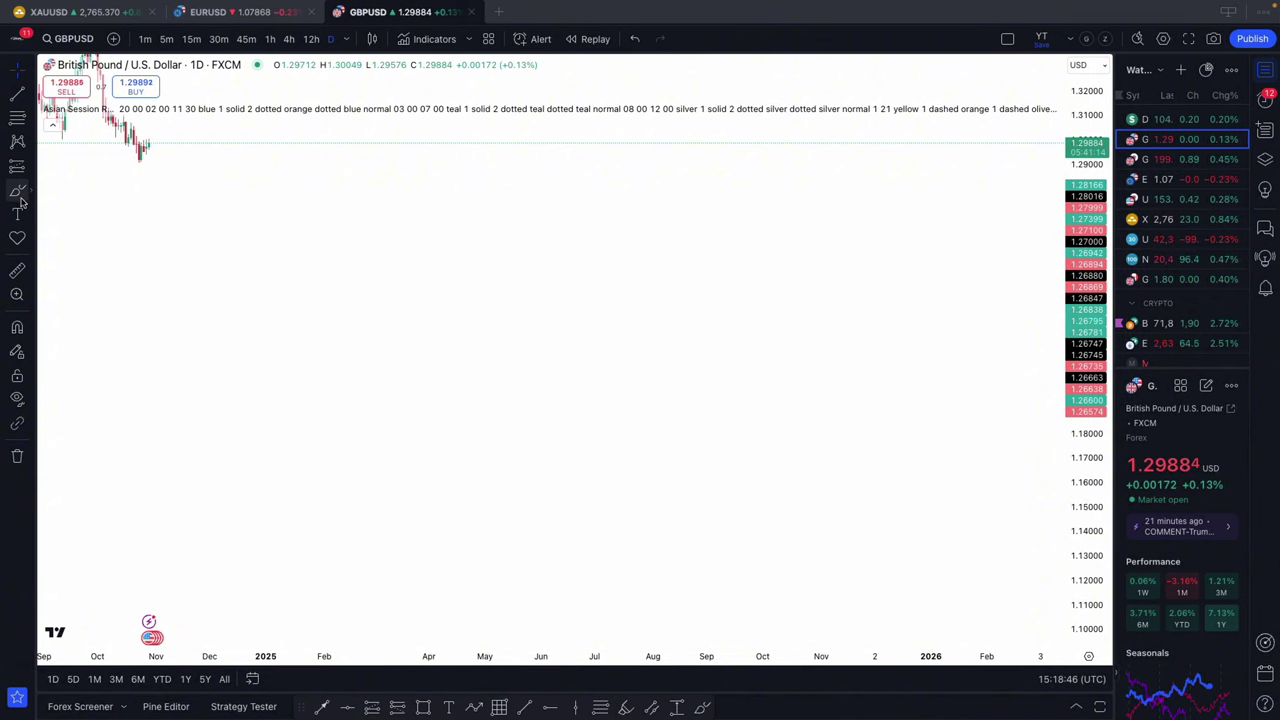
{"action": "mouse_move", "coordinate": [284, 207]}
{"action": "left_mouse_down"}
{"action": "mouse_move", "coordinate": [298, 253]}
{"action": "mouse_move", "coordinate": [358, 209]}
{"action": "mouse_move", "coordinate": [369, 228]}
{"action": "mouse_move", "coordinate": [394, 228]}
{"action": "left_mouse_up"}
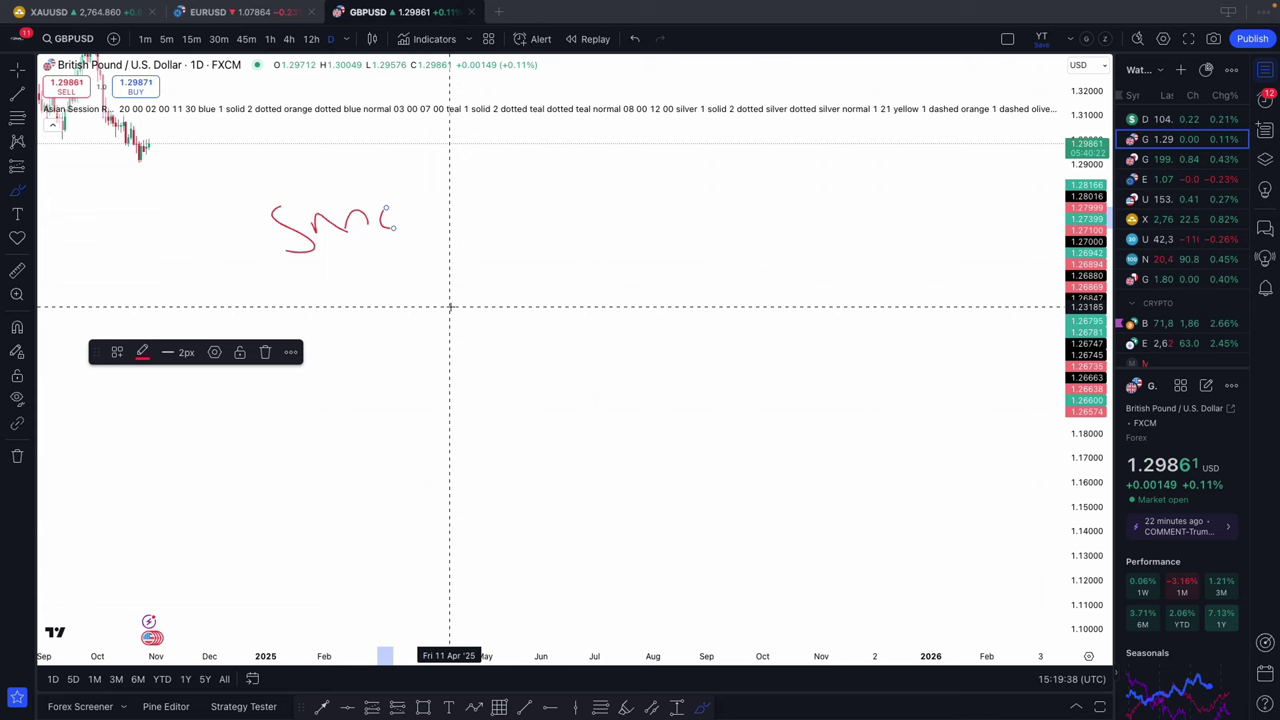
- Sketch a red zigzag of repeated peaks below the SMC label and bound it with a lower and an upper horizontal line
{"action": "scroll", "coordinate": [450, 307], "scroll_direction": "right", "scroll_amount": 2}
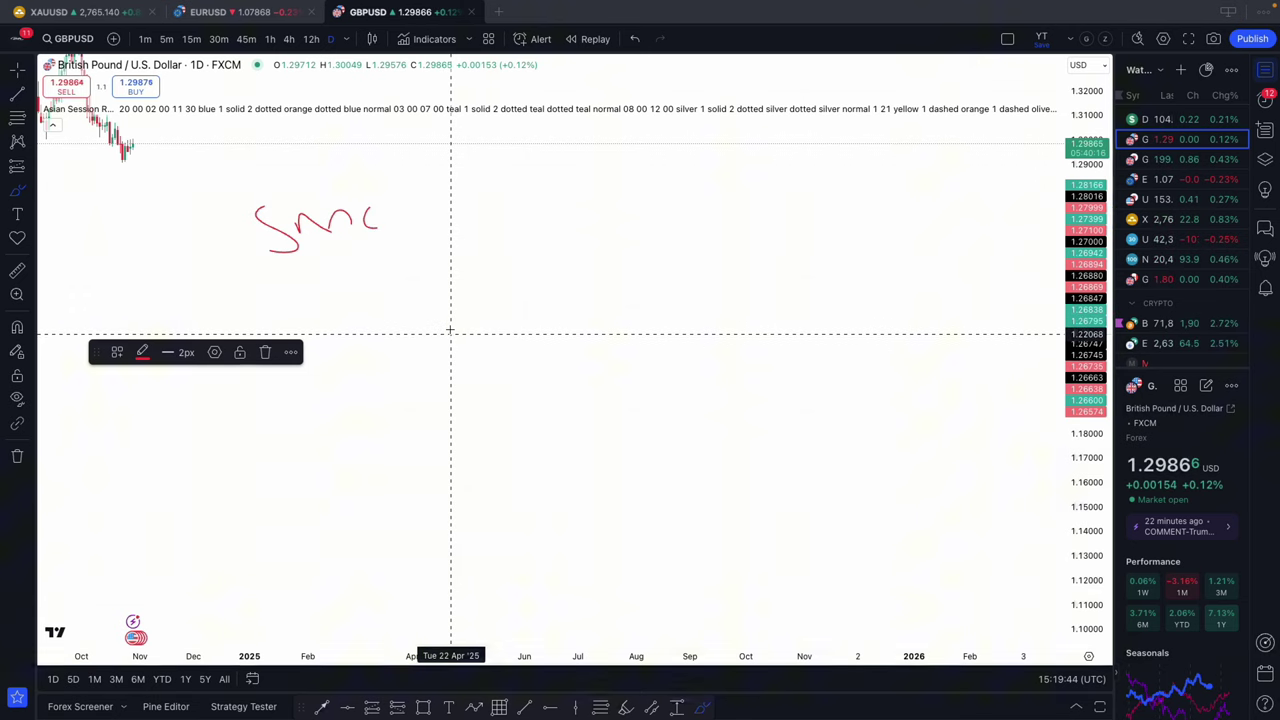
{"action": "mouse_move", "coordinate": [450, 329]}
{"action": "left_mouse_down"}
{"action": "mouse_move", "coordinate": [457, 274]}
{"action": "mouse_move", "coordinate": [474, 319]}
{"action": "mouse_move", "coordinate": [483, 270]}
{"action": "mouse_move", "coordinate": [509, 313]}
{"action": "mouse_move", "coordinate": [543, 269]}
{"action": "mouse_move", "coordinate": [569, 297]}
{"action": "mouse_move", "coordinate": [571, 272]}
{"action": "mouse_move", "coordinate": [581, 306]}
{"action": "left_mouse_up"}
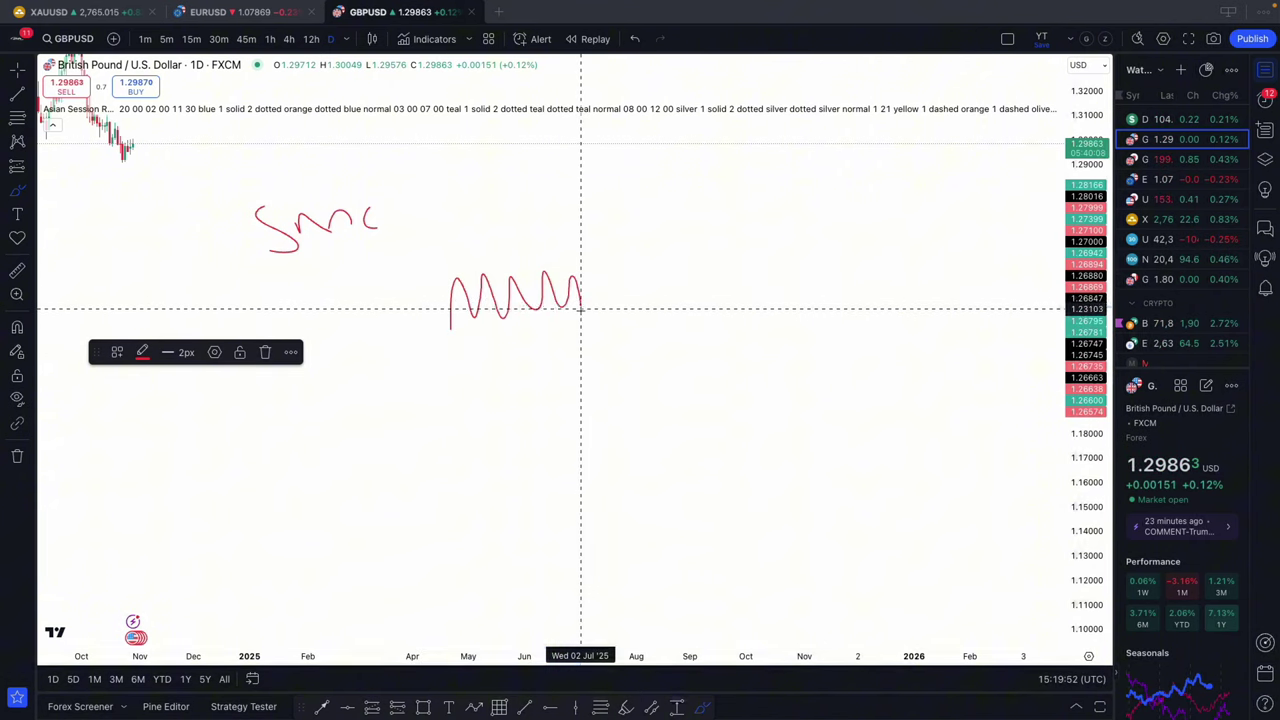
{"action": "left_click_drag", "start_coordinate": [431, 332], "coordinate": [598, 328]}
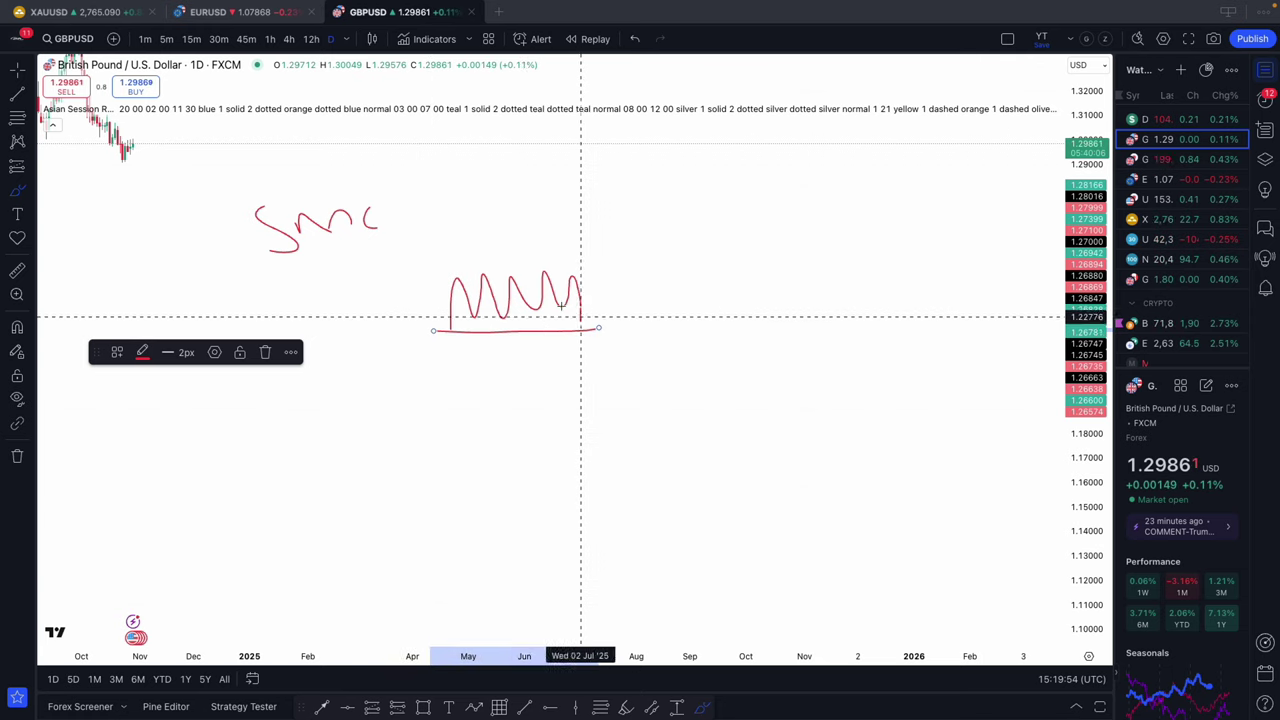
{"action": "left_click_drag", "start_coordinate": [432, 274], "coordinate": [603, 271]}
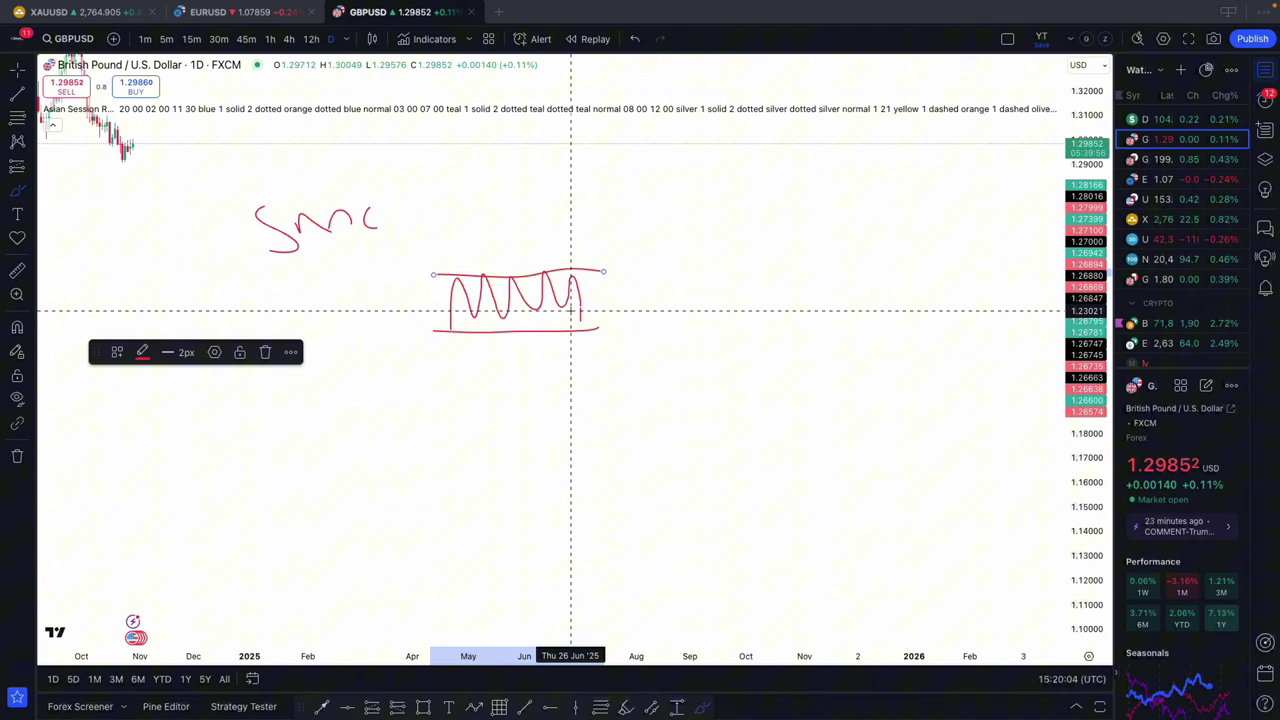
{"action": "scroll", "coordinate": [571, 309], "scroll_direction": "down", "scroll_amount": 1}
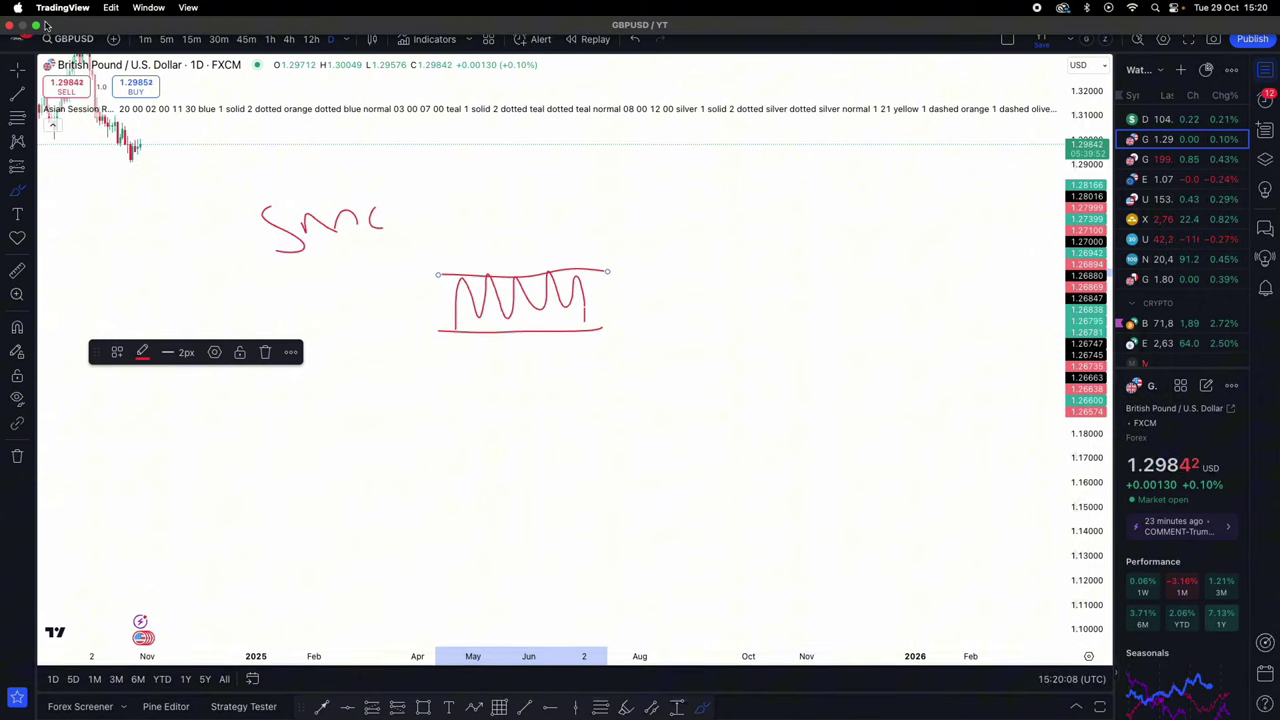
- Switch to Chrome, open the ZMN CAPITAL channel in Telegram Web and browse back through its earlier posts
{"action": "left_click", "coordinate": [36, 24]}
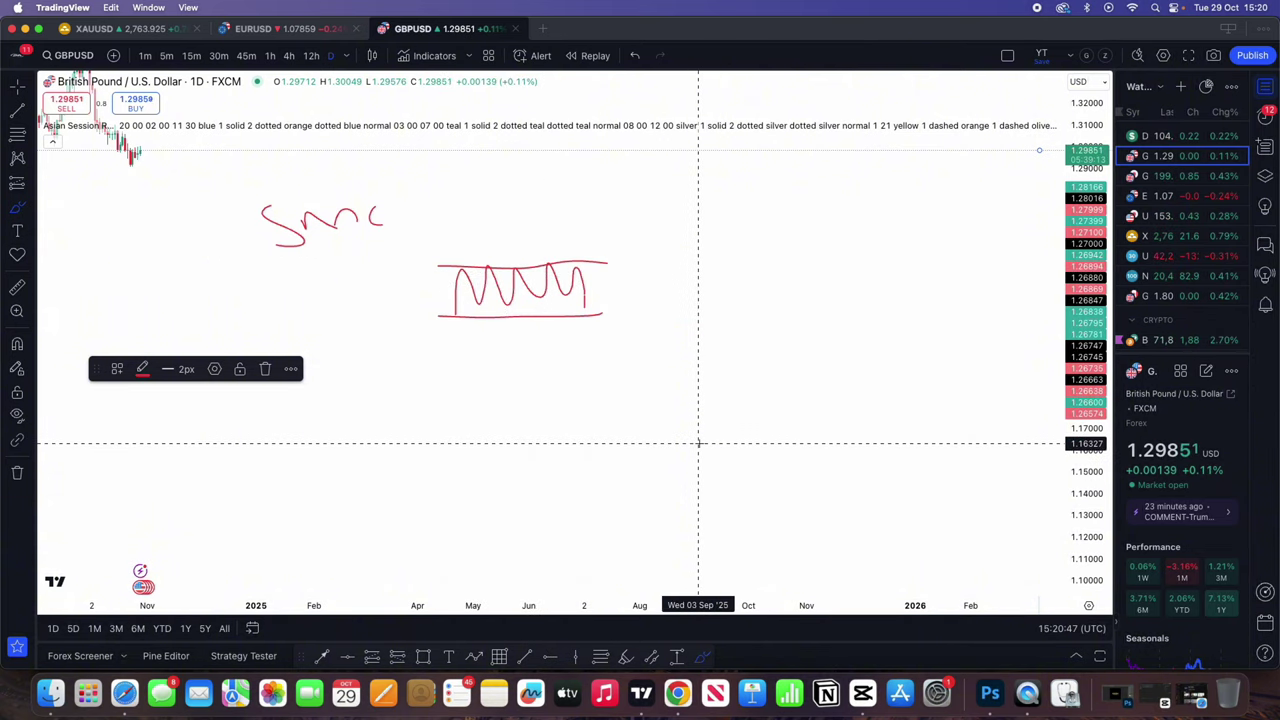
{"action": "left_click", "coordinate": [678, 690]}
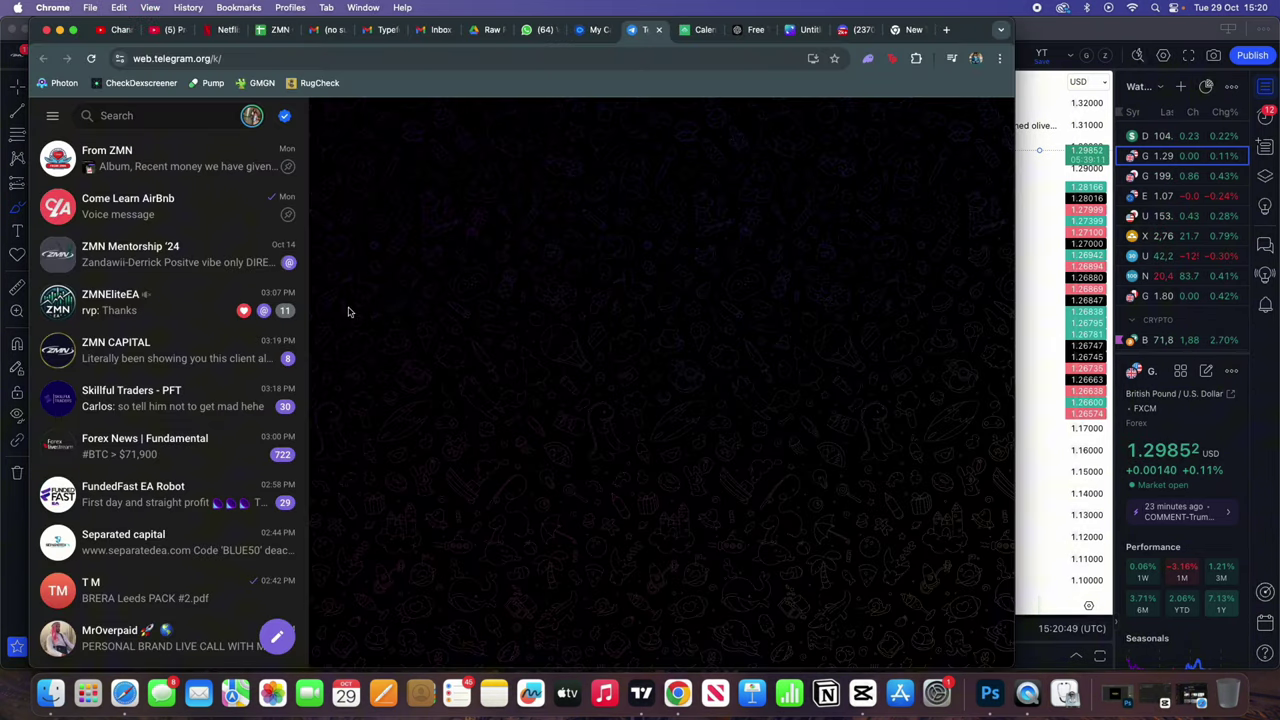
{"action": "left_click", "coordinate": [141, 355]}
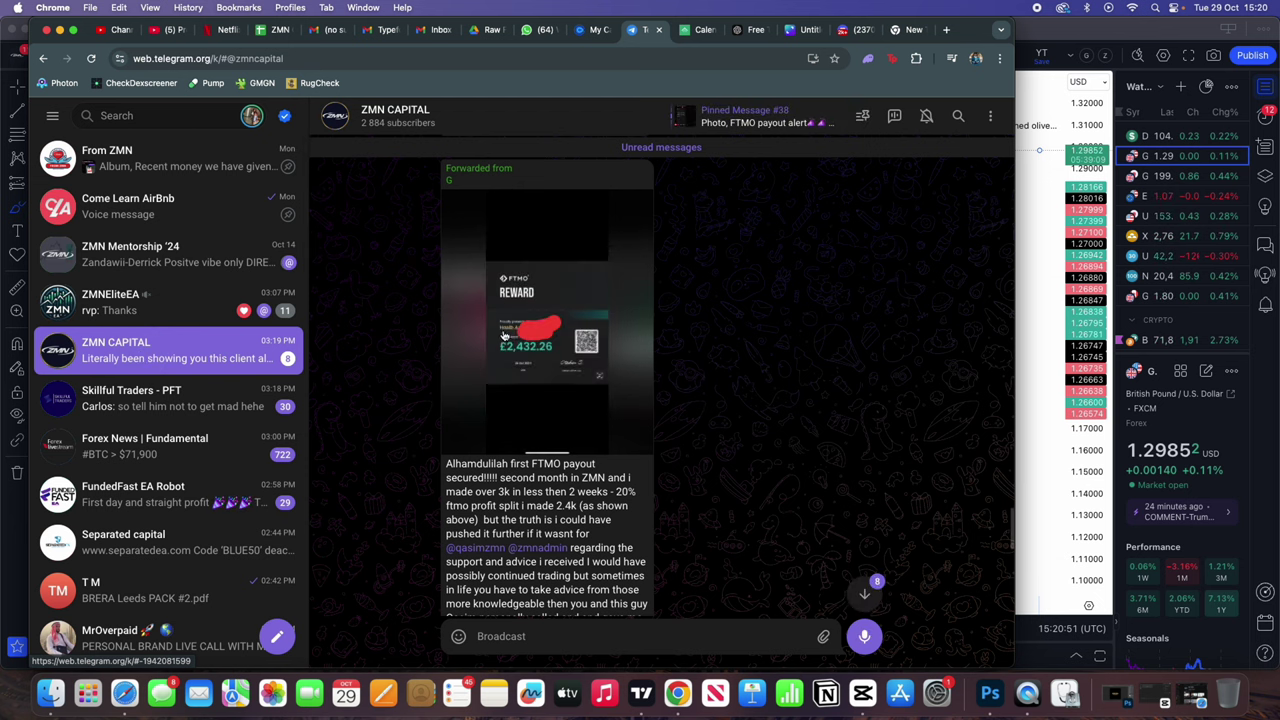
{"action": "scroll", "coordinate": [530, 326], "scroll_direction": "up", "scroll_amount": 10}
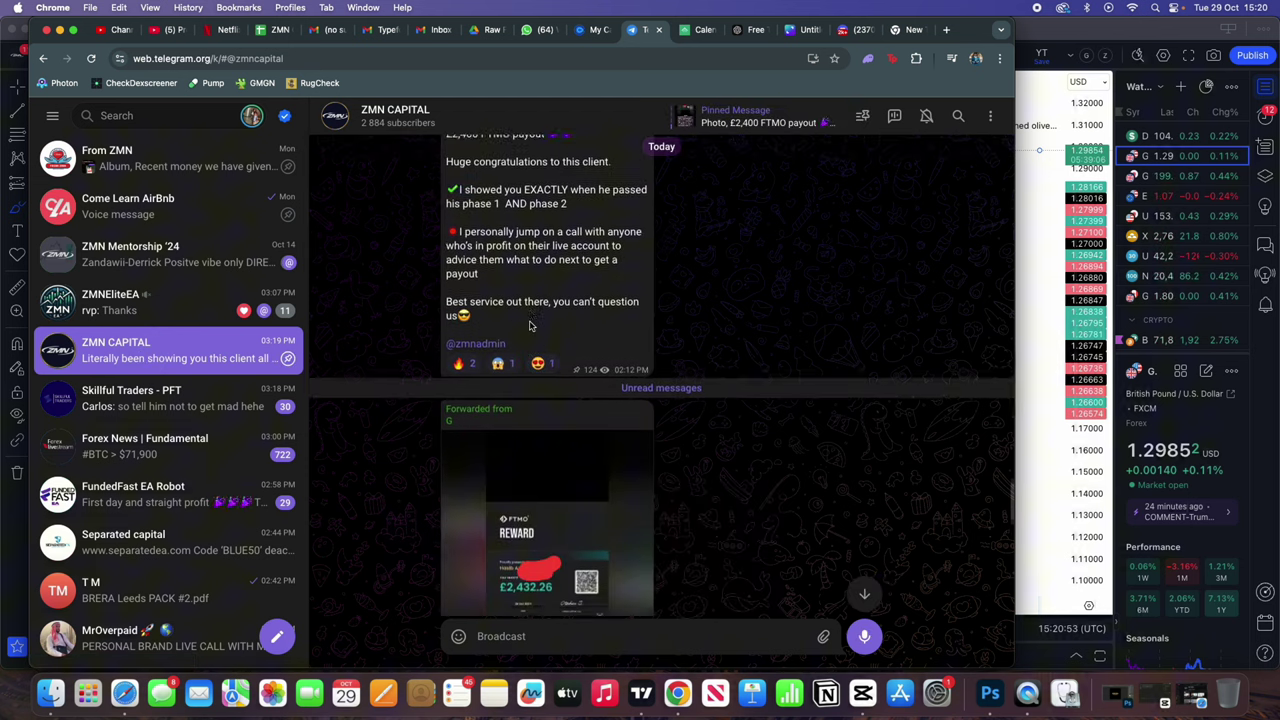
{"action": "scroll", "coordinate": [530, 326], "scroll_direction": "up", "scroll_amount": 15}
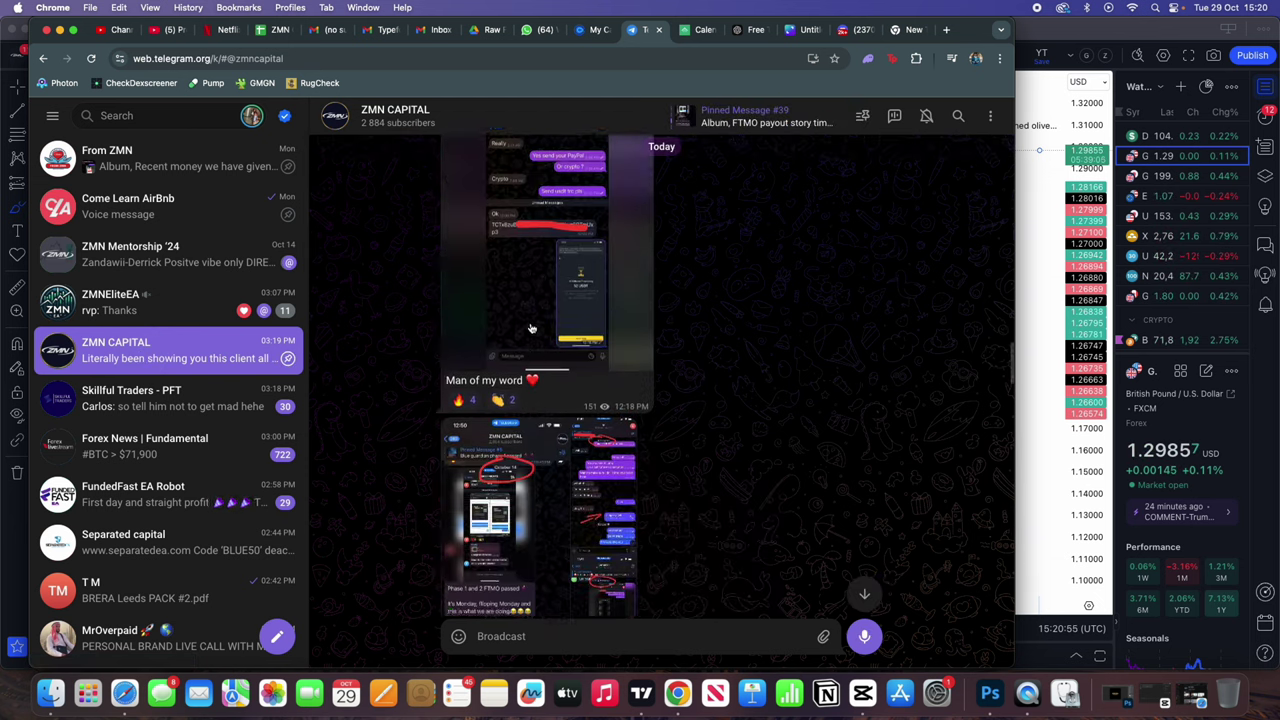
- View the giveaway account's trade history image in the channel, close it and return to the TradingView chart
{"action": "left_click", "coordinate": [531, 386]}
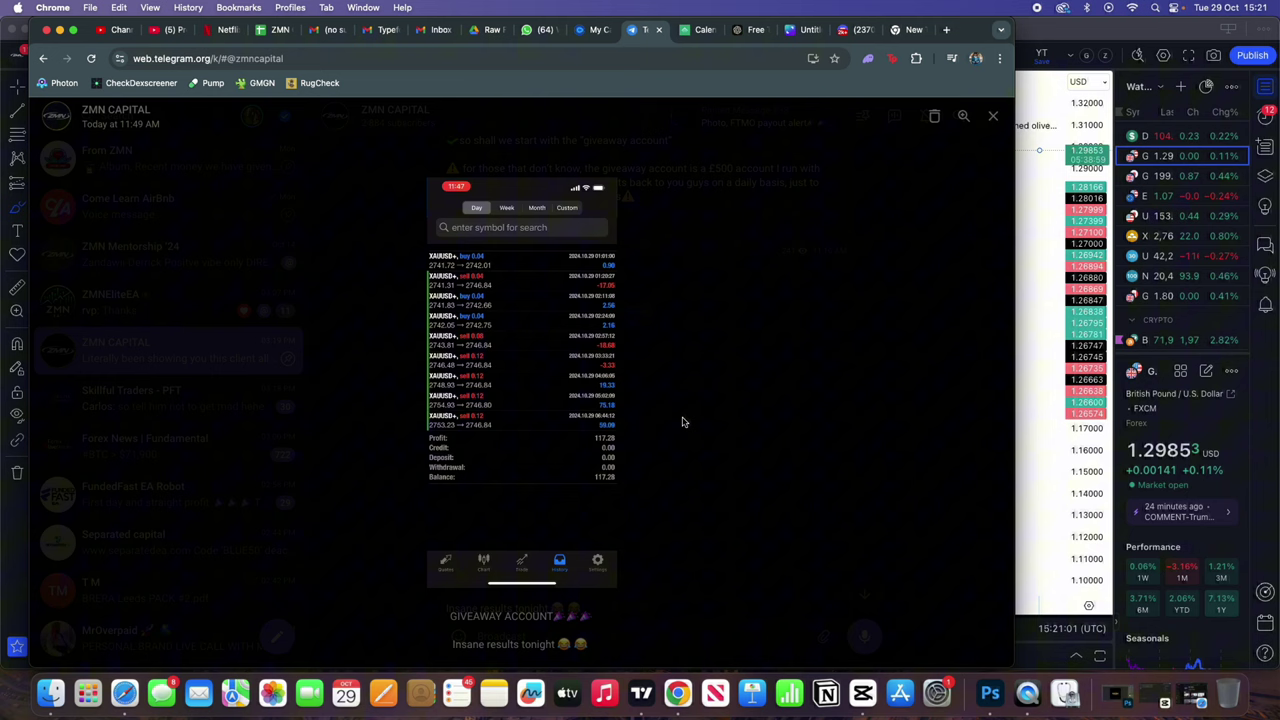
{"action": "left_click", "coordinate": [840, 326]}
{"action": "left_click", "coordinate": [1044, 240]}
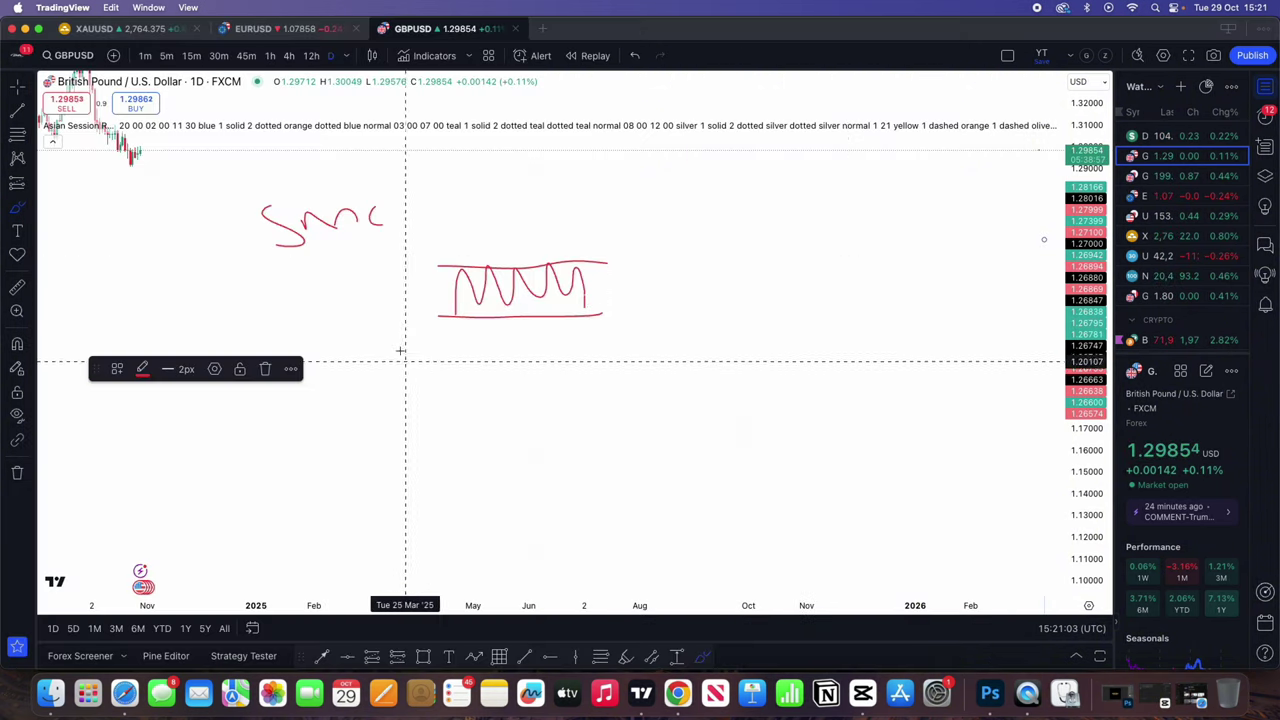
- Sketch a small two-peak wave with the Brush from the end of the red zigzag and colour it cyan
{"action": "scroll", "coordinate": [560, 280], "scroll_direction": "left", "scroll_amount": 2}
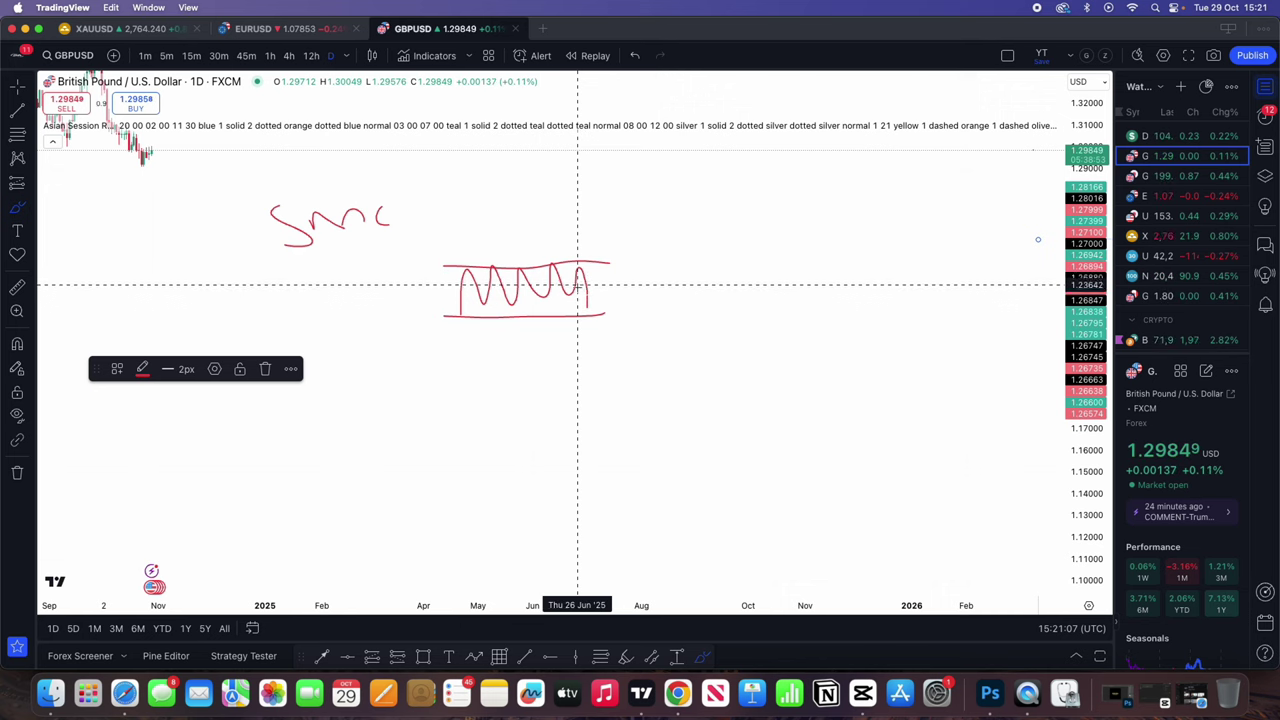
{"action": "scroll", "coordinate": [585, 300], "scroll_direction": "right", "scroll_amount": 2}
{"action": "scroll", "coordinate": [585, 318], "scroll_direction": "right", "scroll_amount": 2}
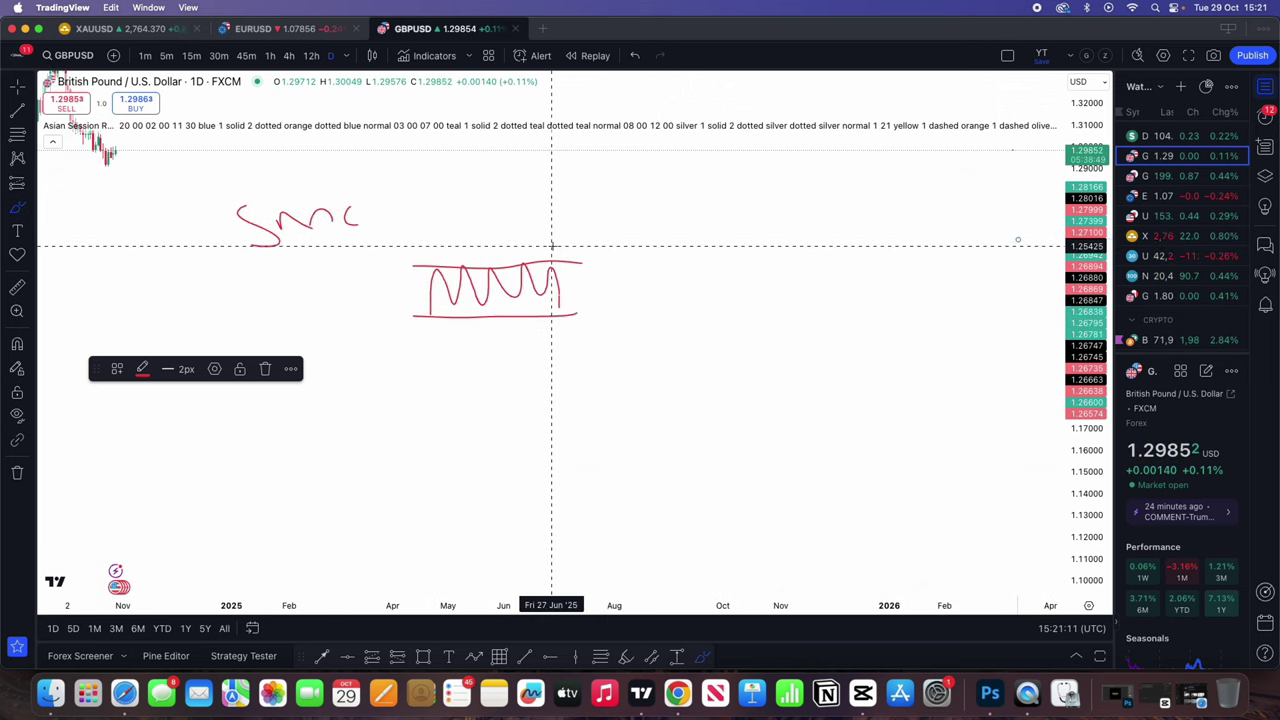
{"action": "scroll", "coordinate": [560, 230], "scroll_direction": "left", "scroll_amount": 2}
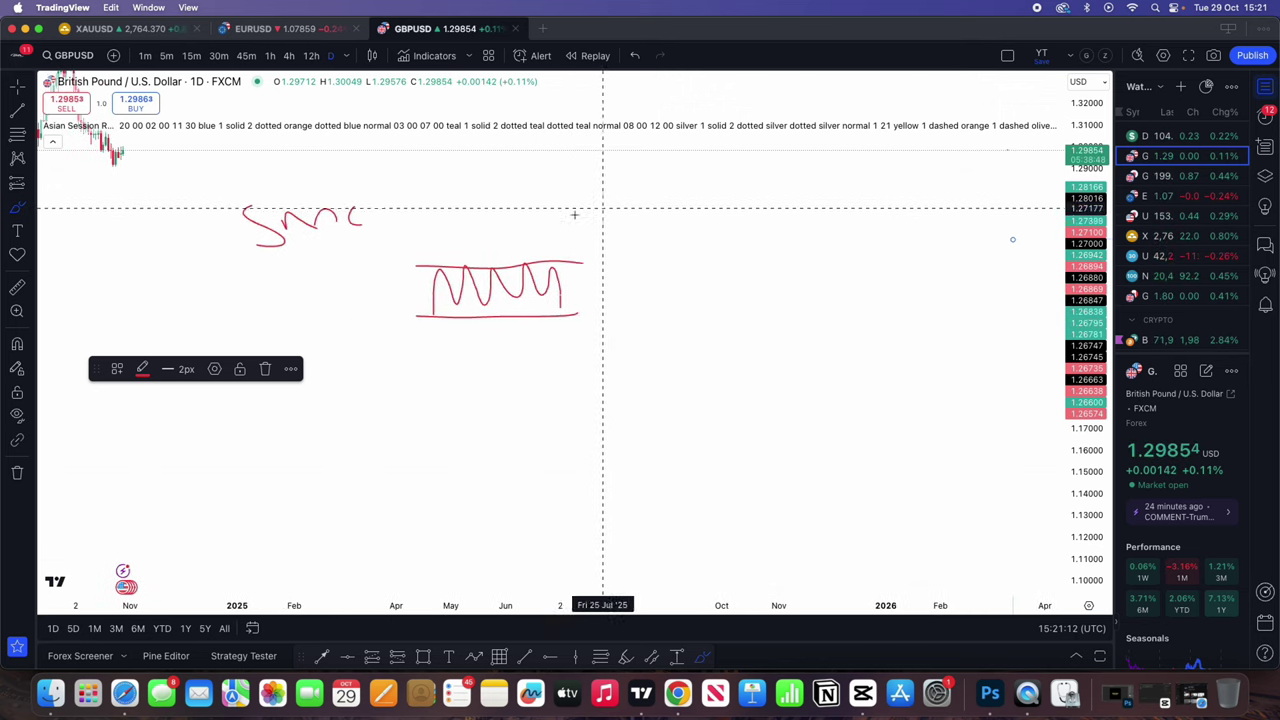
{"action": "left_click", "coordinate": [142, 370]}
{"action": "left_click", "coordinate": [184, 414]}
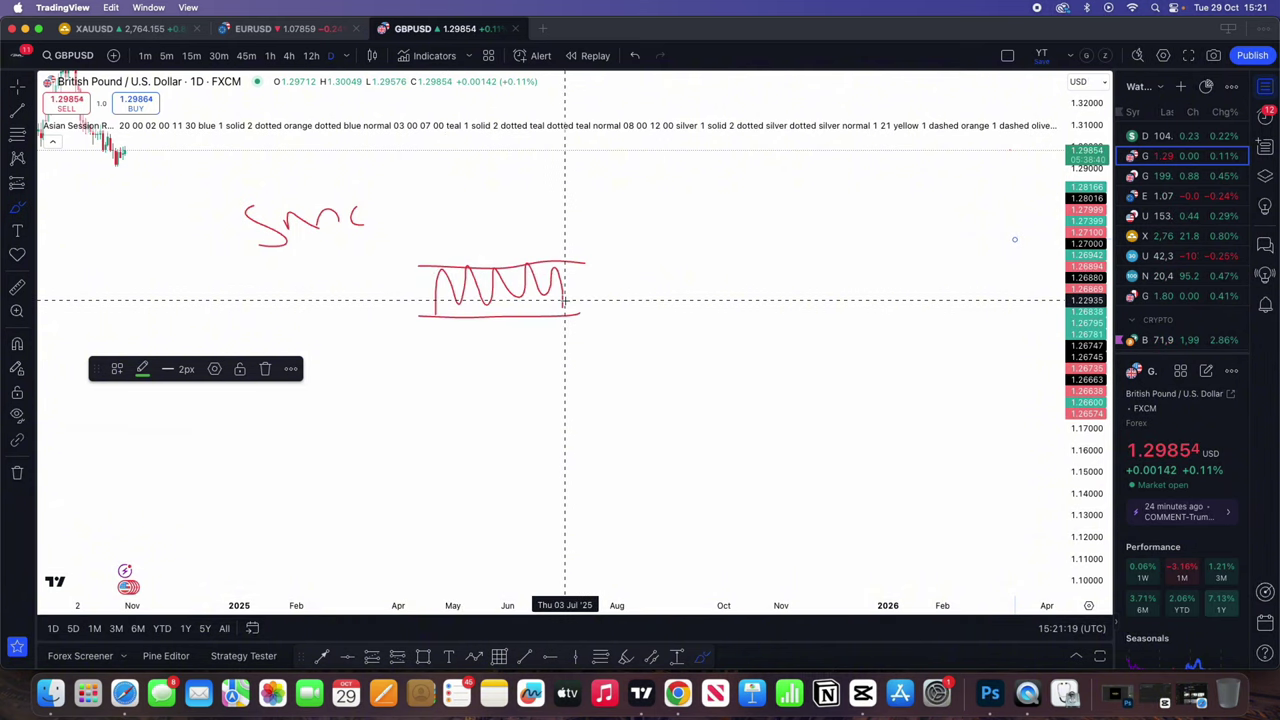
{"action": "mouse_move", "coordinate": [565, 300]}
{"action": "left_mouse_down"}
{"action": "mouse_move", "coordinate": [602, 273]}
{"action": "mouse_move", "coordinate": [610, 294]}
{"action": "left_mouse_up"}
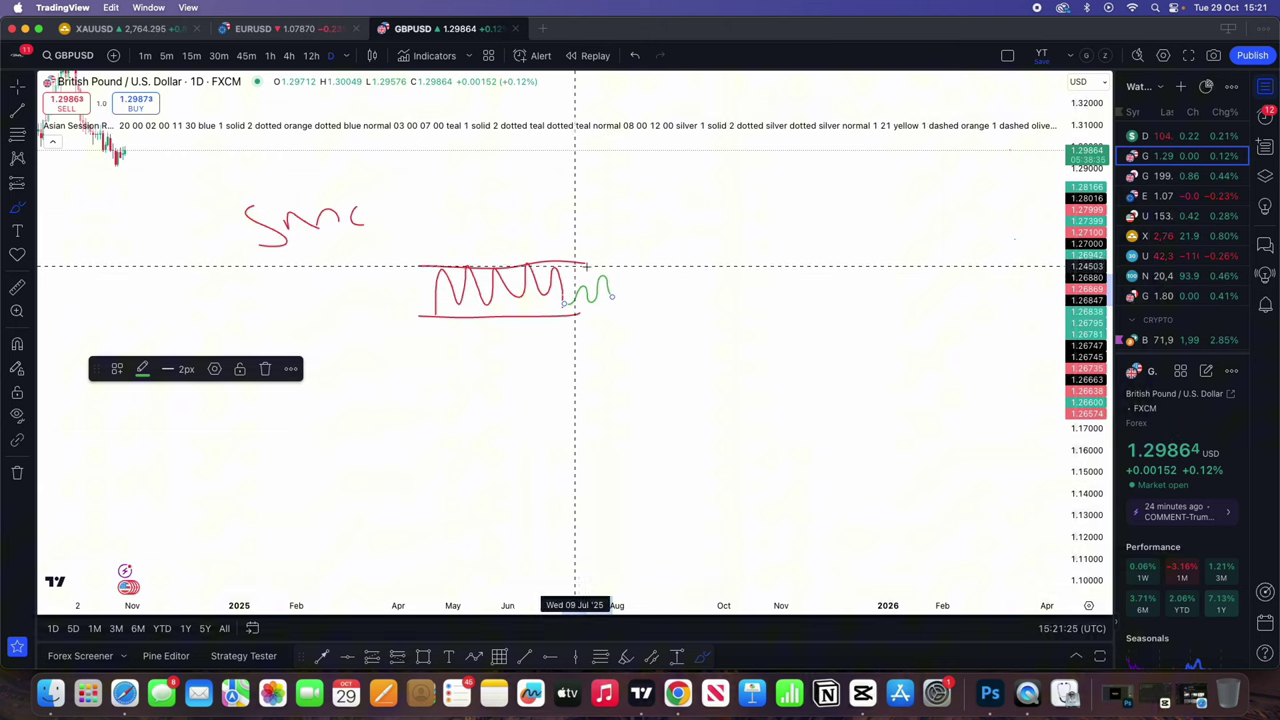
{"action": "left_click", "coordinate": [143, 369]}
{"action": "left_click", "coordinate": [221, 414]}
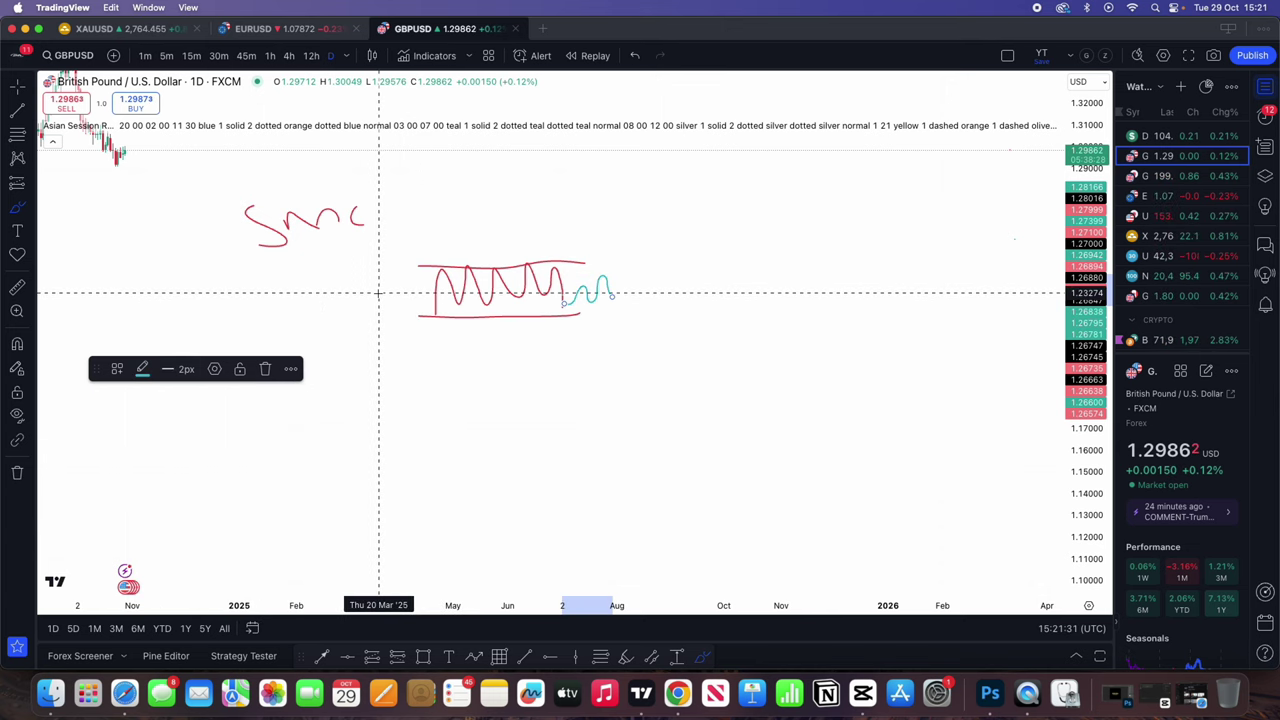
- Draw a tall blue spike from the end of the cyan wave, rising above the range and dropping to its lower line
{"action": "left_click", "coordinate": [143, 369]}
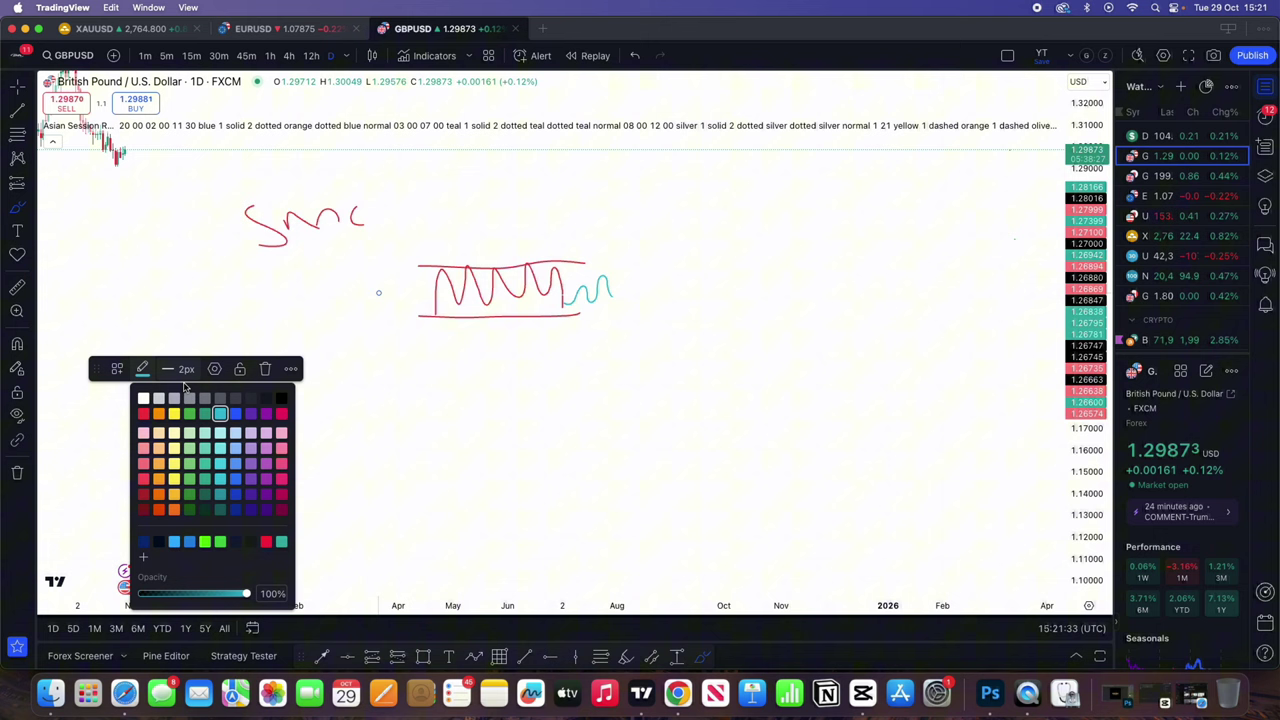
{"action": "left_click", "coordinate": [236, 414]}
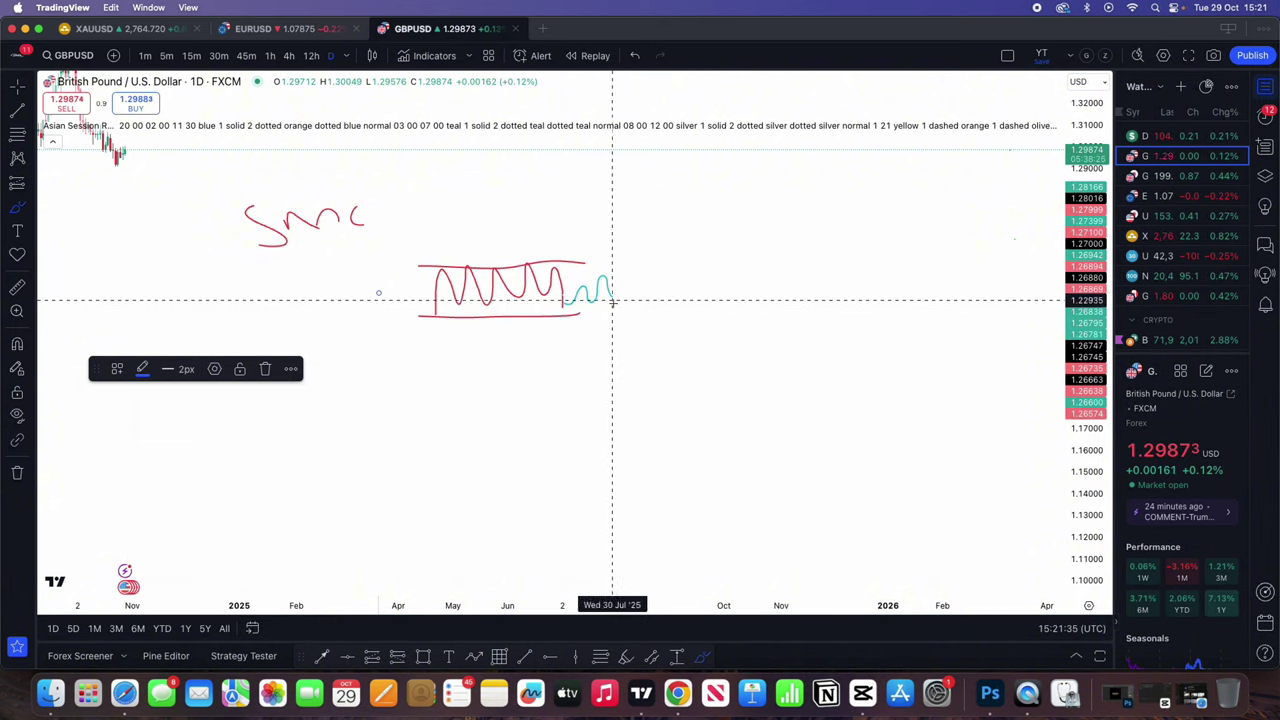
{"action": "scroll", "coordinate": [618, 295], "scroll_direction": "down", "scroll_amount": 1}
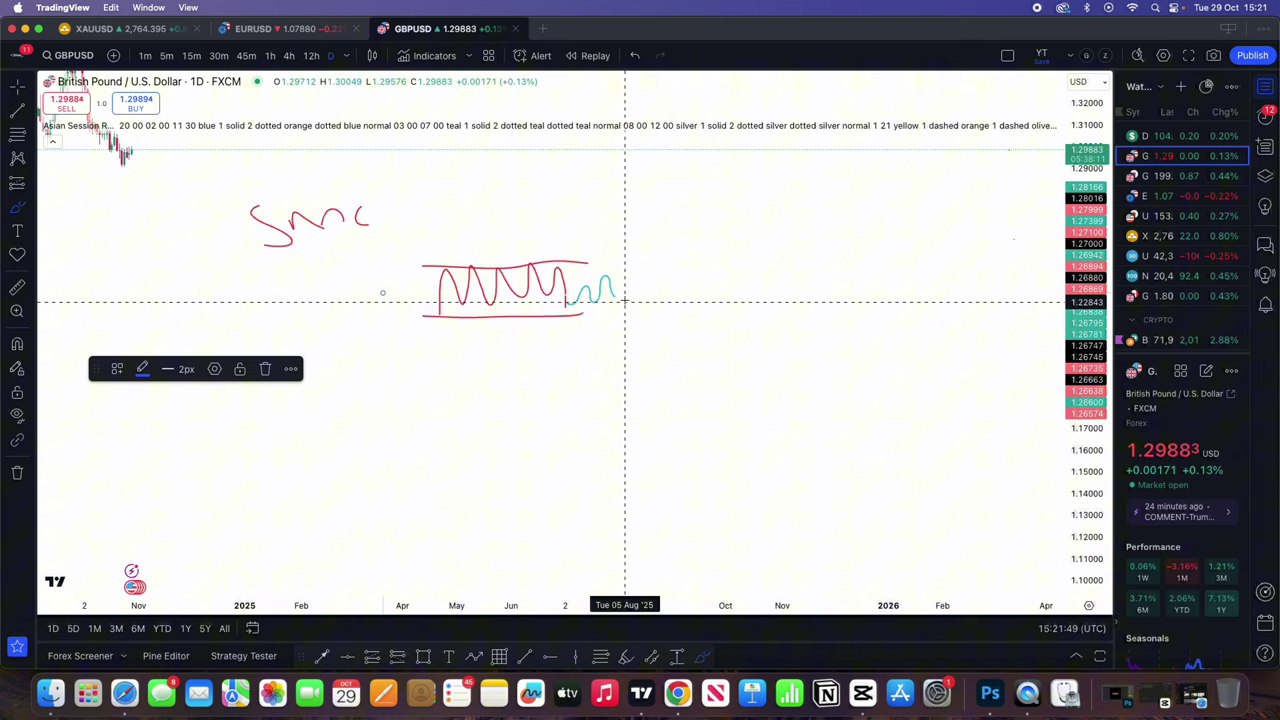
{"action": "left_click_drag", "start_coordinate": [628, 289], "coordinate": [632, 244]}
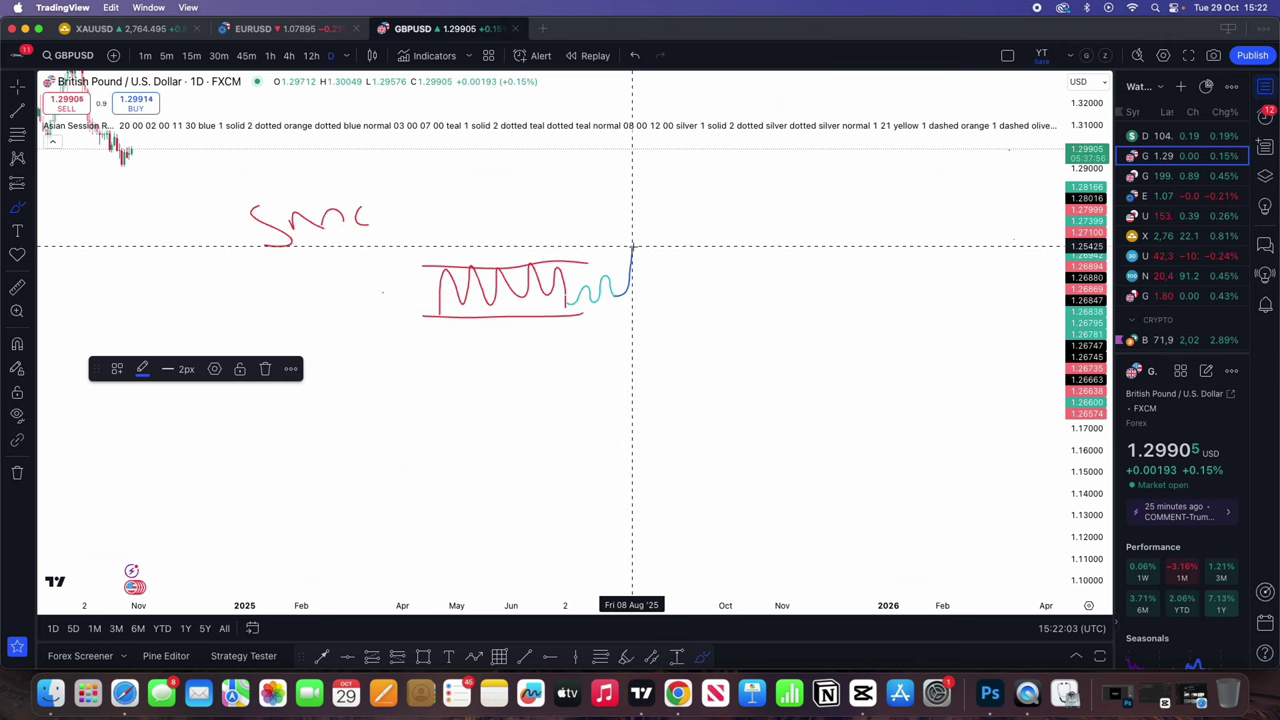
{"action": "left_click_drag", "start_coordinate": [642, 278], "coordinate": [647, 317]}
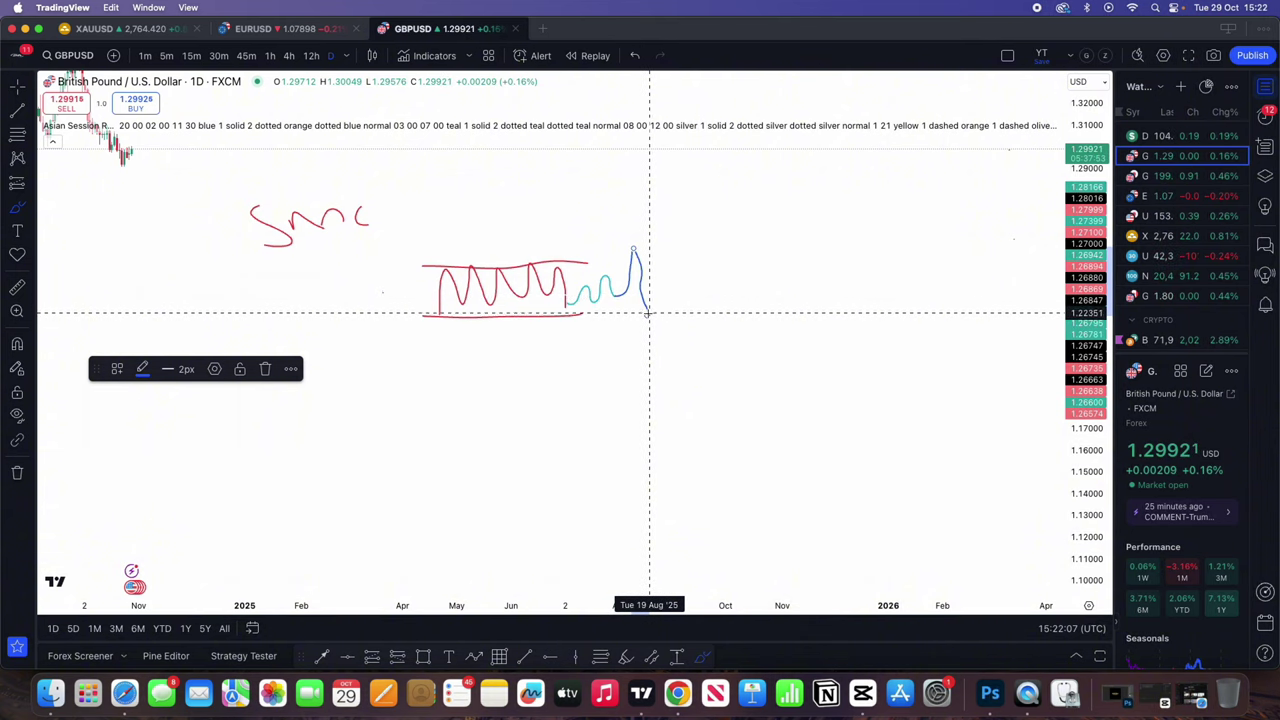
- Draw a purple path from the cyan wave dipping below the range and rising above it, crossed by two short horizontal lines
{"action": "left_click", "coordinate": [142, 368]}
{"action": "left_click", "coordinate": [174, 414]}
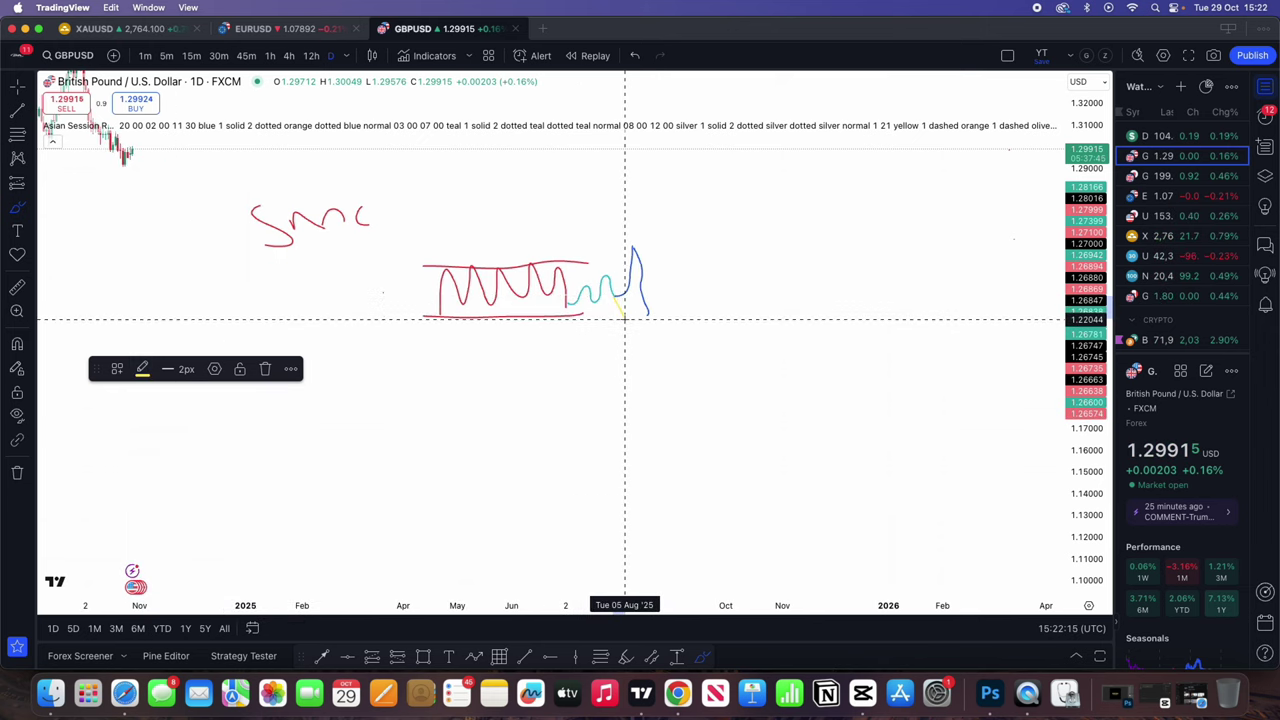
{"action": "left_click", "coordinate": [142, 368]}
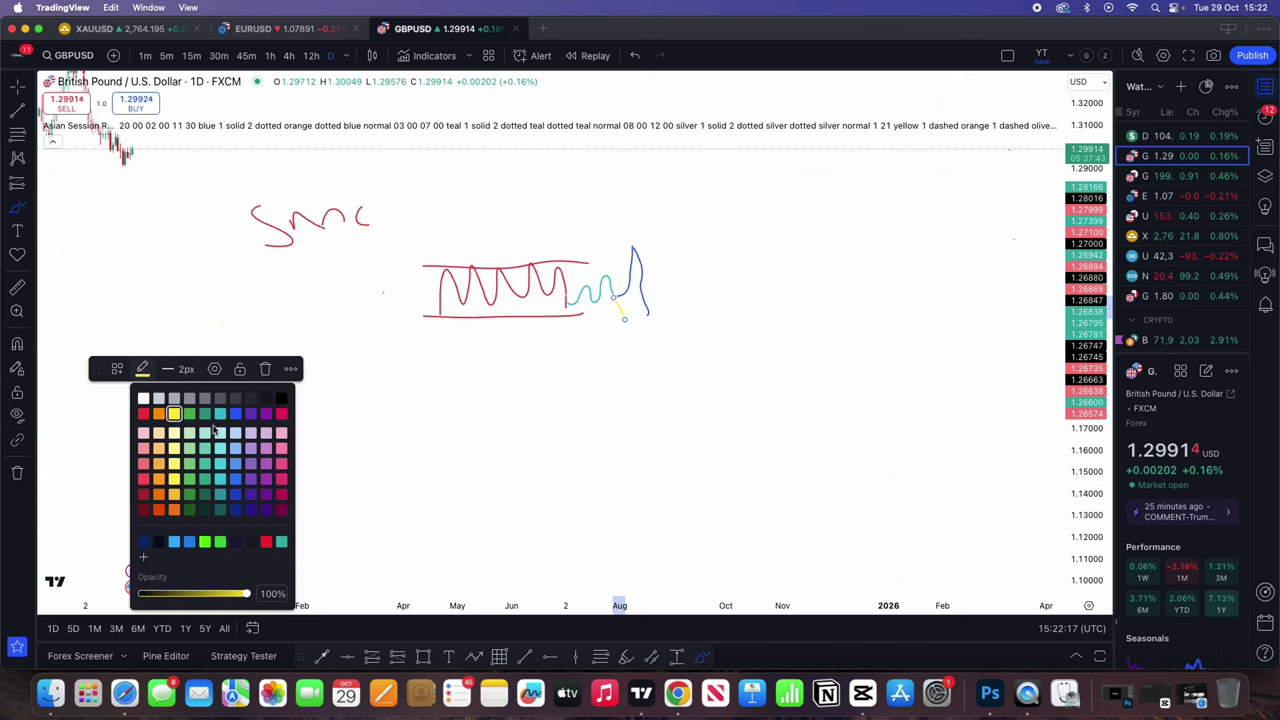
{"action": "left_click", "coordinate": [280, 414]}
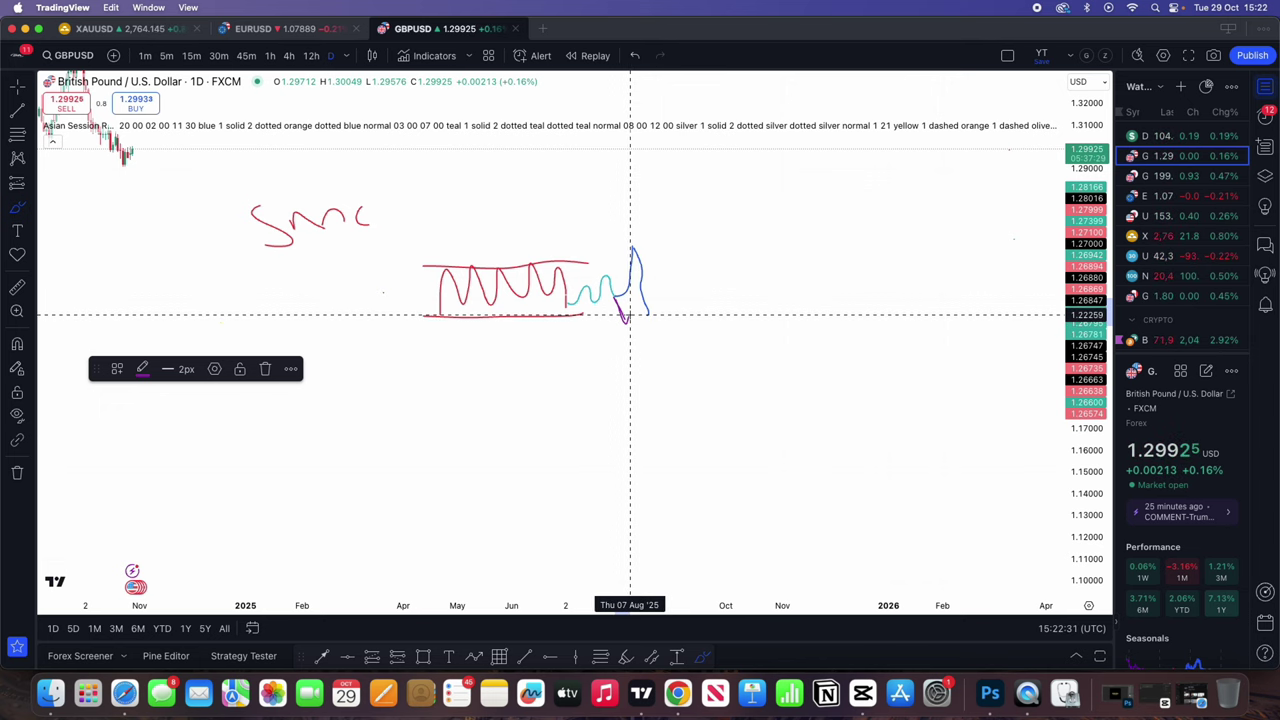
{"action": "left_click_drag", "start_coordinate": [630, 313], "coordinate": [645, 248]}
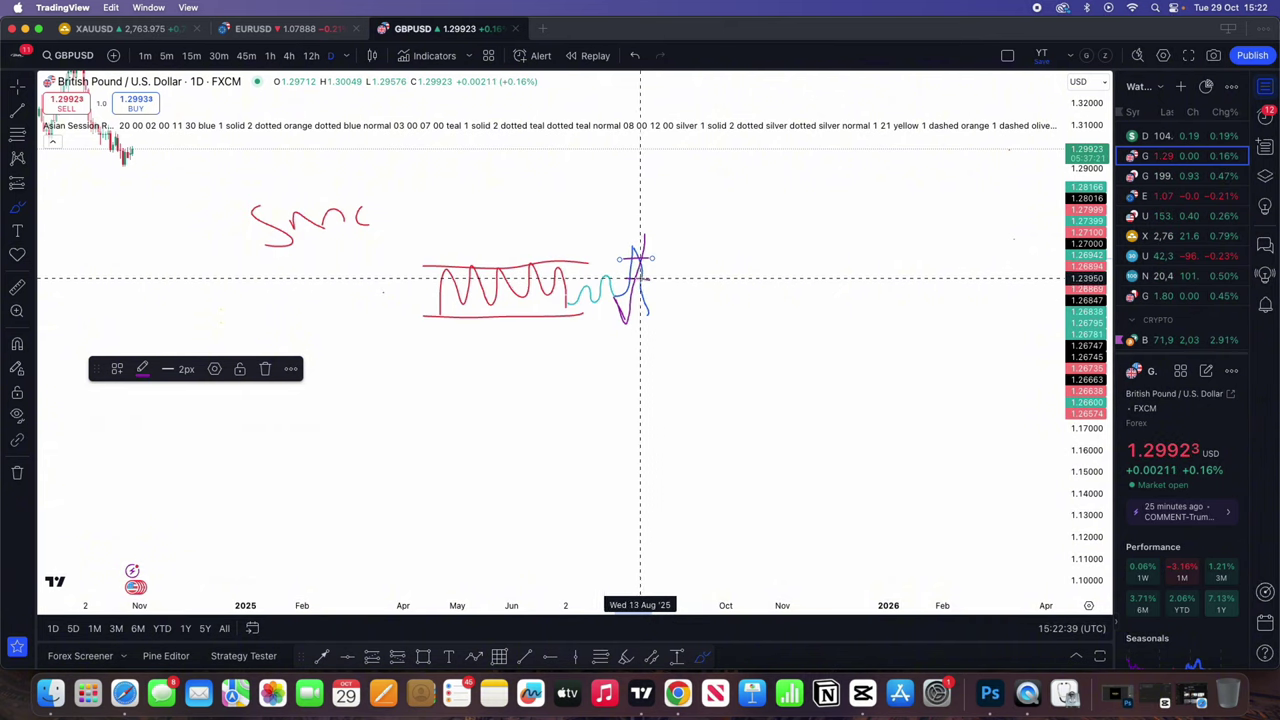
- Set the Brush colour to green and draw a box around the blue and purple price paths
{"action": "left_click", "coordinate": [142, 369]}
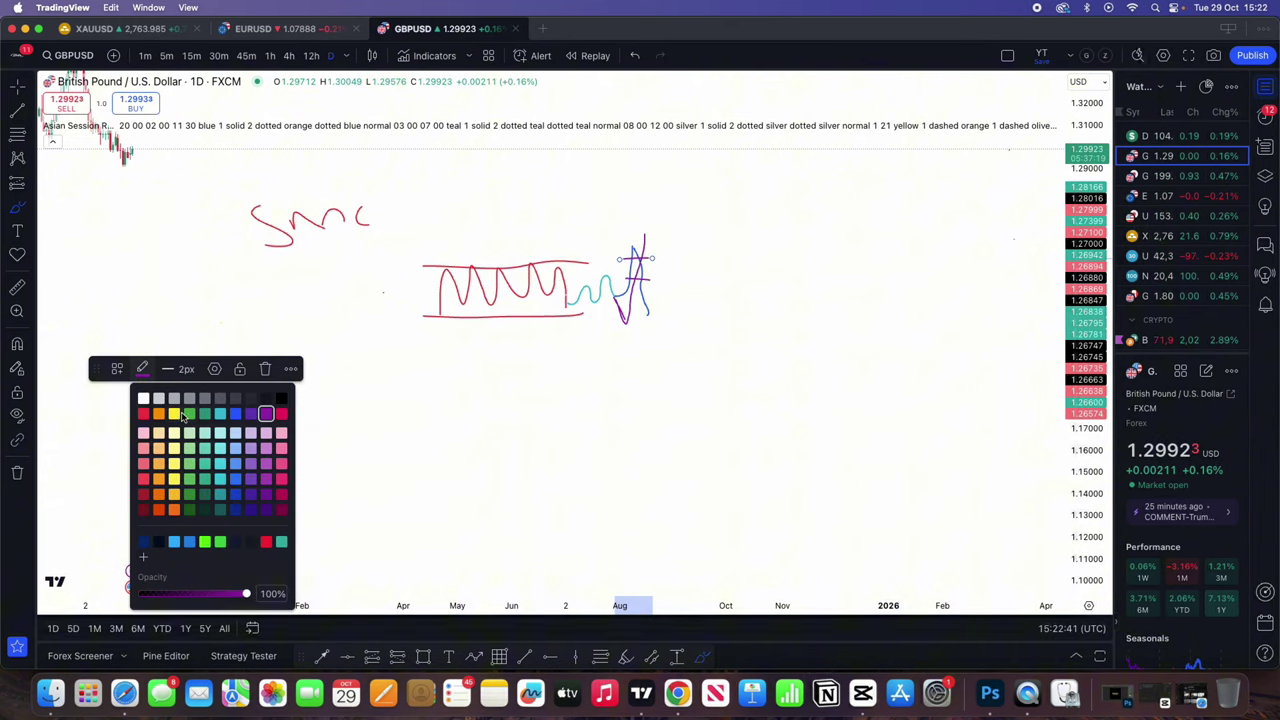
{"action": "left_click", "coordinate": [256, 293]}
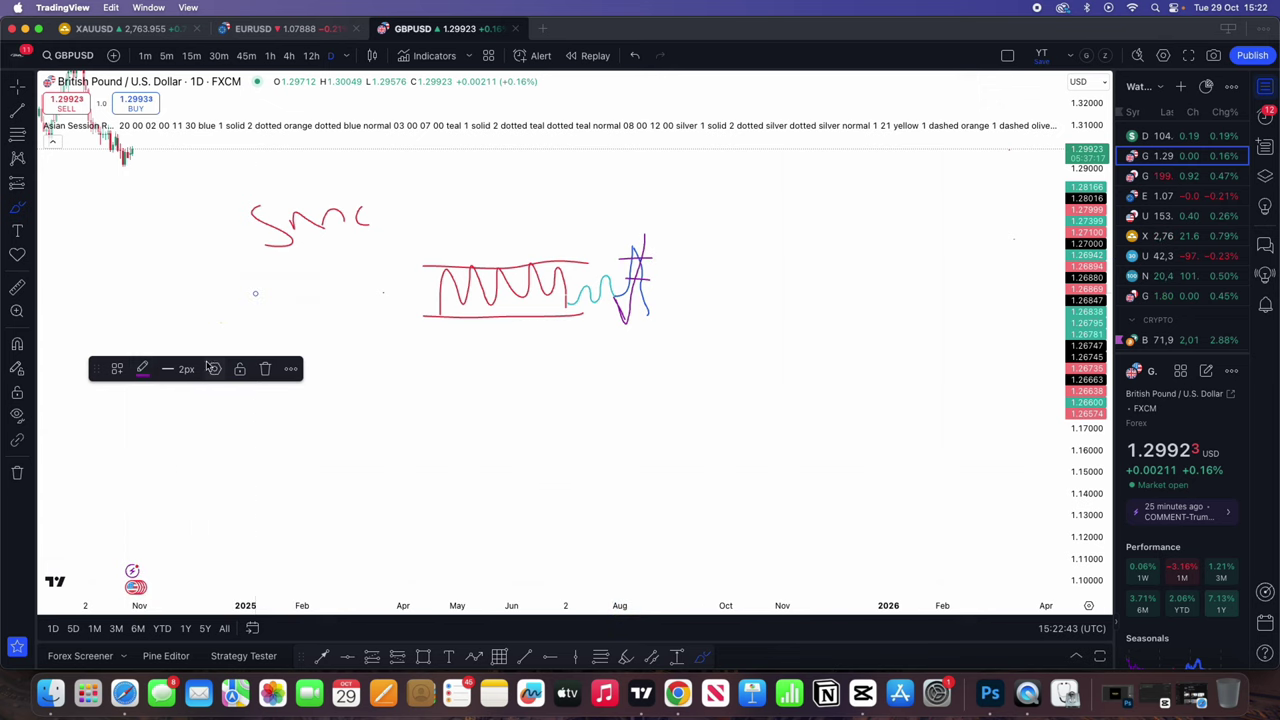
{"action": "left_click", "coordinate": [142, 370]}
{"action": "left_click", "coordinate": [210, 418]}
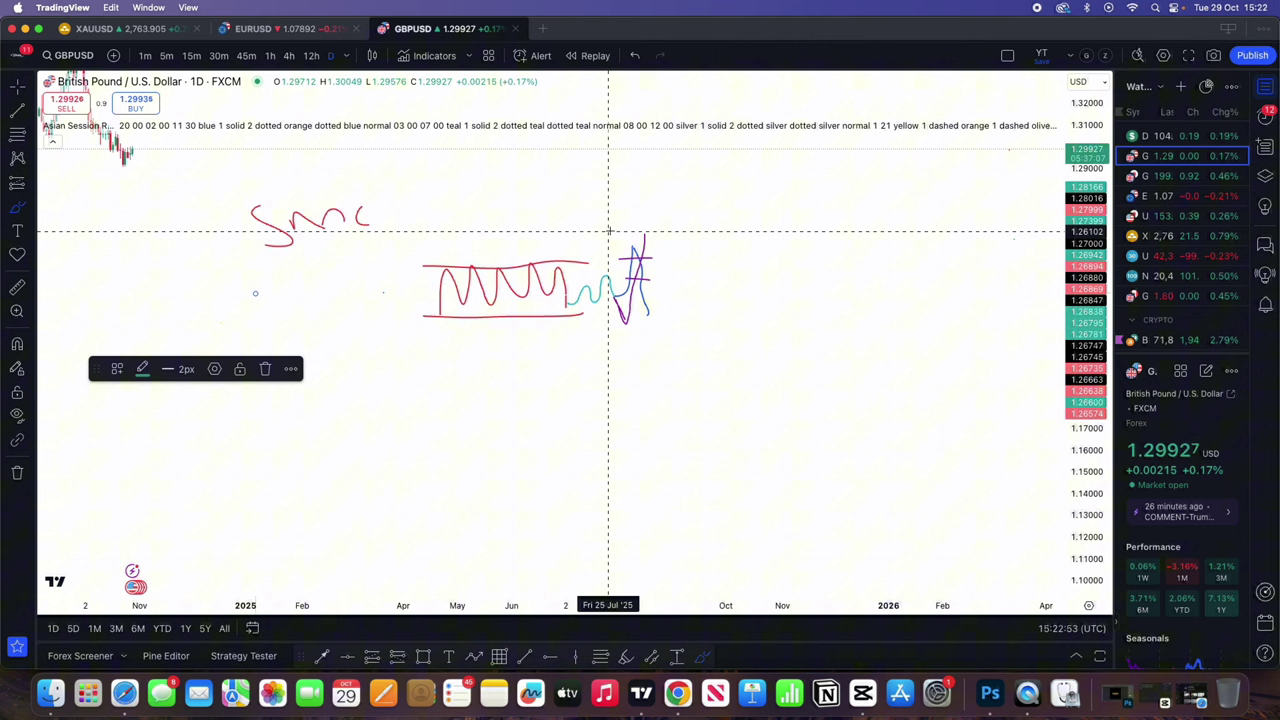
{"action": "mouse_move", "coordinate": [615, 230]}
{"action": "left_mouse_down"}
{"action": "mouse_move", "coordinate": [626, 337]}
{"action": "mouse_move", "coordinate": [694, 251]}
{"action": "mouse_move", "coordinate": [630, 230]}
{"action": "left_mouse_up"}
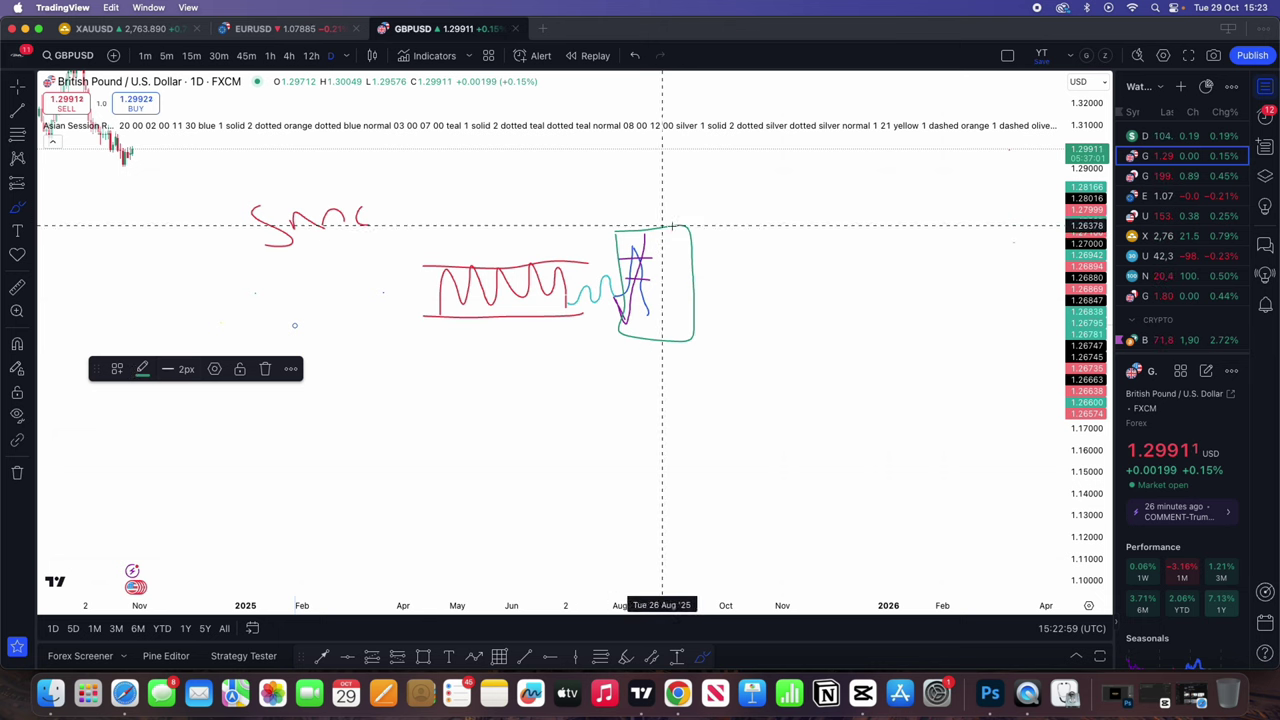
- Sketch two red paths from the green box, one rising then falling and one dipping then rising, each crossed by a short horizontal line
{"action": "left_click", "coordinate": [145, 371]}
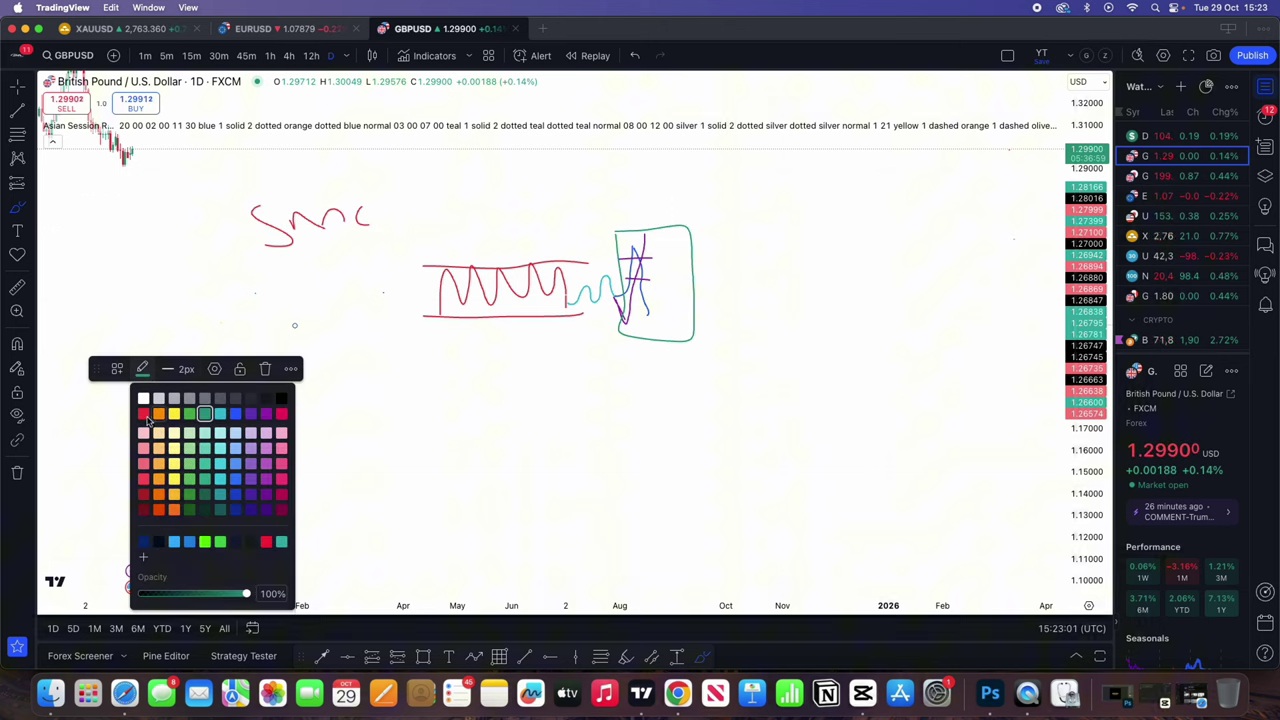
{"action": "left_click", "coordinate": [143, 413]}
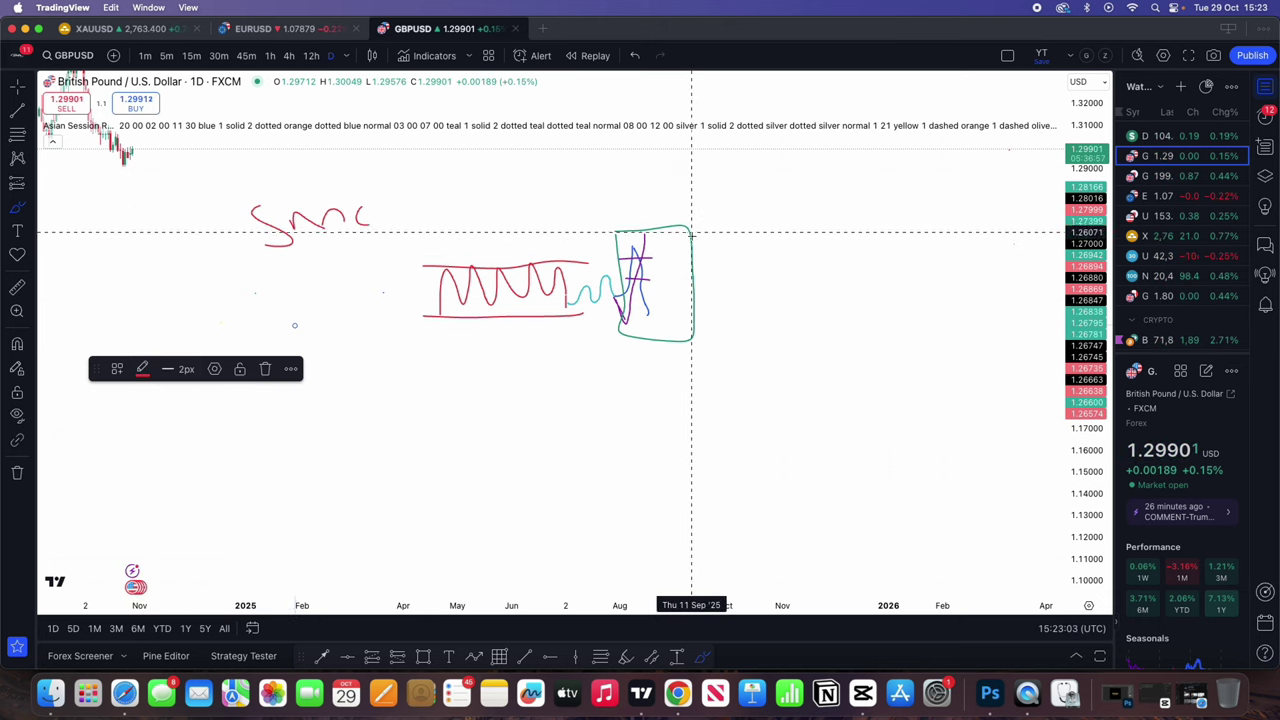
{"action": "left_click_drag", "start_coordinate": [691, 258], "coordinate": [716, 248]}
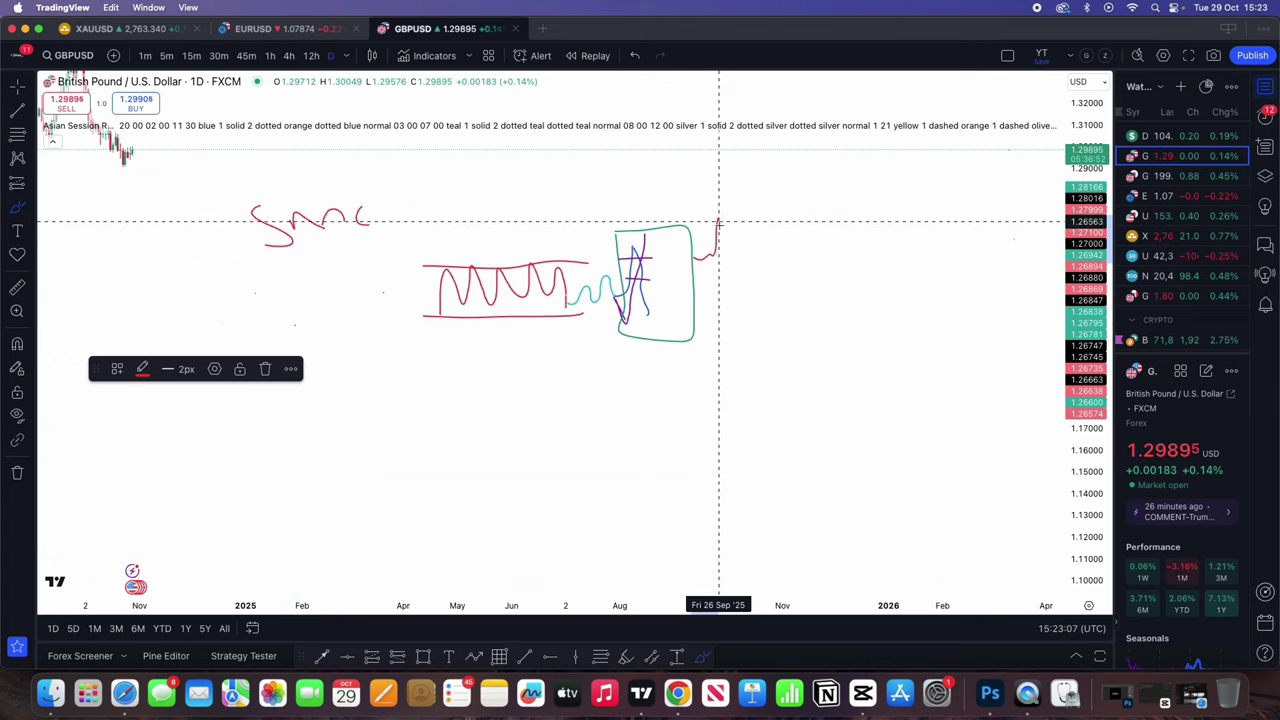
{"action": "left_click_drag", "start_coordinate": [729, 227], "coordinate": [743, 347]}
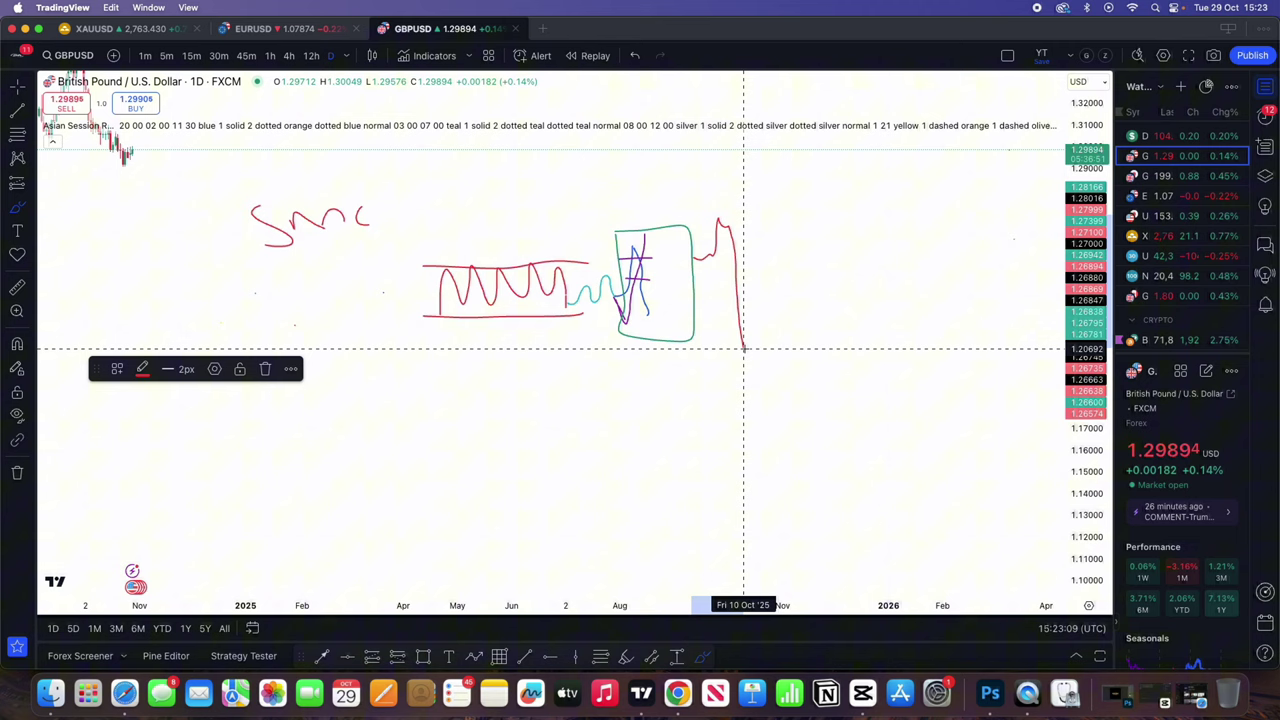
{"action": "left_click_drag", "start_coordinate": [718, 283], "coordinate": [778, 283]}
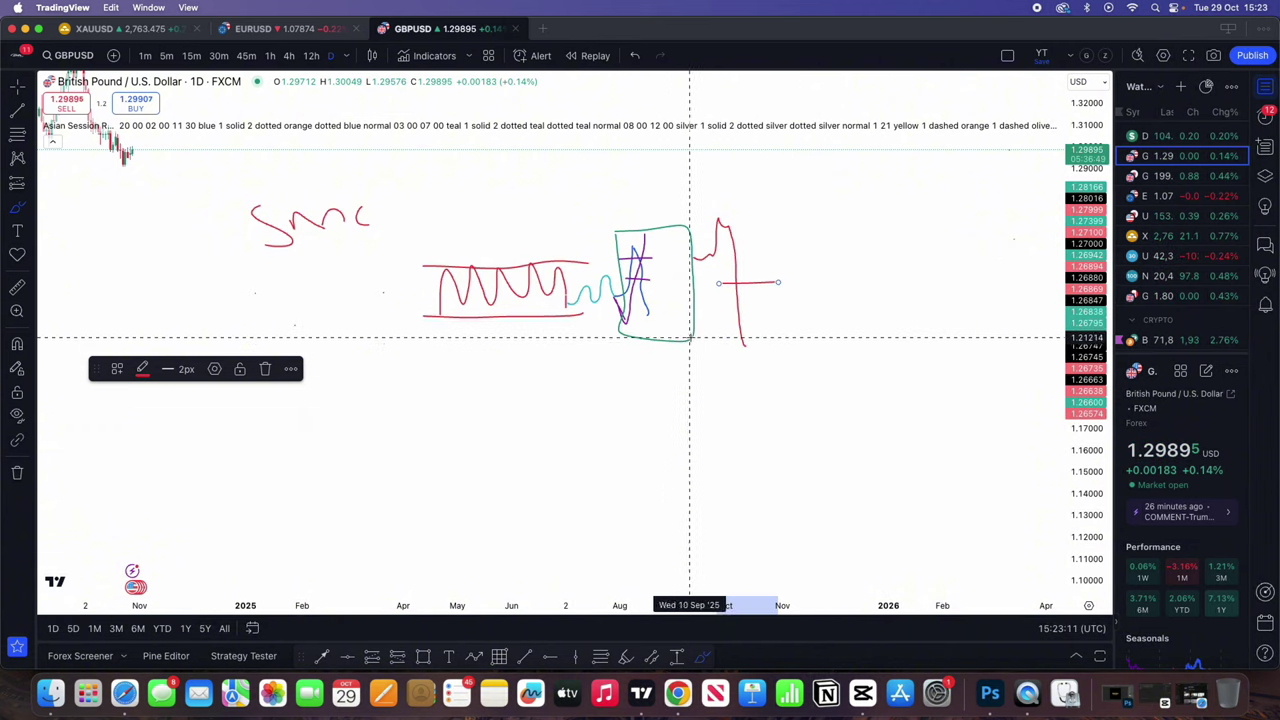
{"action": "mouse_move", "coordinate": [686, 330]}
{"action": "left_mouse_down"}
{"action": "mouse_move", "coordinate": [702, 353]}
{"action": "mouse_move", "coordinate": [726, 341]}
{"action": "mouse_move", "coordinate": [729, 309]}
{"action": "mouse_move", "coordinate": [751, 306]}
{"action": "mouse_move", "coordinate": [723, 306]}
{"action": "mouse_move", "coordinate": [745, 226]}
{"action": "left_mouse_up"}
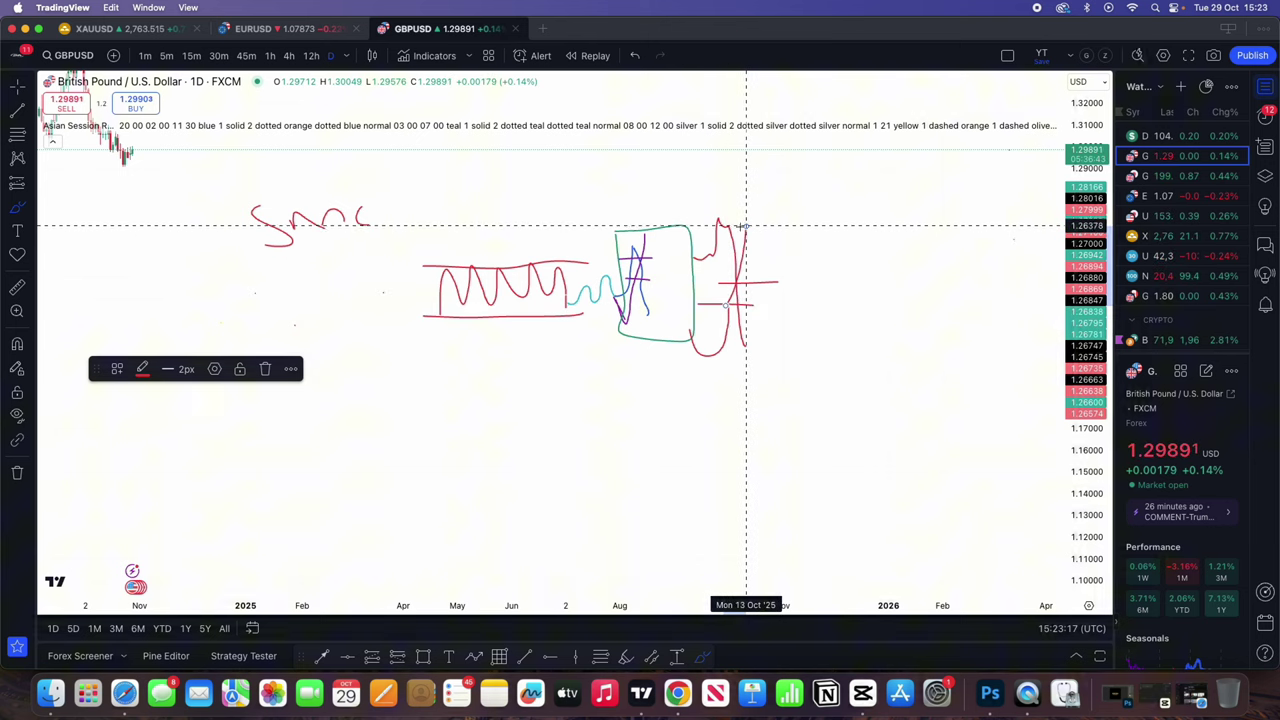
- Switch to the EURUSD chart and delete the small box with the red midline just after the 07:00 London session start
{"action": "left_click", "coordinate": [256, 33]}
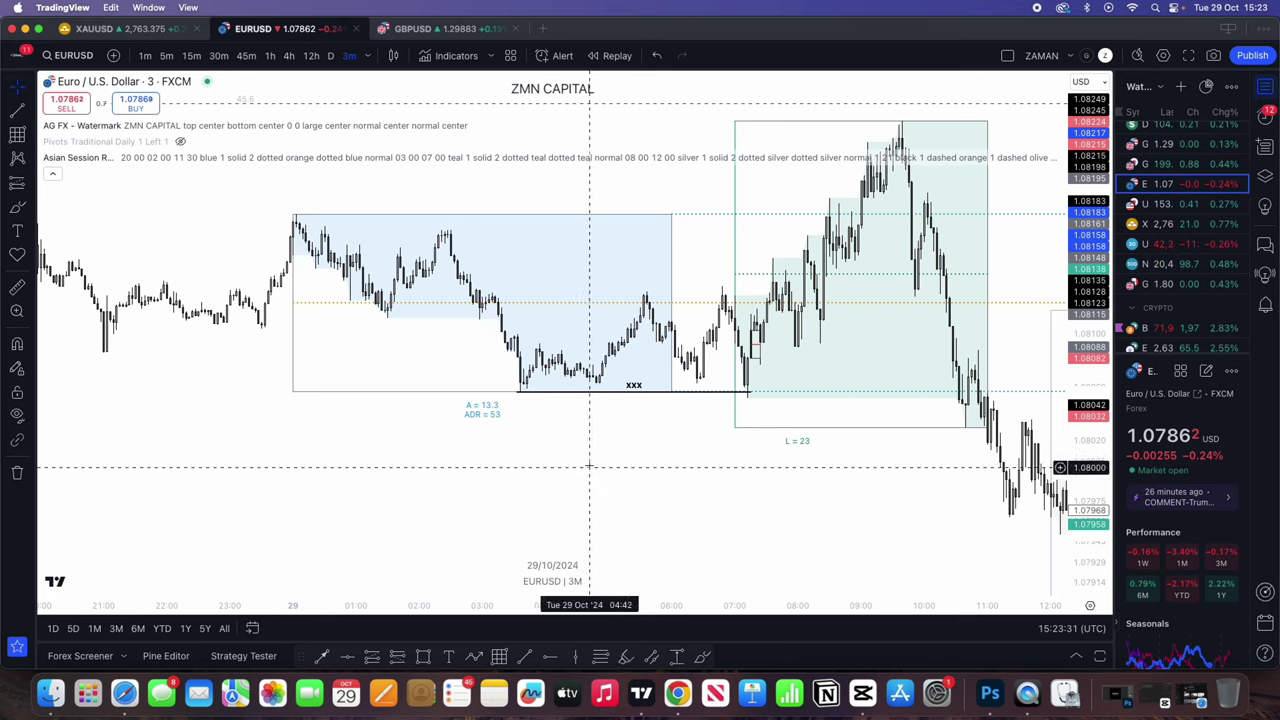
{"action": "left_click_drag", "start_coordinate": [665, 410], "coordinate": [443, 410]}
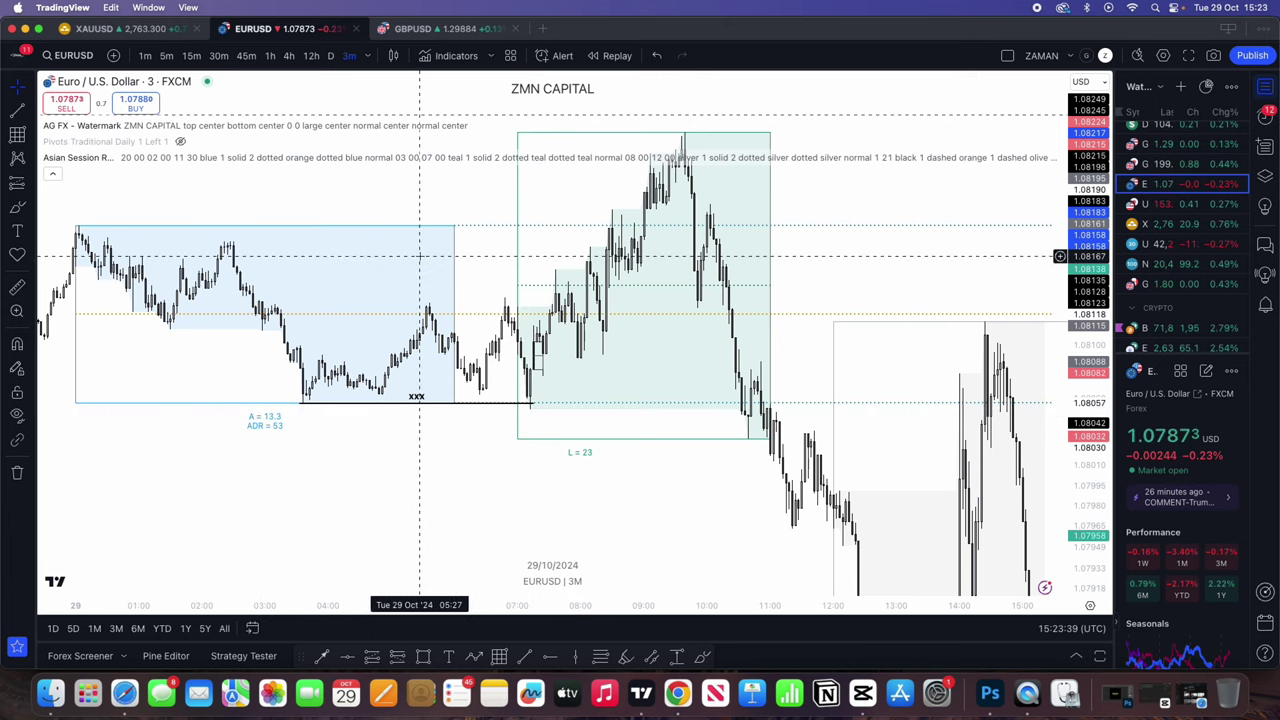
{"action": "scroll", "coordinate": [448, 312], "scroll_direction": "right", "scroll_amount": 10}
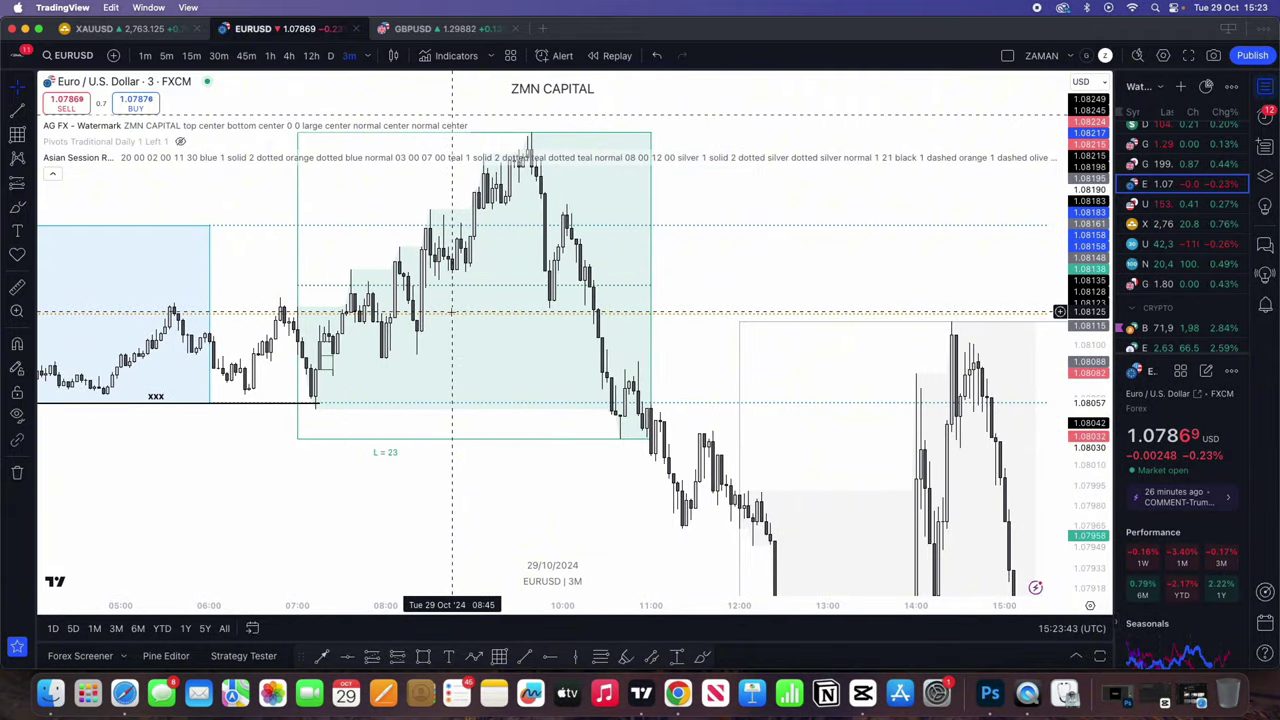
{"action": "scroll", "coordinate": [452, 313], "scroll_direction": "up", "scroll_amount": 1}
{"action": "left_click_drag", "start_coordinate": [363, 348], "coordinate": [757, 346]}
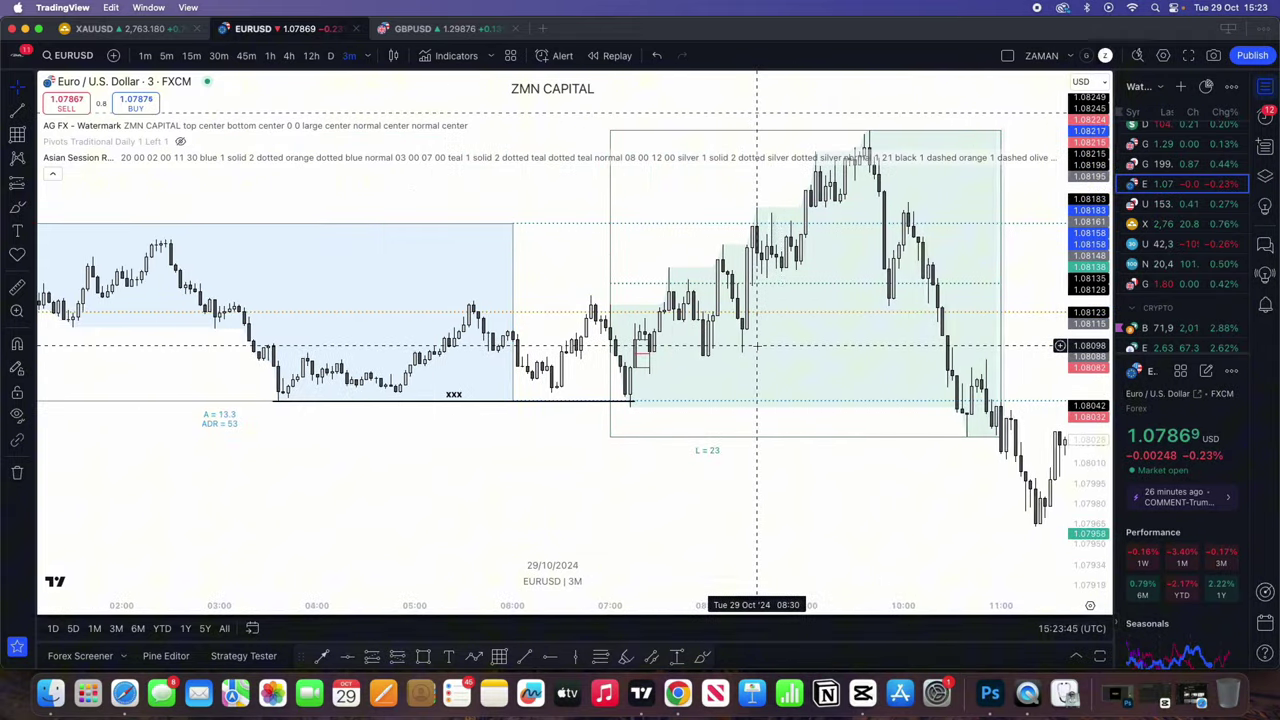
{"action": "left_click_drag", "start_coordinate": [1085, 473], "coordinate": [1085, 222]}
{"action": "scroll", "coordinate": [764, 383], "scroll_direction": "up", "scroll_amount": 1}
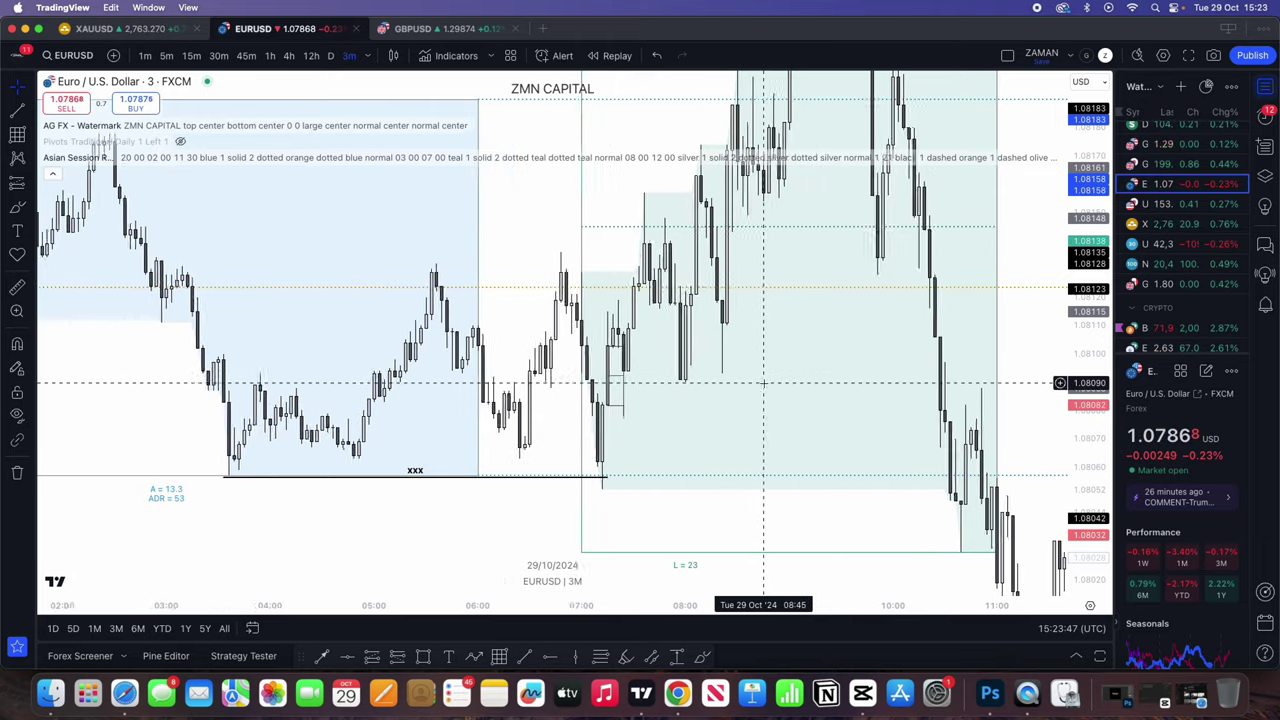
{"action": "scroll", "coordinate": [765, 383], "scroll_direction": "up", "scroll_amount": 5}
{"action": "left_click_drag", "start_coordinate": [580, 386], "coordinate": [809, 387]}
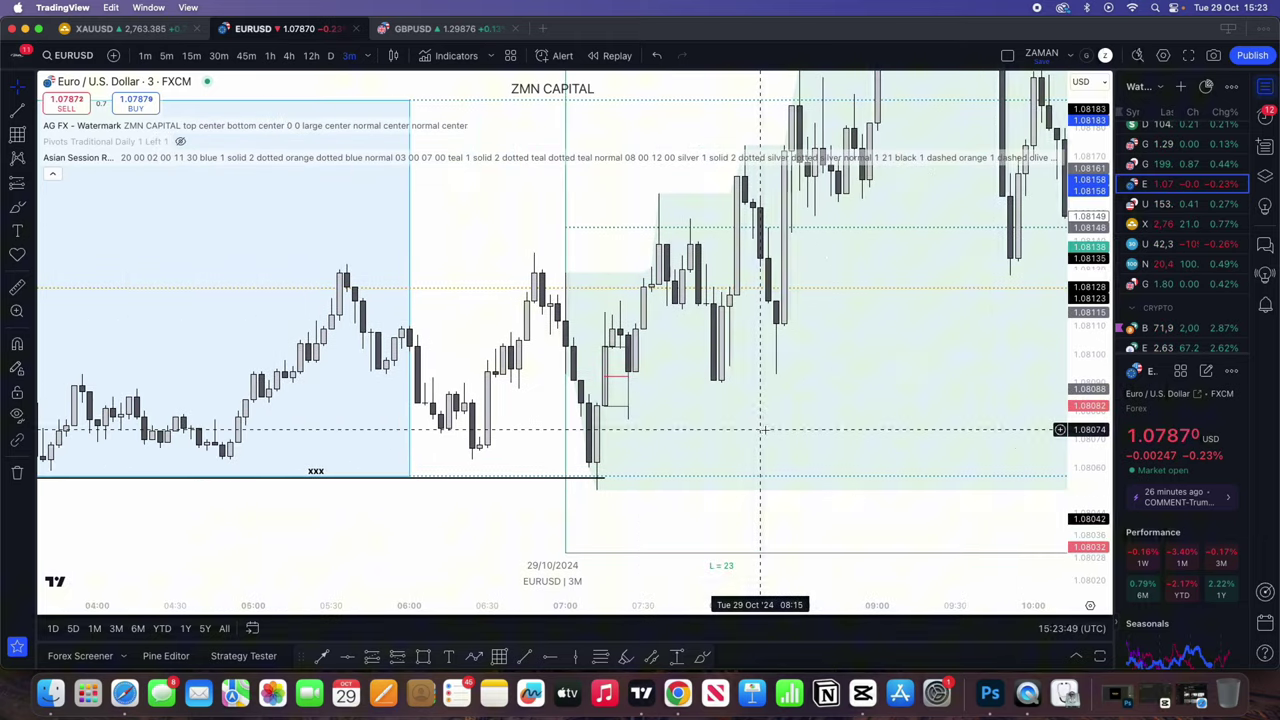
{"action": "left_click", "coordinate": [627, 390]}
{"action": "left_click", "coordinate": [289, 371]}
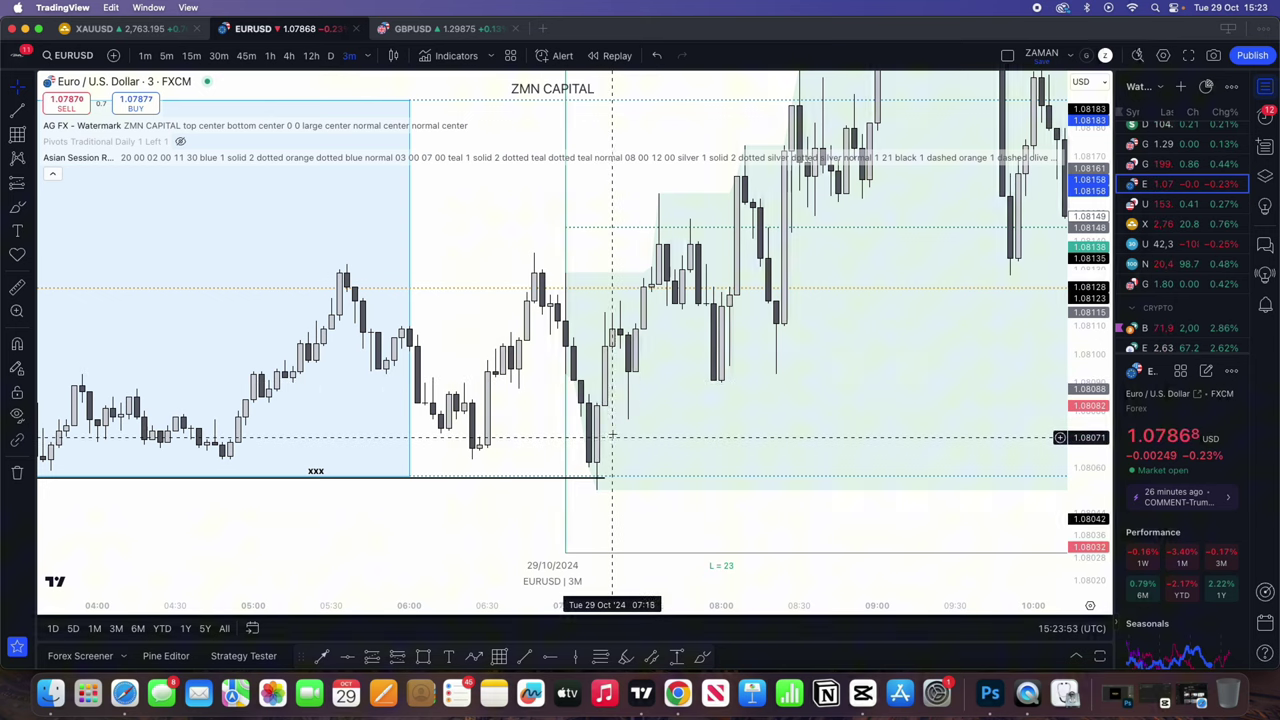
- Change the EURUSD chart to the 1-minute timeframe and examine price around the sweep of the Asian session low
{"action": "scroll", "coordinate": [600, 445], "scroll_direction": "down", "scroll_amount": 5}
{"action": "scroll", "coordinate": [633, 403], "scroll_direction": "down", "scroll_amount": 2}
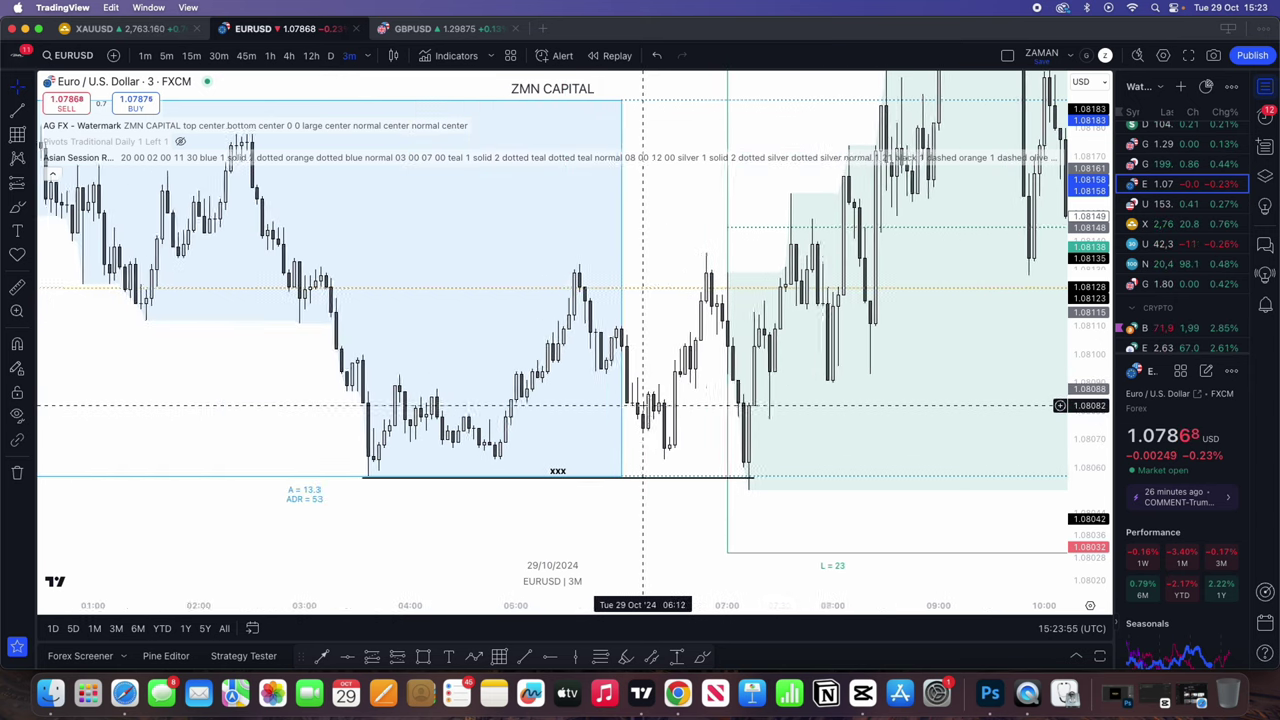
{"action": "left_click_drag", "start_coordinate": [860, 335], "coordinate": [781, 349]}
{"action": "left_click", "coordinate": [144, 57]}
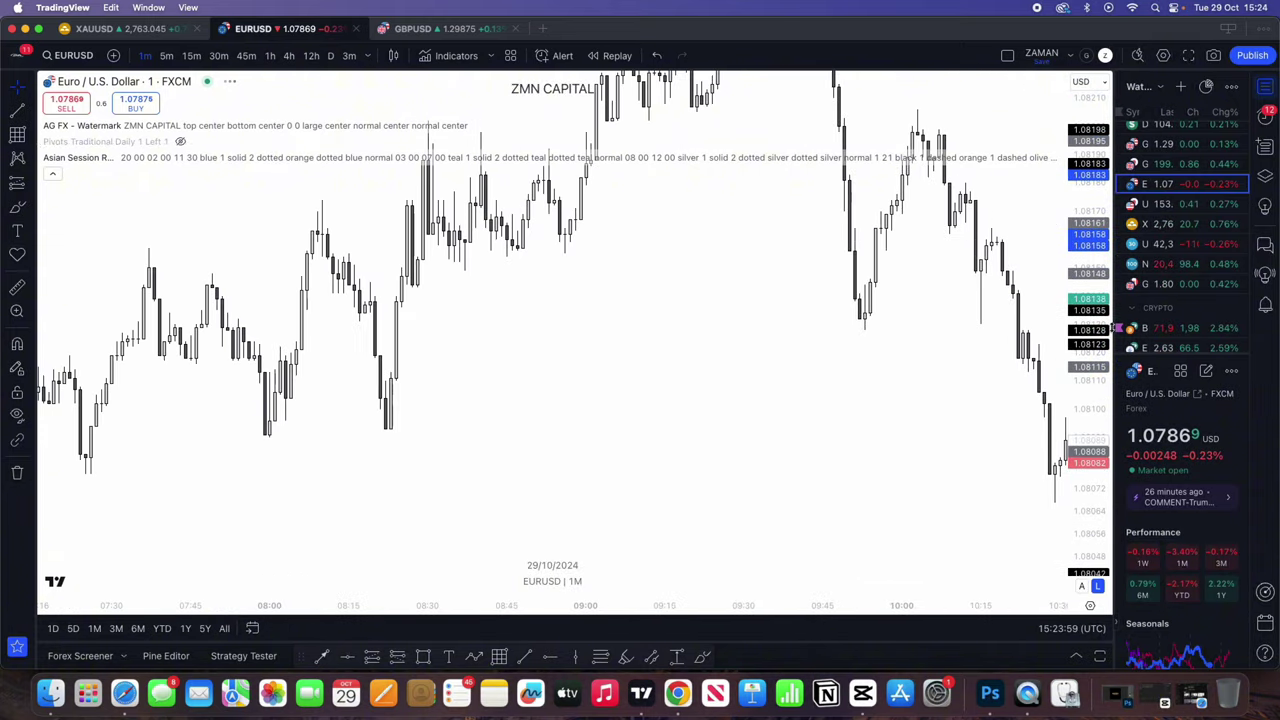
{"action": "scroll", "coordinate": [687, 595], "scroll_direction": "down", "scroll_amount": 5}
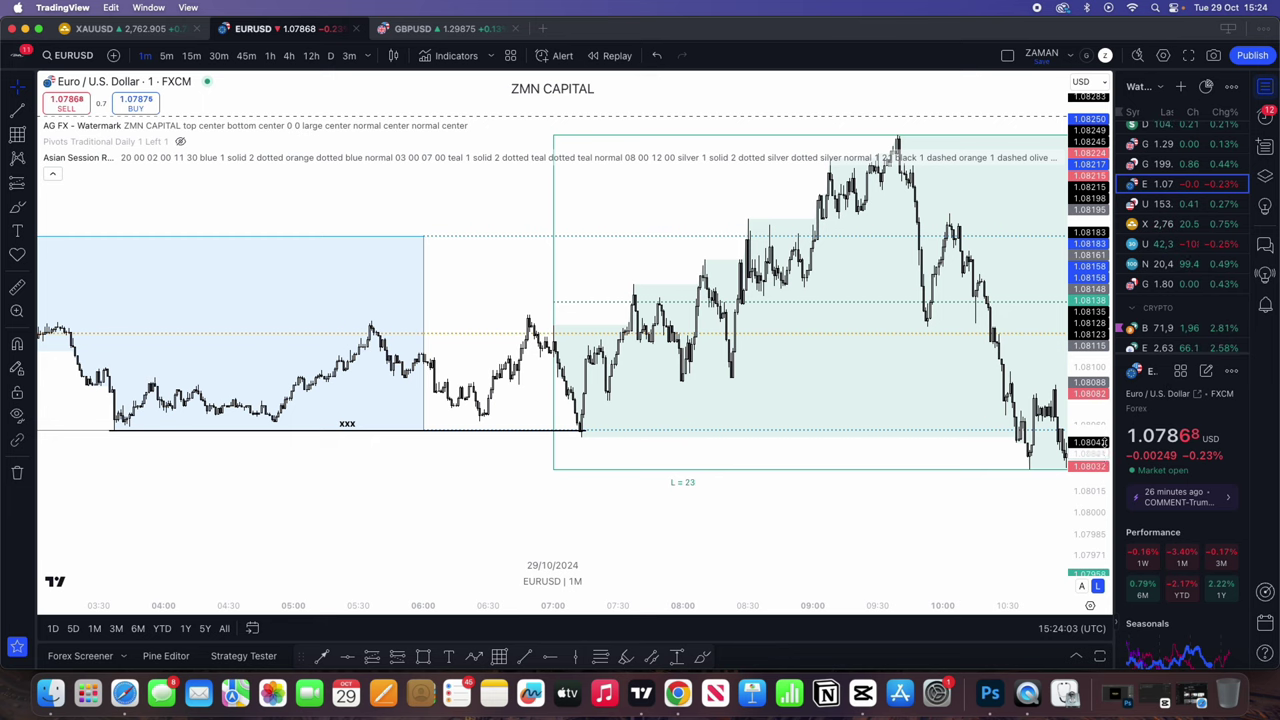
{"action": "left_click_drag", "start_coordinate": [1092, 489], "coordinate": [1092, 170]}
{"action": "left_click_drag", "start_coordinate": [786, 400], "coordinate": [814, 230]}
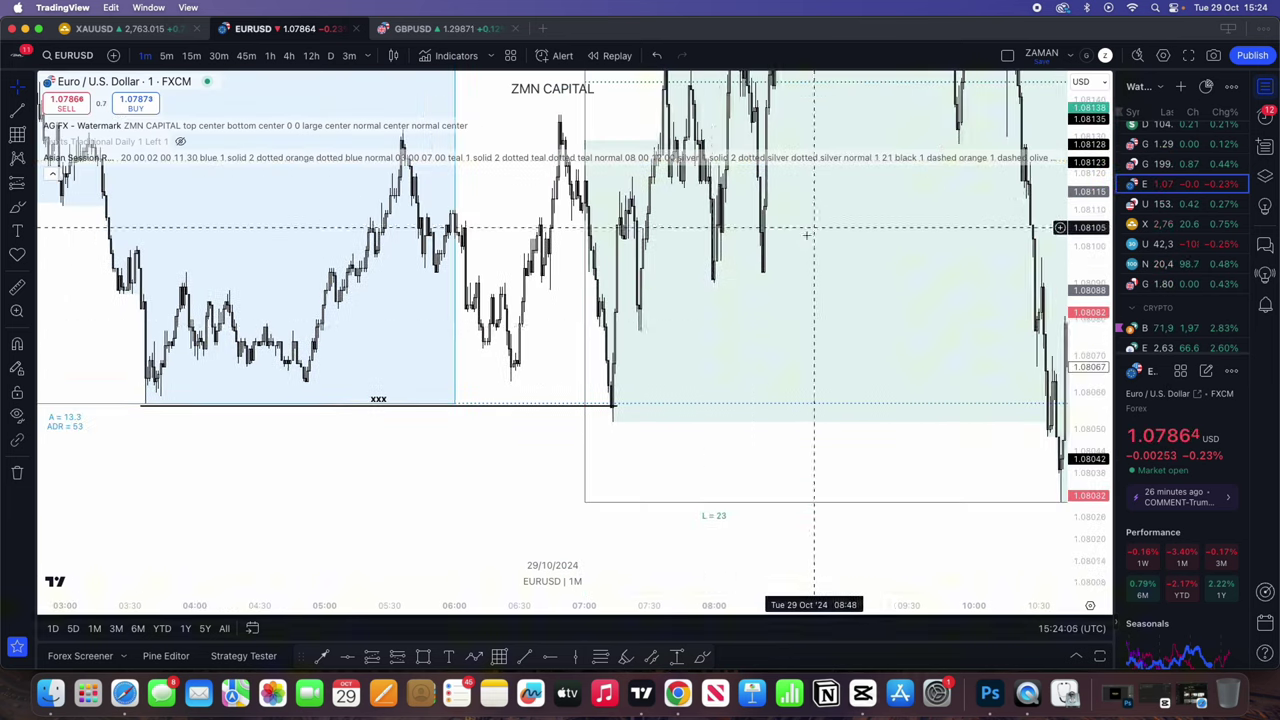
{"action": "left_click_drag", "start_coordinate": [713, 324], "coordinate": [721, 412]}
{"action": "left_click_drag", "start_coordinate": [1090, 265], "coordinate": [1090, 472]}
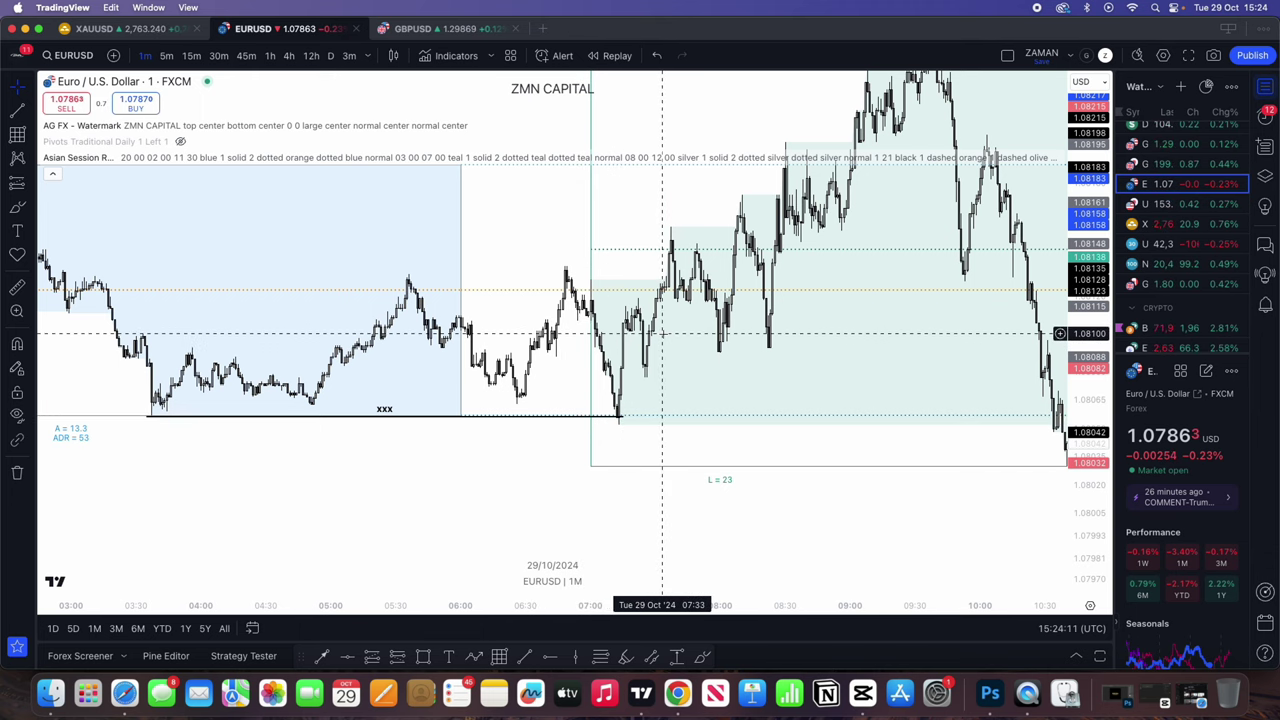
{"action": "left_click_drag", "start_coordinate": [662, 333], "coordinate": [548, 335]}
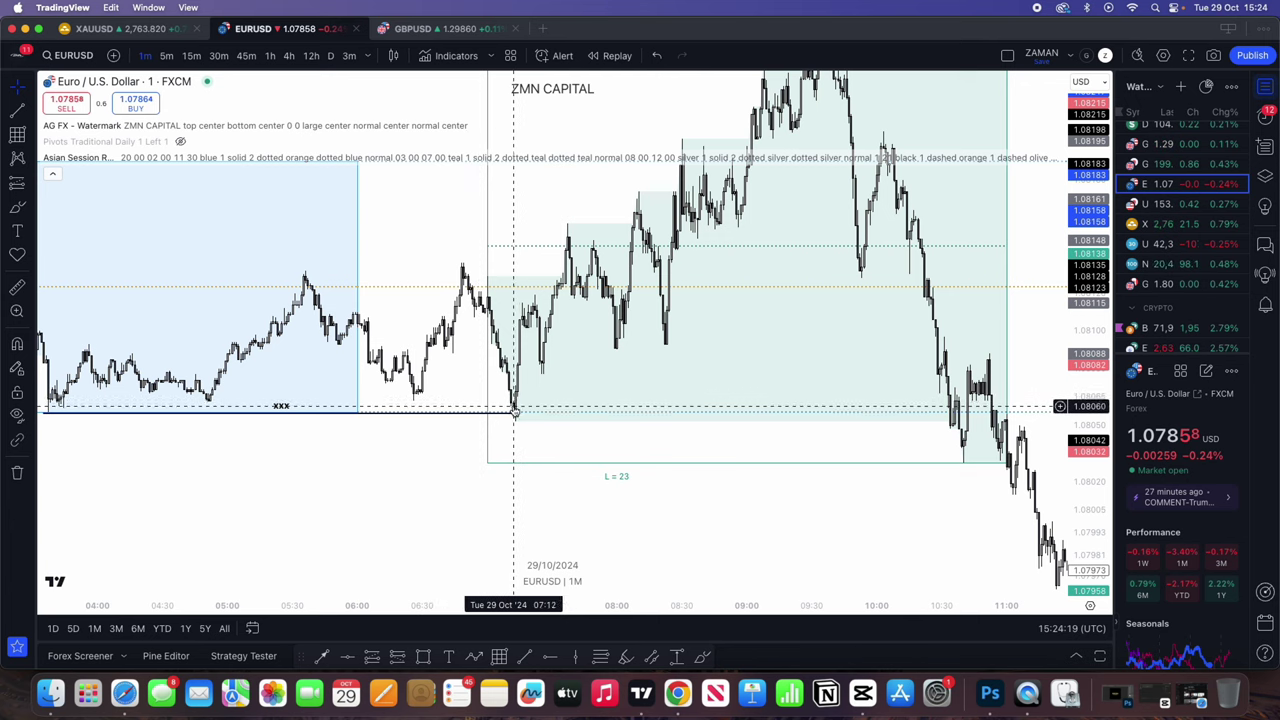
- Draw a horizontal trend line at 1.08119 from the 07:23 high to about 07:32 and apply the CHoCH Up template
{"action": "left_click_drag", "start_coordinate": [552, 302], "coordinate": [502, 317]}
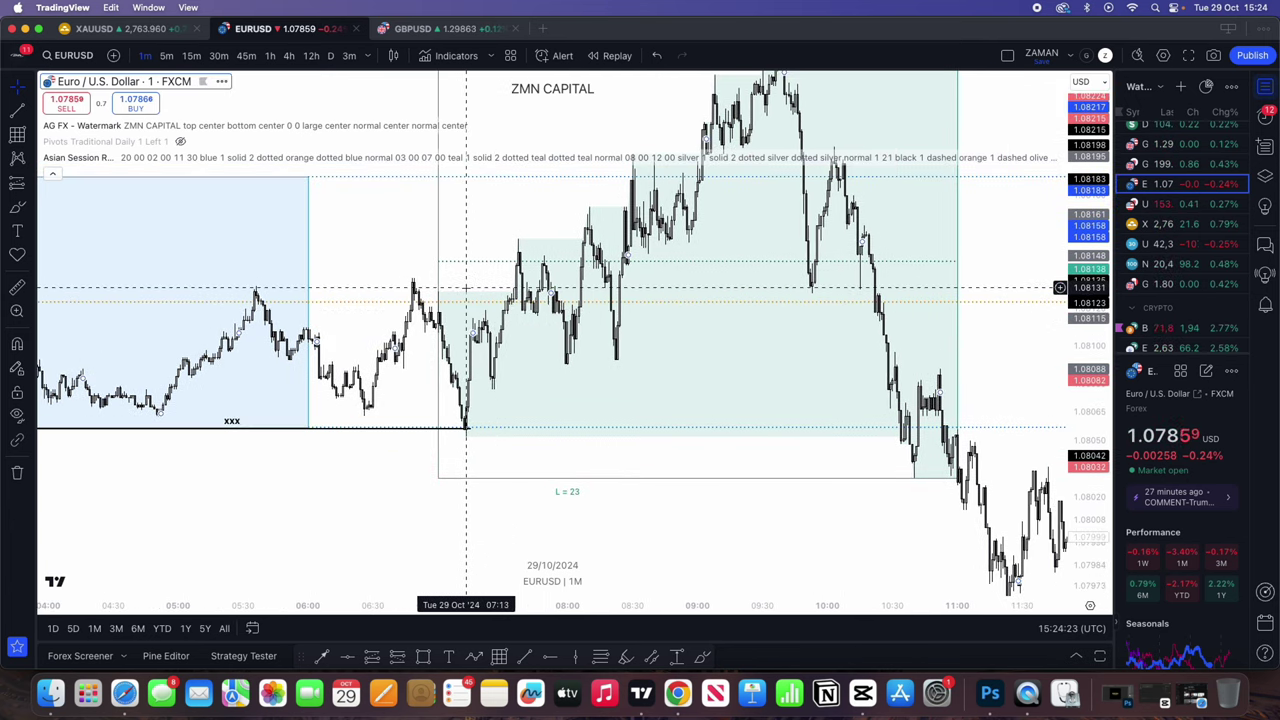
{"action": "left_click", "coordinate": [456, 283]}
{"action": "left_click", "coordinate": [15, 111]}
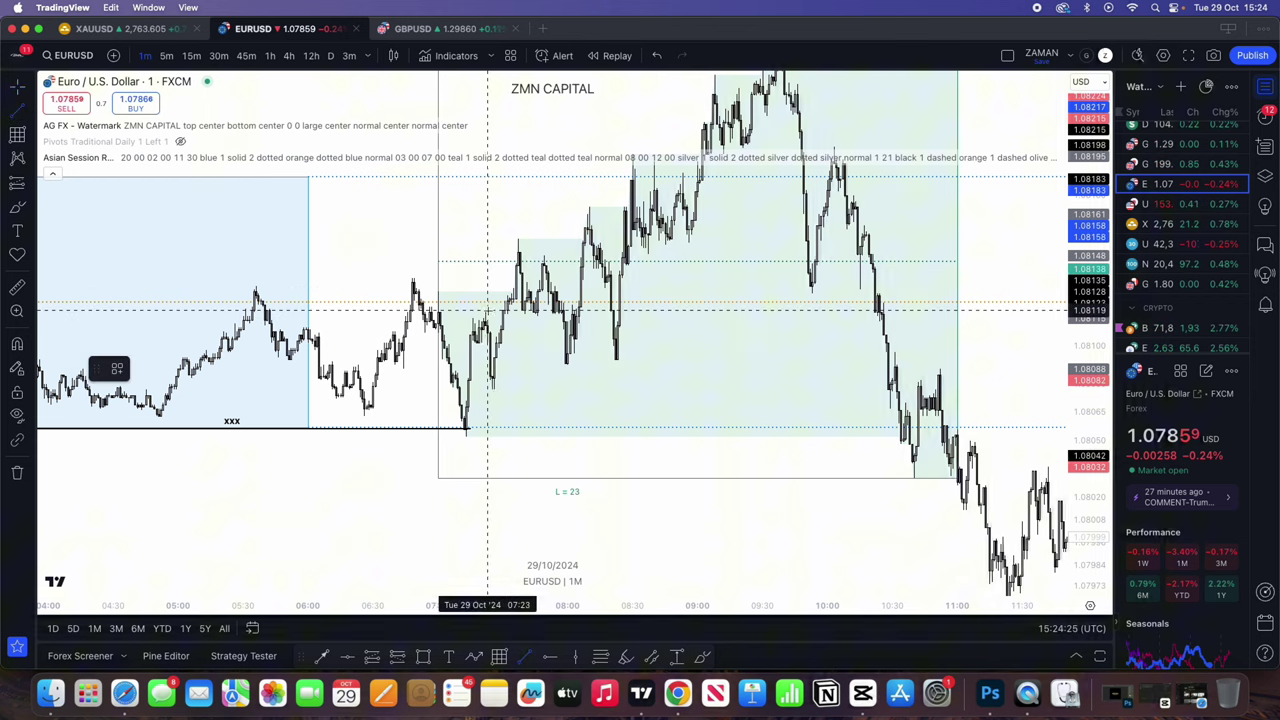
{"action": "left_click", "coordinate": [484, 310]}
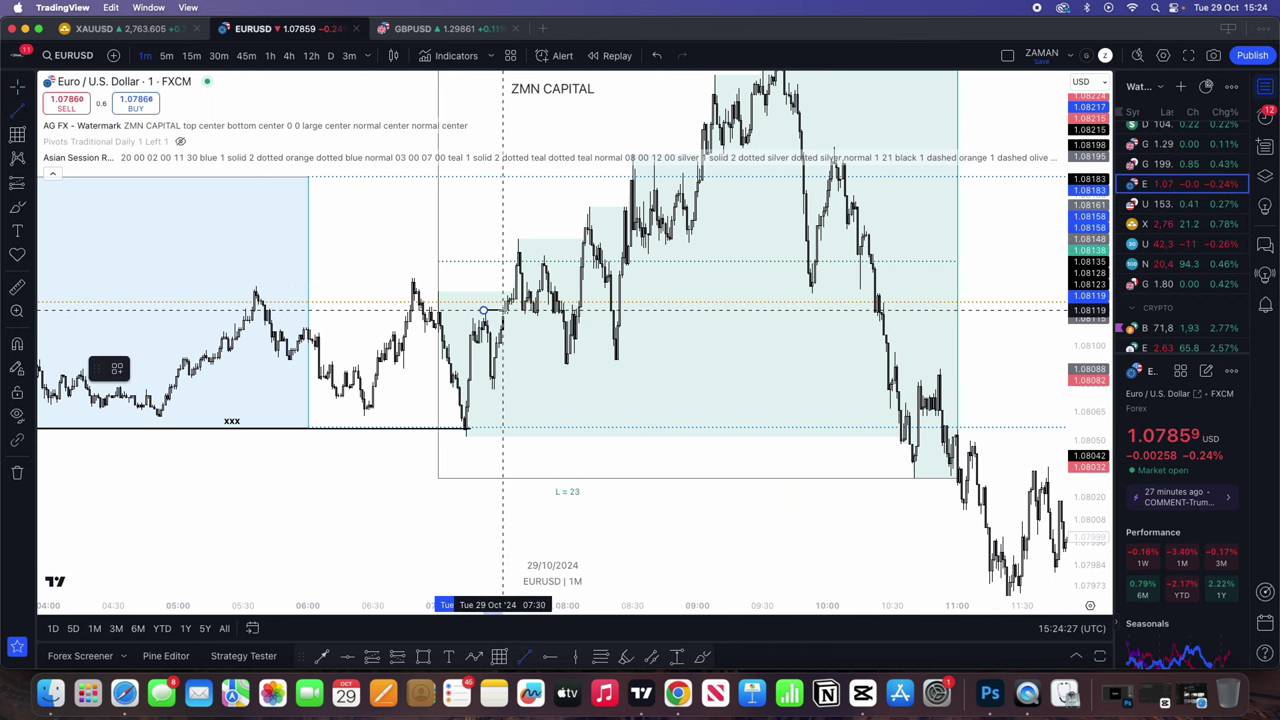
{"action": "left_click", "coordinate": [507, 310]}
{"action": "left_click", "coordinate": [119, 370]}
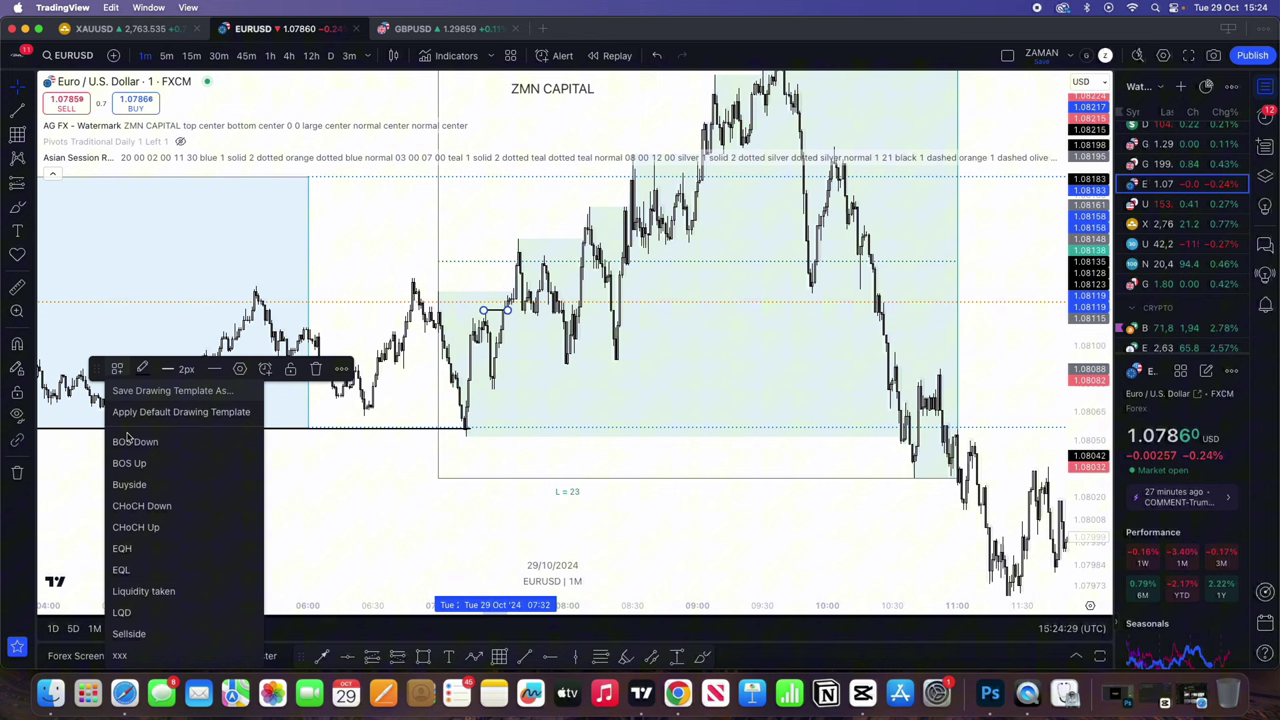
{"action": "left_click", "coordinate": [156, 530]}
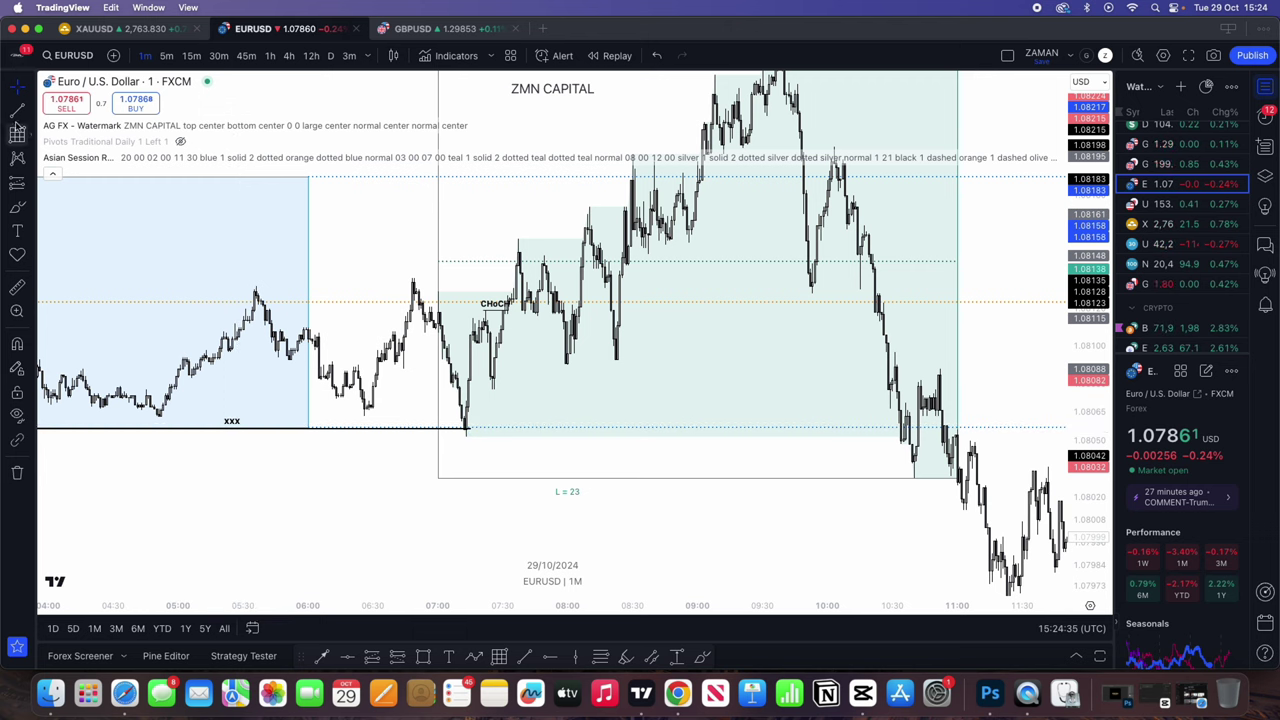
- Draw a horizontal trend line at about 1.08136 from the 06:48 swing high to the candle that breaks it
{"action": "left_click", "coordinate": [412, 278]}
{"action": "left_click", "coordinate": [516, 278]}
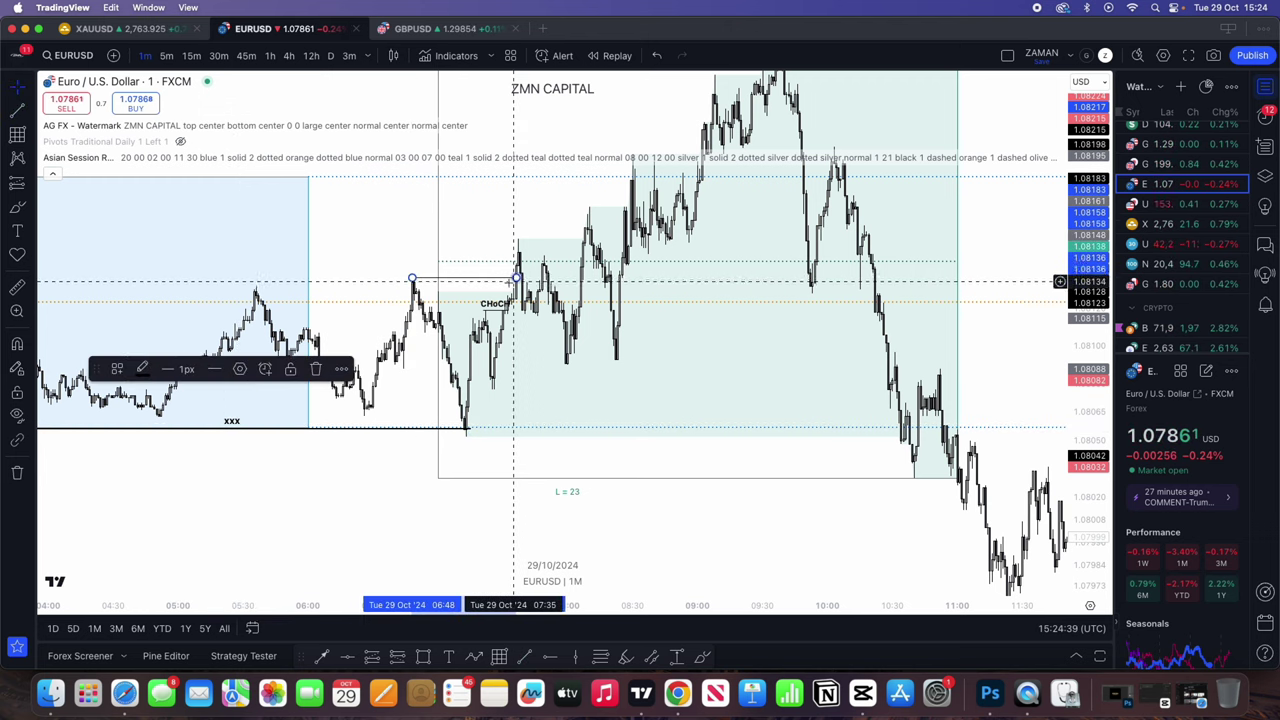
{"action": "left_click", "coordinate": [188, 504]}
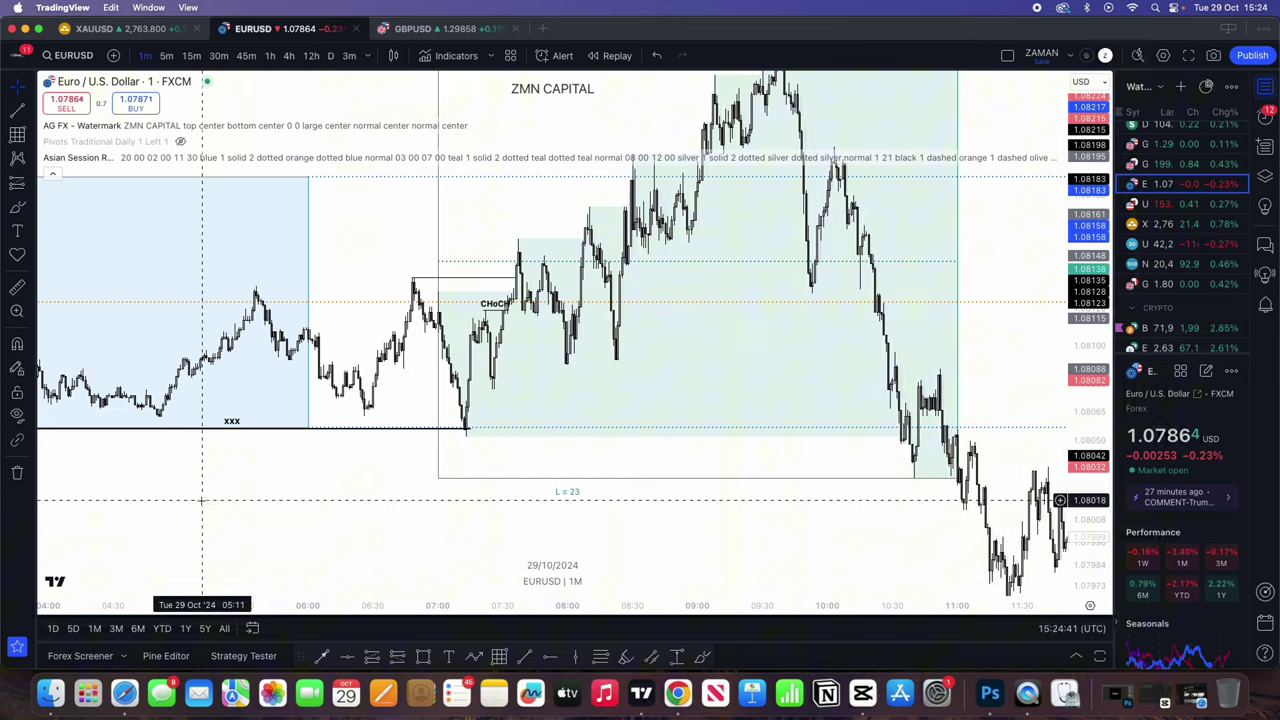
- Draw a Gann box from 1.08102 to 1.08094, ending at 07:30, on the candles of the up-move below the CHoCH line
{"action": "scroll", "coordinate": [458, 300], "scroll_direction": "down", "scroll_amount": 1}
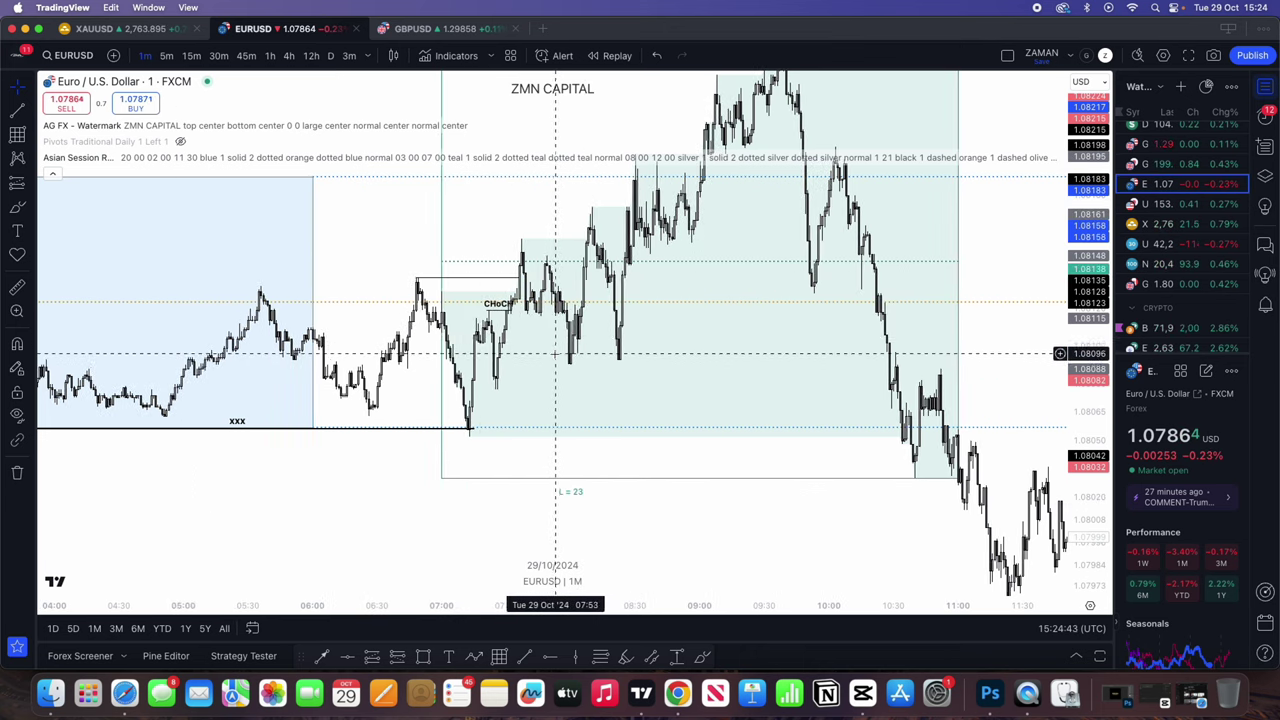
{"action": "scroll", "coordinate": [558, 354], "scroll_direction": "down", "scroll_amount": 1}
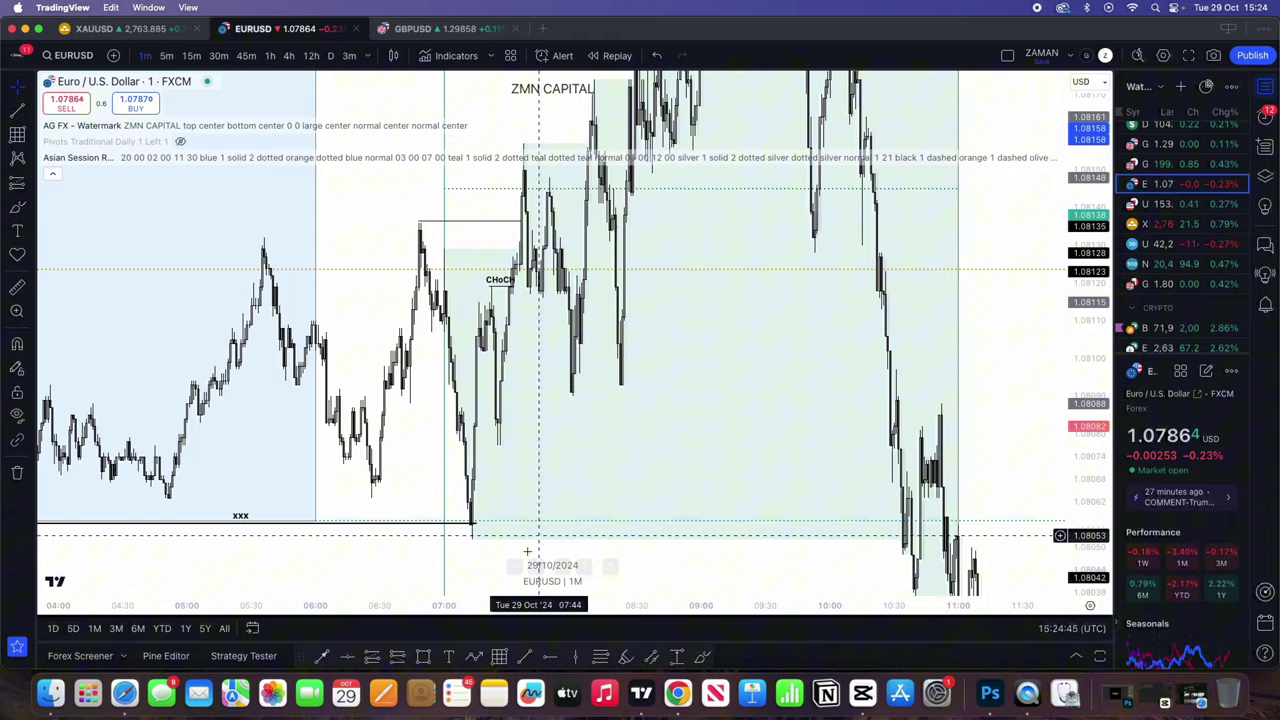
{"action": "left_click", "coordinate": [535, 566]}
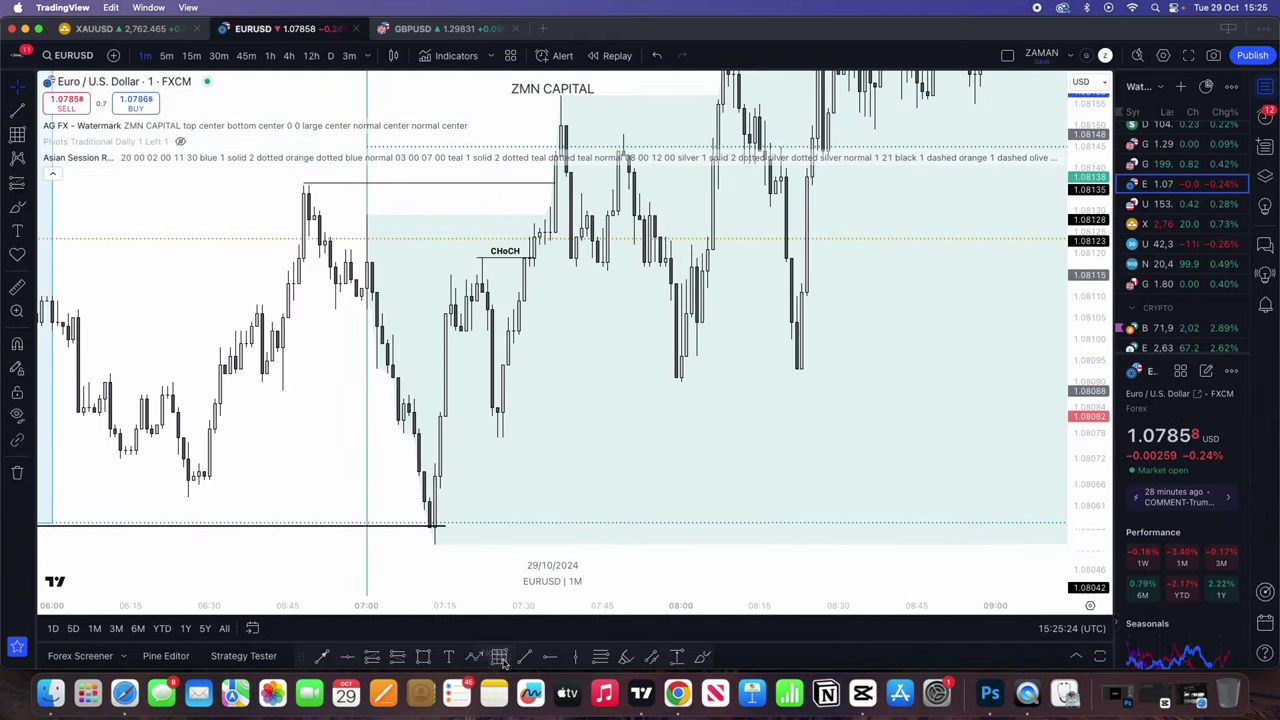
{"action": "left_click", "coordinate": [508, 330]}
{"action": "left_click", "coordinate": [524, 366]}
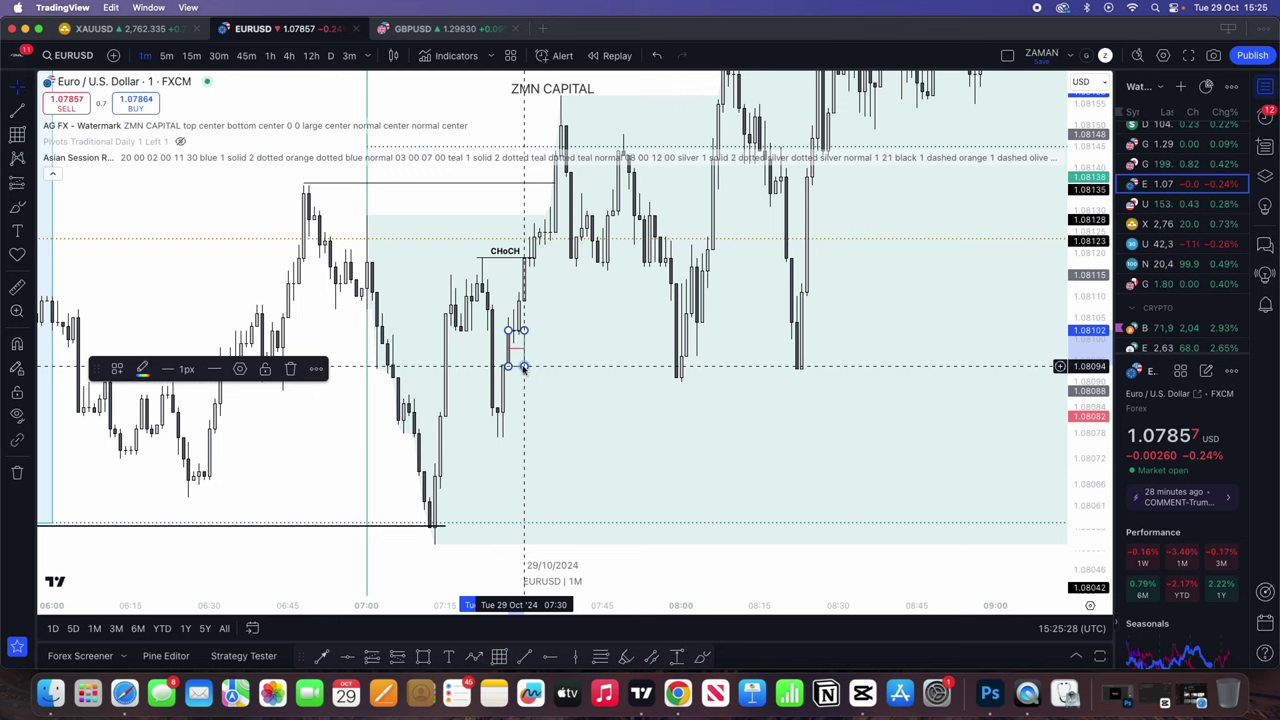
{"action": "left_click", "coordinate": [638, 341]}
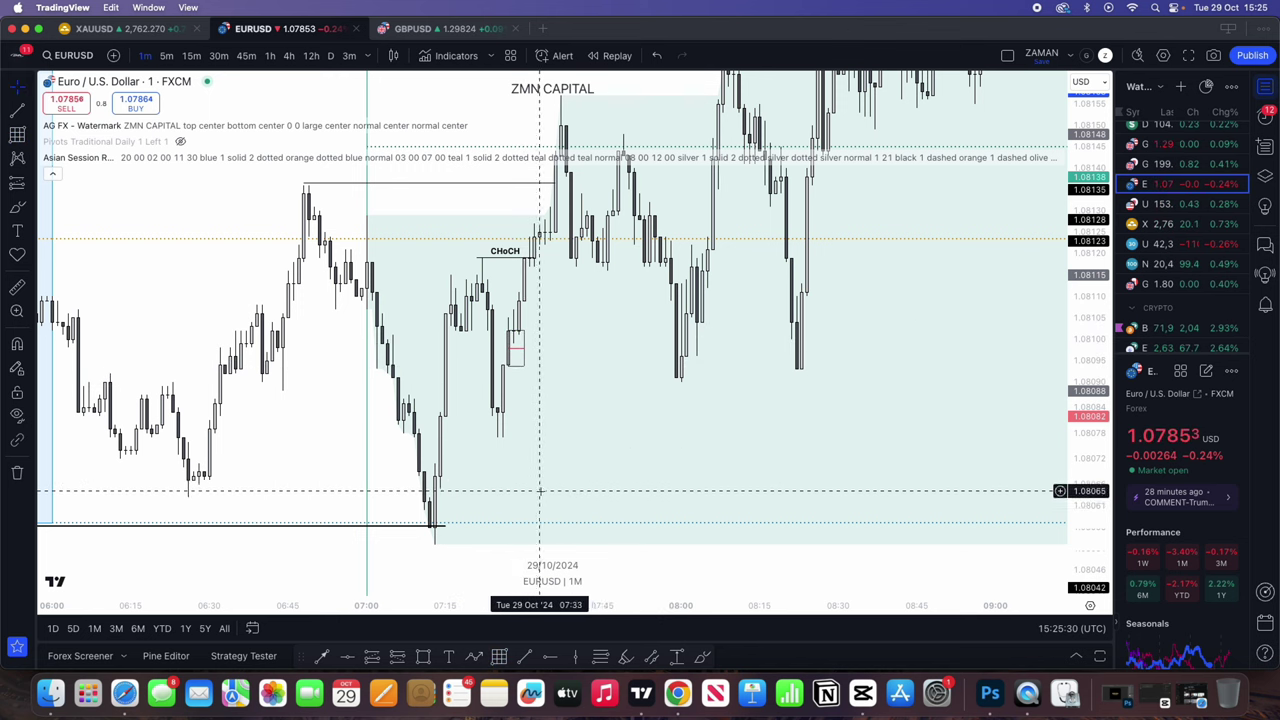
- Place a long position at 07:59 with entry at 1.08098 on the box's midline and set its stop at 1.08052
{"action": "left_click", "coordinate": [371, 656]}
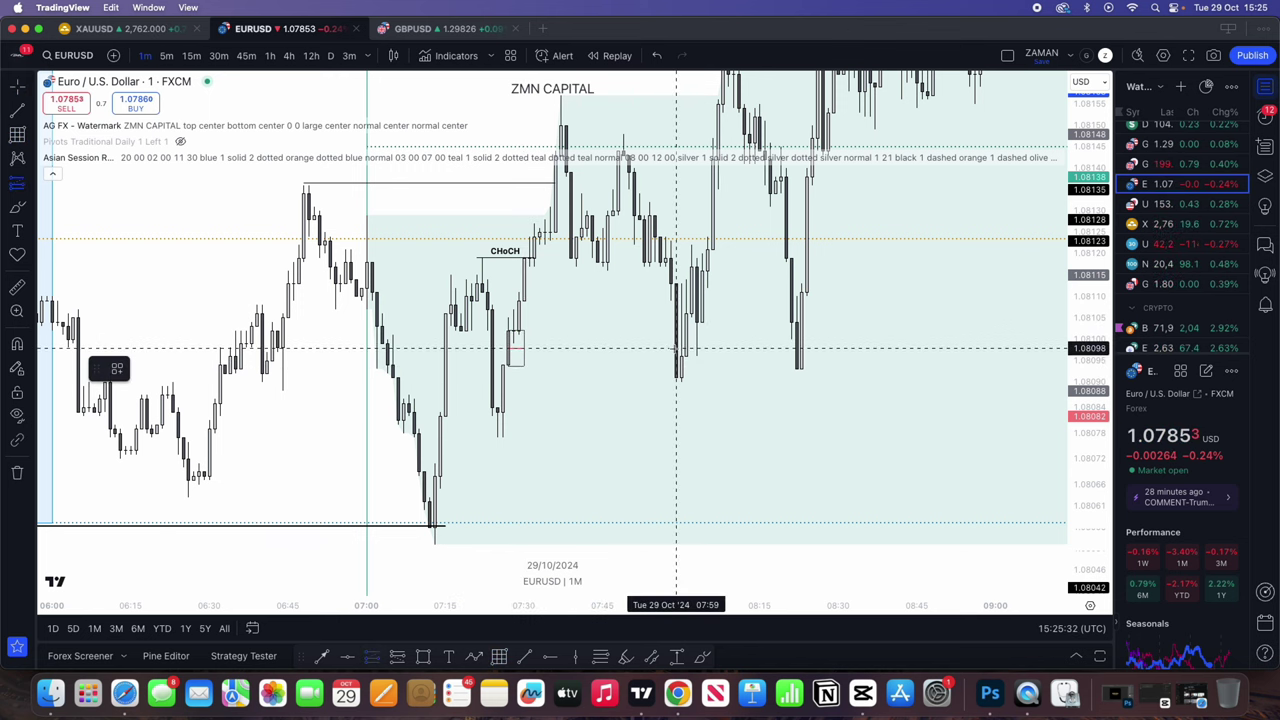
{"action": "left_click", "coordinate": [676, 348]}
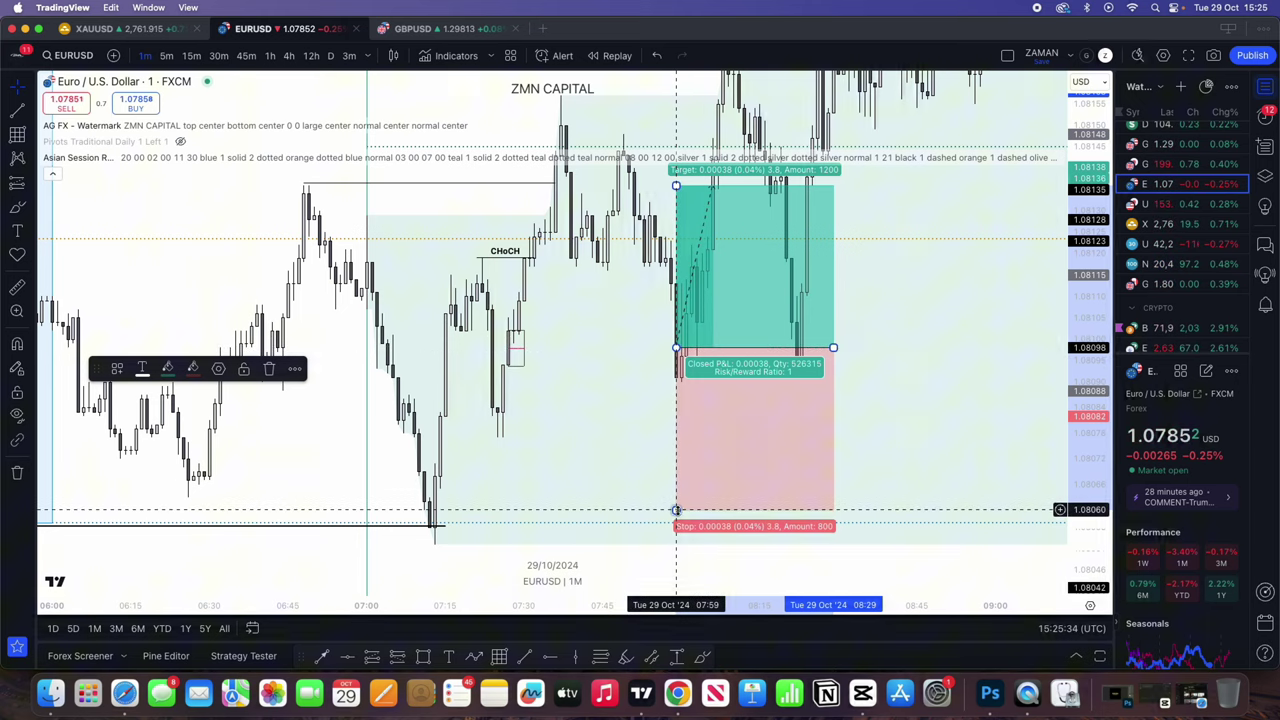
{"action": "mouse_move", "coordinate": [676, 516]}
{"action": "left_mouse_down"}
{"action": "mouse_move", "coordinate": [676, 442]}
{"action": "mouse_move", "coordinate": [660, 544]}
{"action": "left_mouse_up"}
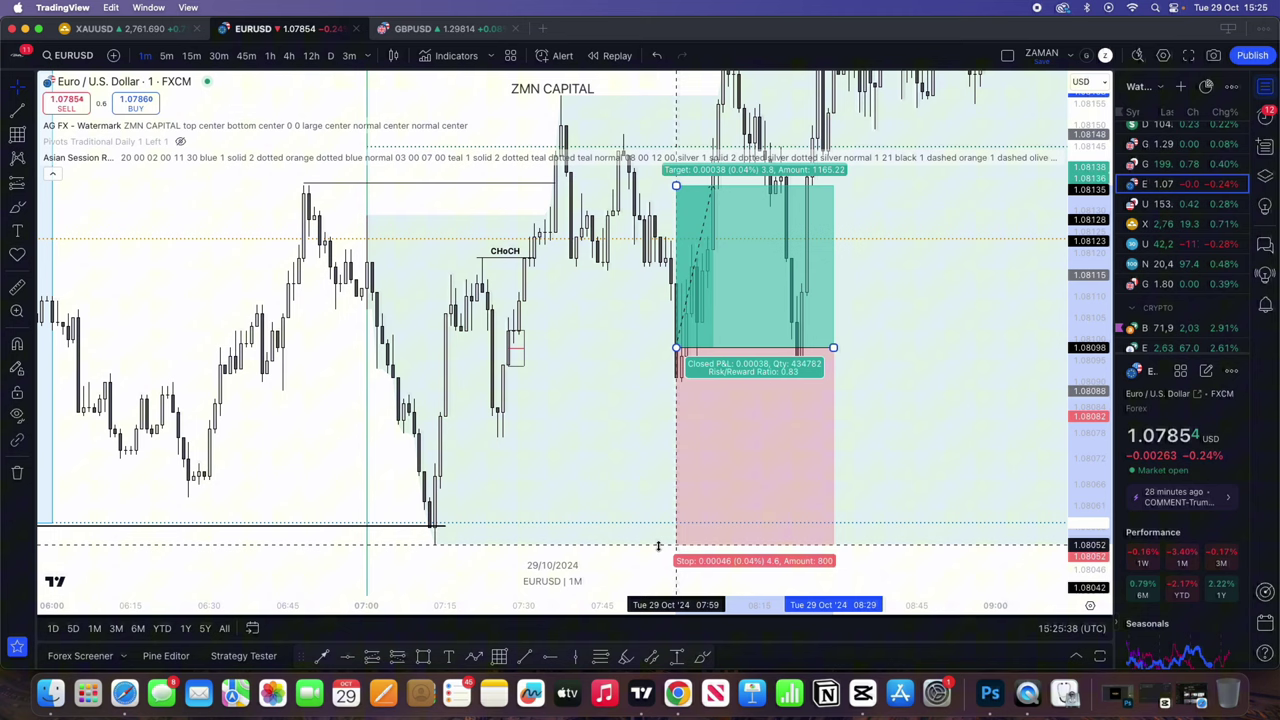
{"action": "left_click_drag", "start_coordinate": [1099, 296], "coordinate": [1090, 510]}
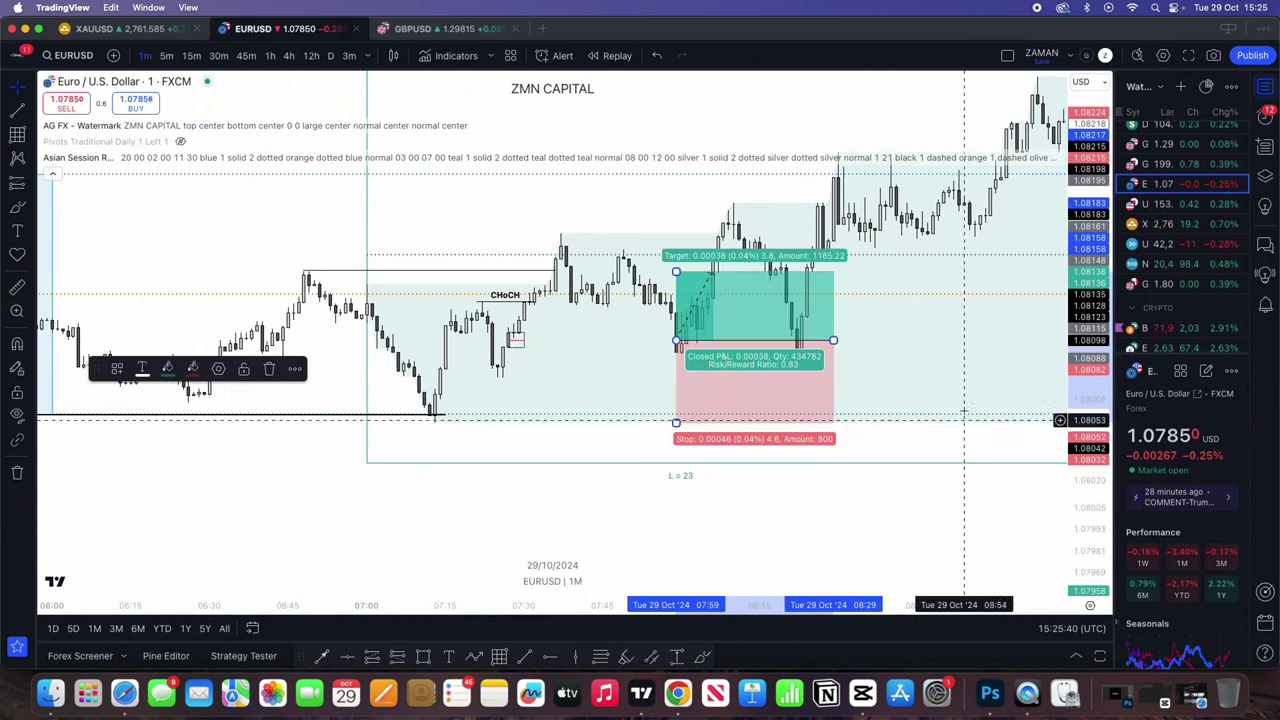
- Raise the long position's target to 1.08236 and extend its width to 09:05
{"action": "left_click", "coordinate": [960, 385]}
{"action": "left_click_drag", "start_coordinate": [945, 364], "coordinate": [774, 472]}
{"action": "scroll", "coordinate": [790, 430], "scroll_direction": "down", "scroll_amount": 5}
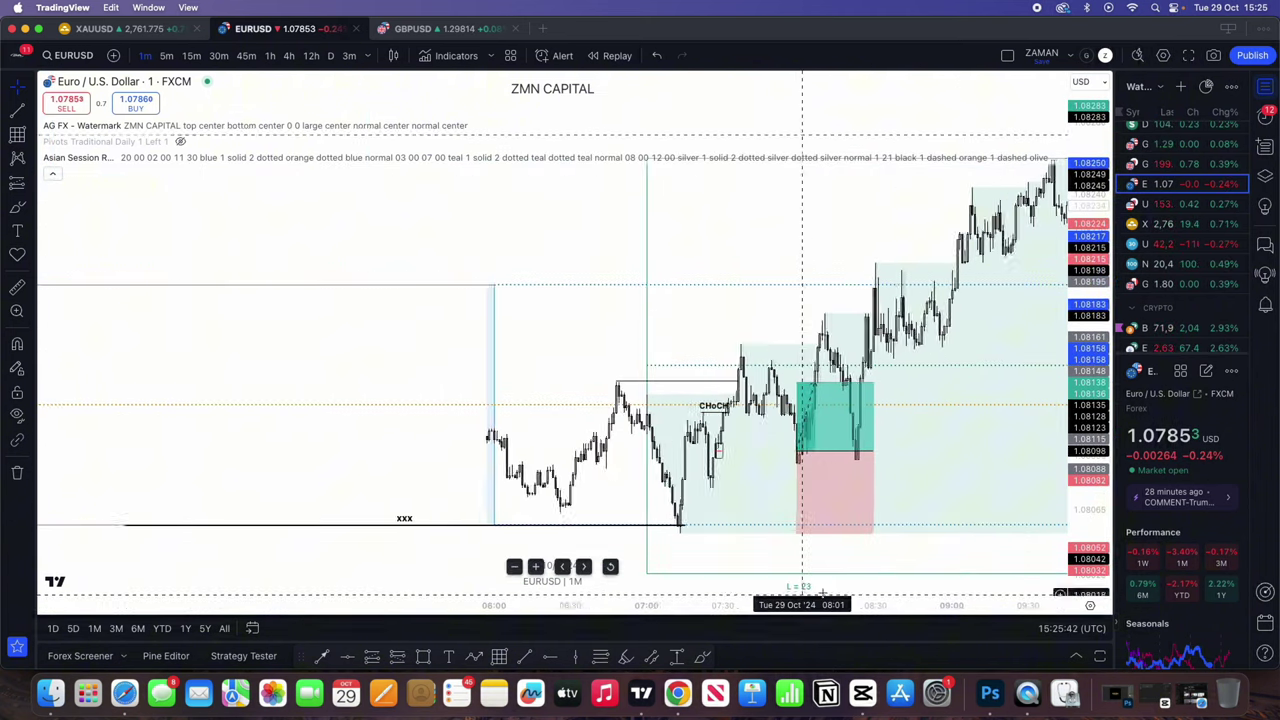
{"action": "left_click_drag", "start_coordinate": [840, 384], "coordinate": [814, 200]}
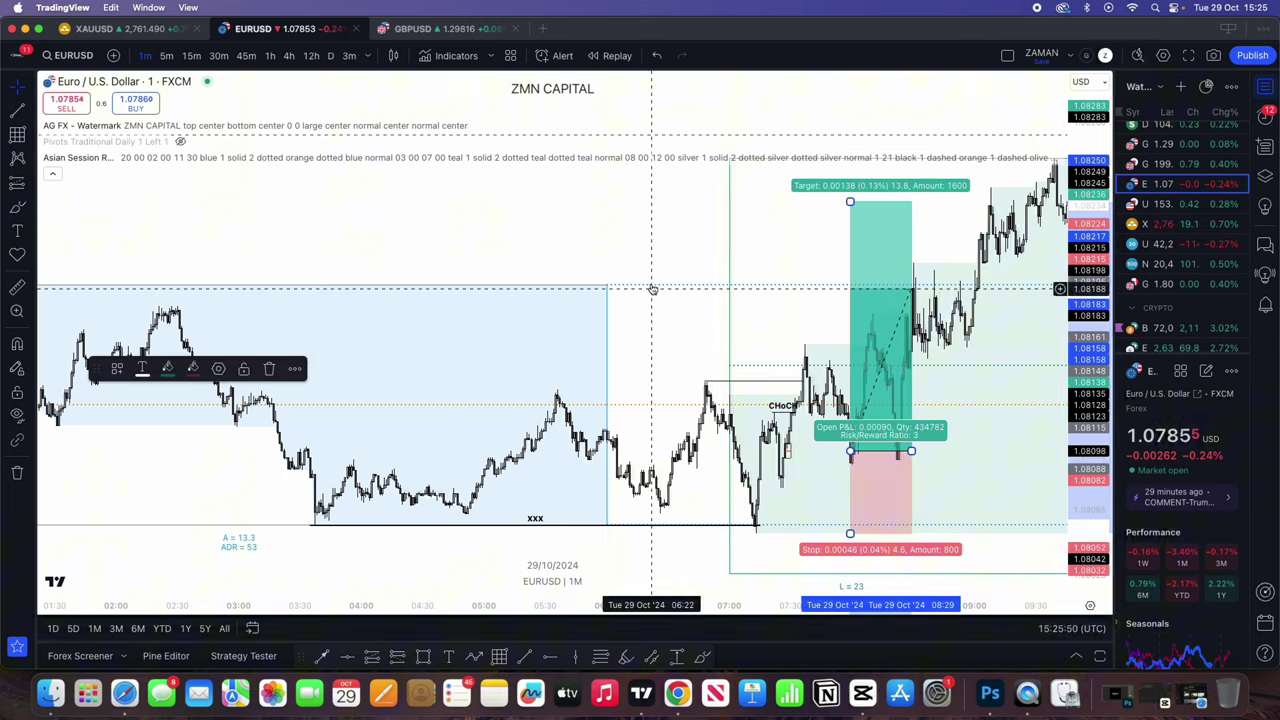
{"action": "left_click_drag", "start_coordinate": [655, 292], "coordinate": [502, 337]}
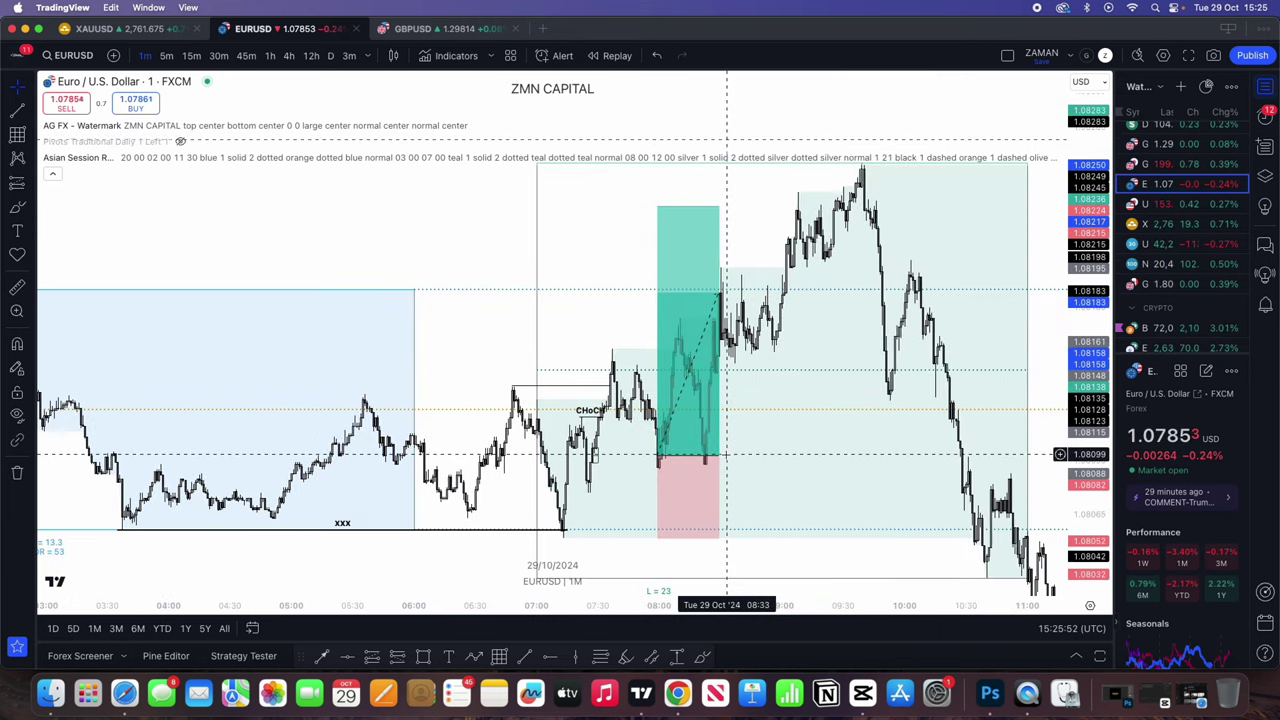
{"action": "left_click_drag", "start_coordinate": [720, 456], "coordinate": [792, 441]}
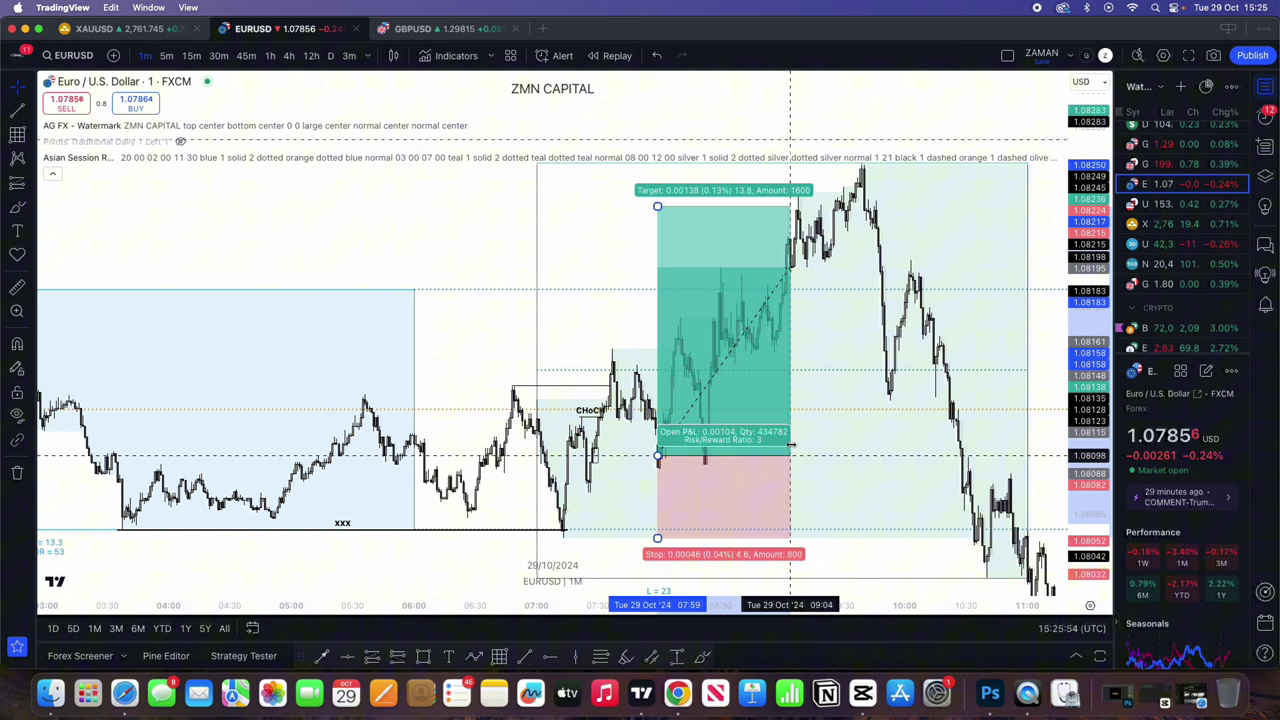
{"action": "left_click_drag", "start_coordinate": [790, 445], "coordinate": [793, 447]}
{"action": "left_click", "coordinate": [852, 507]}
{"action": "left_click", "coordinate": [723, 490]}
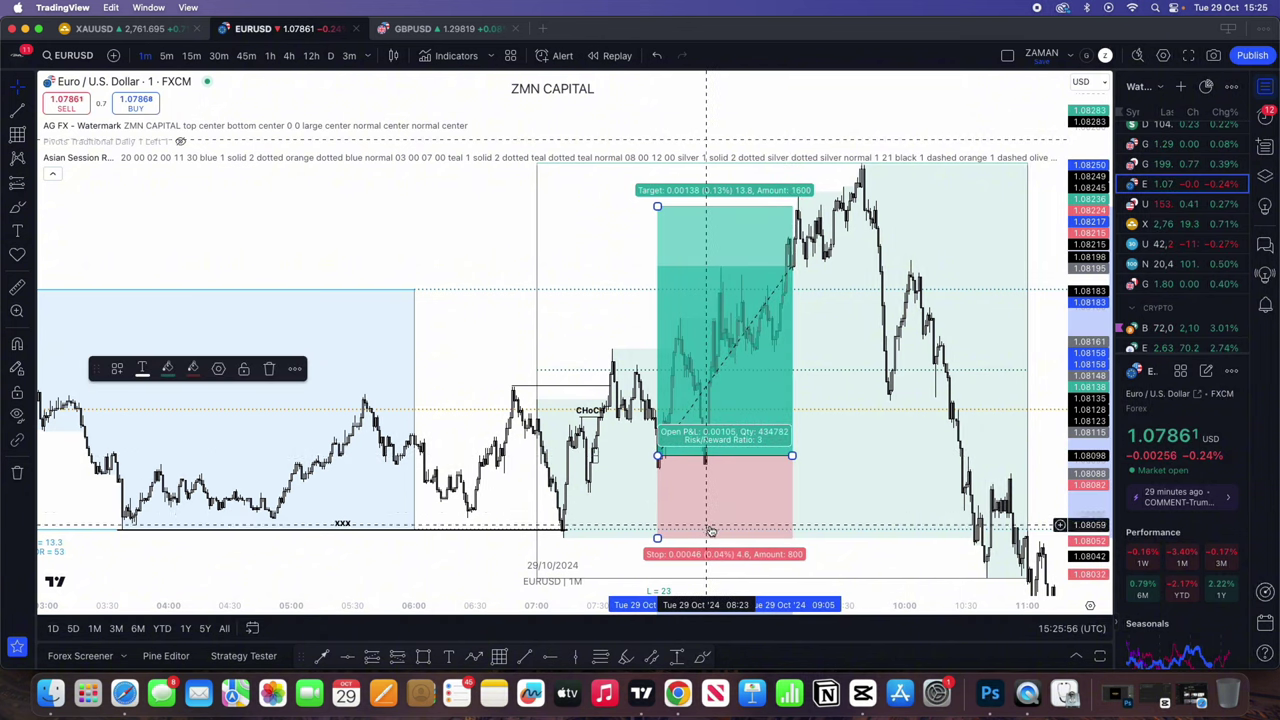
- Set the long position's stop to 1.08077 and target to 1.08161, and shorten it to end where price reaches the target
{"action": "left_click_drag", "start_coordinate": [657, 538], "coordinate": [655, 493]}
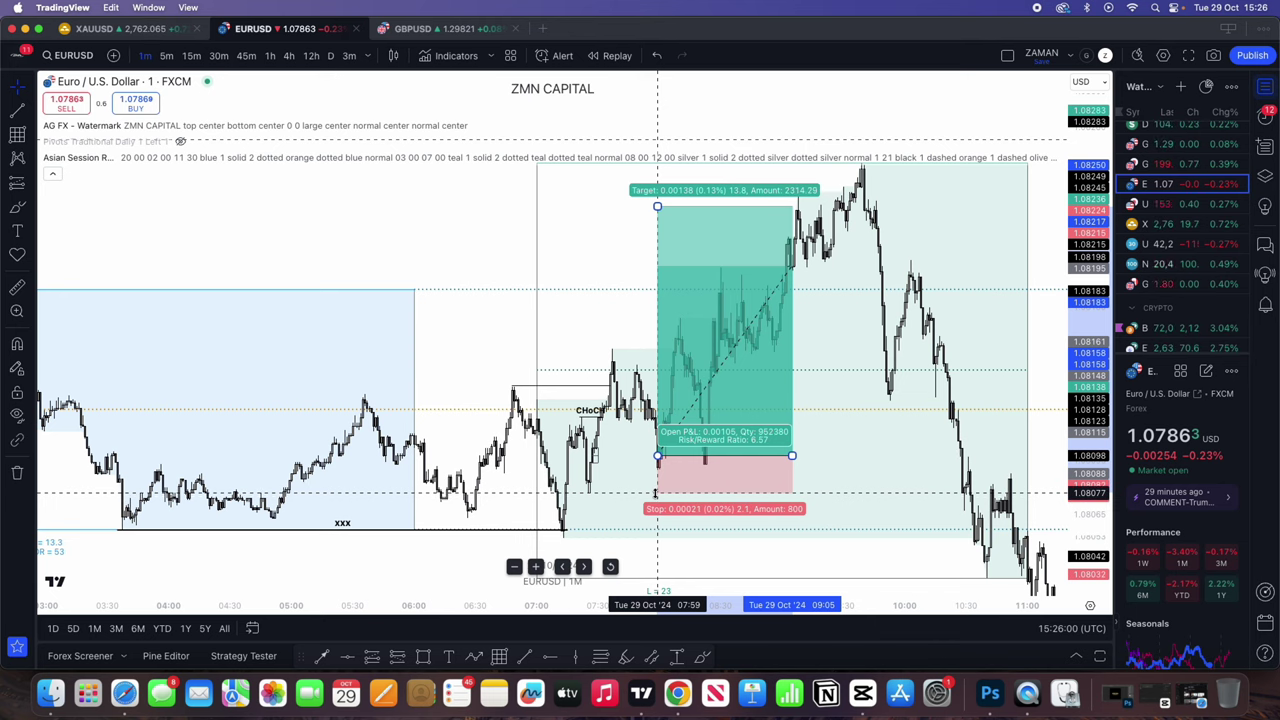
{"action": "scroll", "coordinate": [645, 493], "scroll_direction": "left", "scroll_amount": 1}
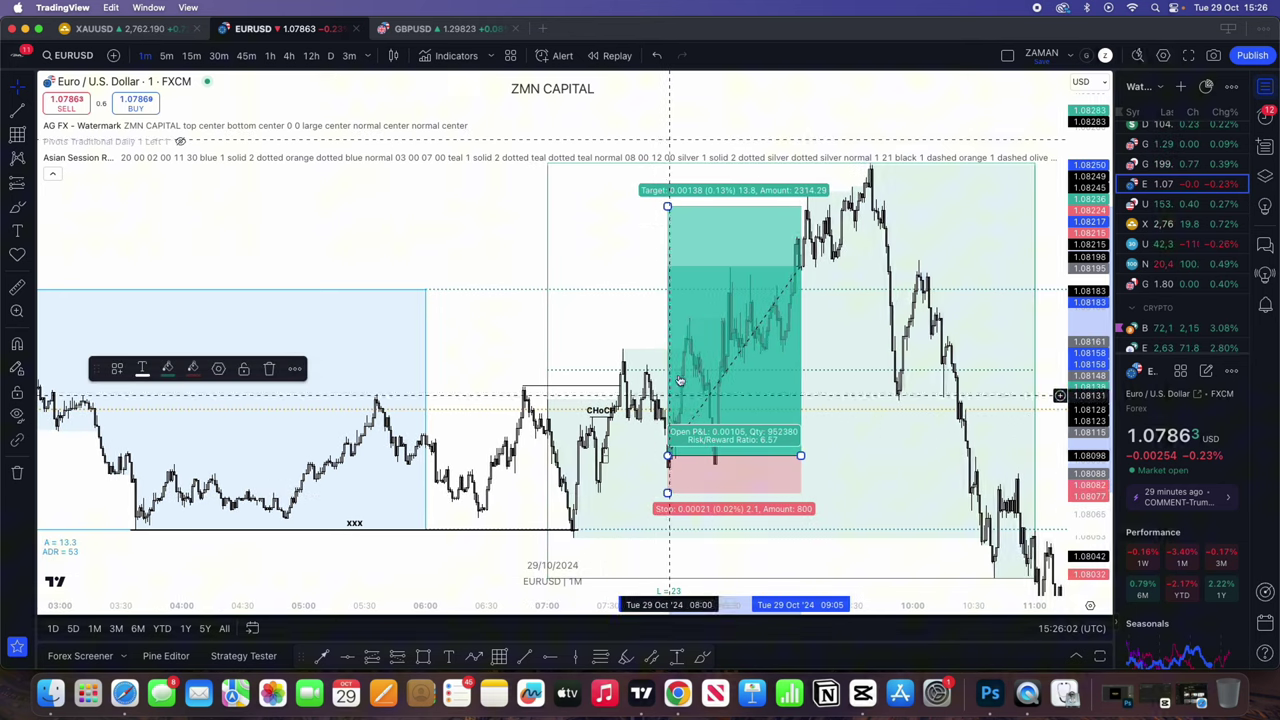
{"action": "left_click_drag", "start_coordinate": [667, 206], "coordinate": [667, 341]}
{"action": "scroll", "coordinate": [664, 341], "scroll_direction": "down", "scroll_amount": 1}
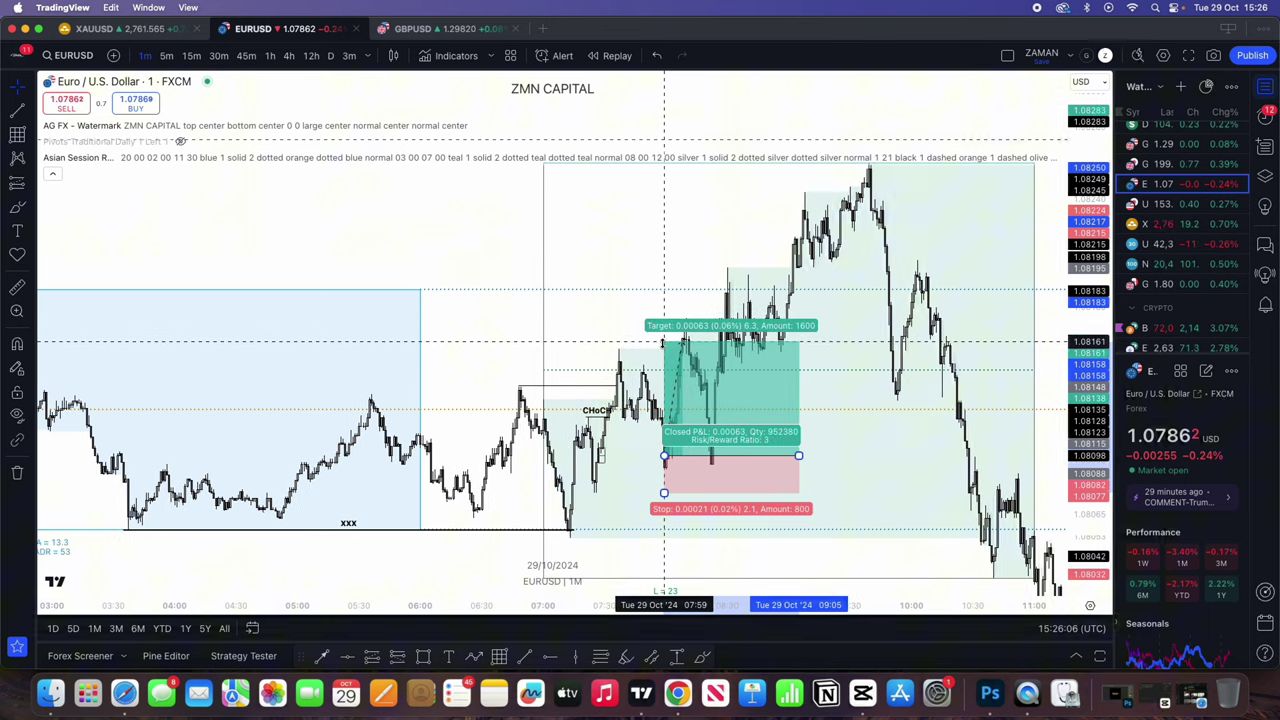
{"action": "left_click_drag", "start_coordinate": [798, 456], "coordinate": [686, 456]}
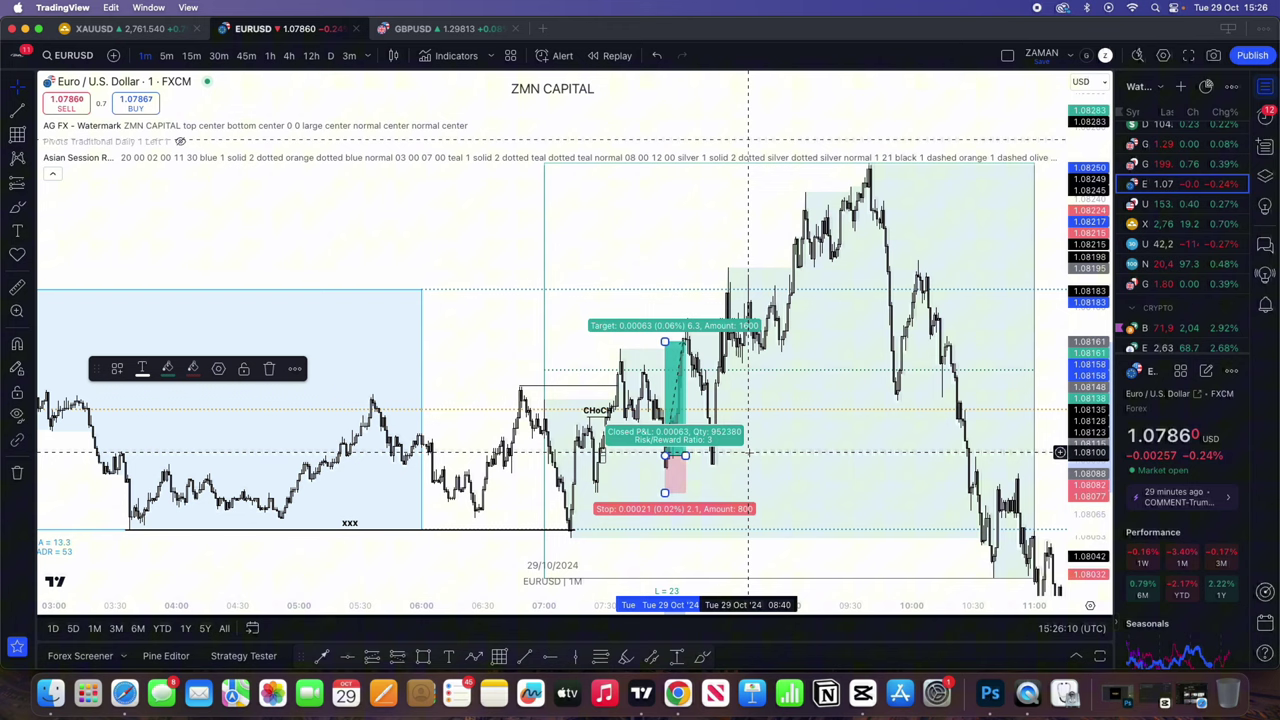
{"action": "left_click", "coordinate": [748, 453]}
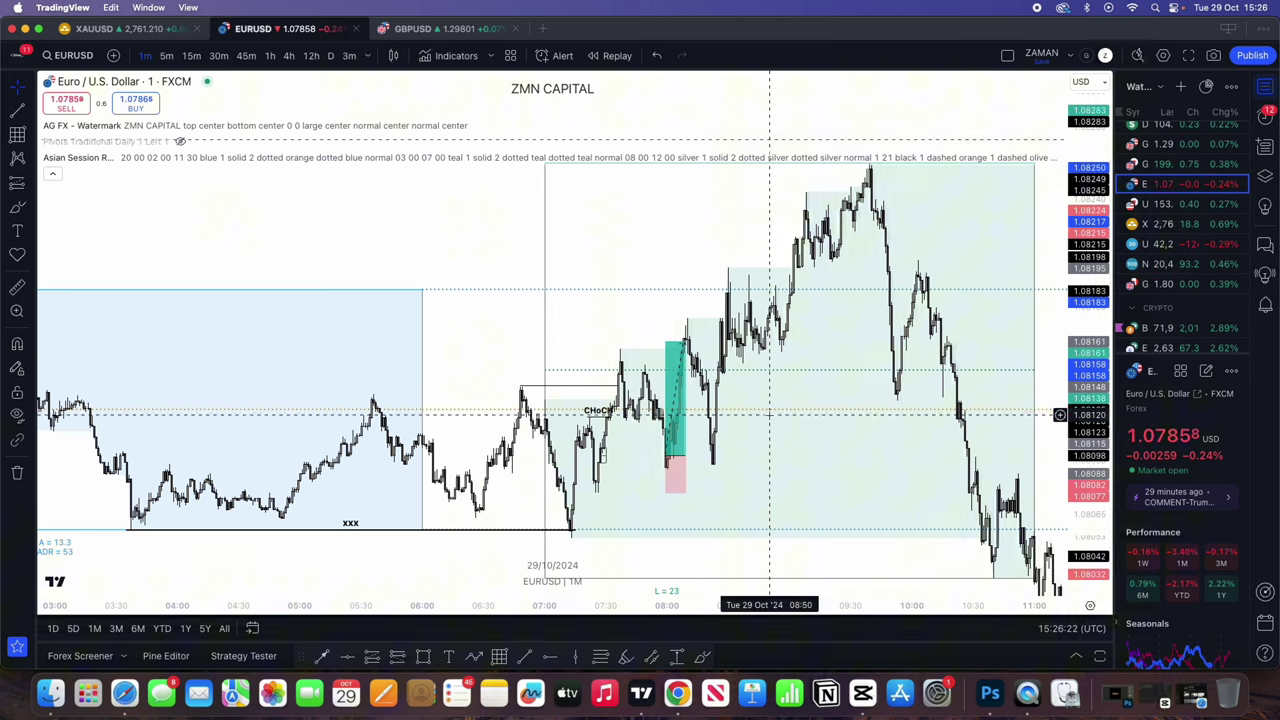
- Examine the 1-minute price action after the long position, from the London session through the 12:00–16:00 session box
{"action": "left_click", "coordinate": [672, 408]}
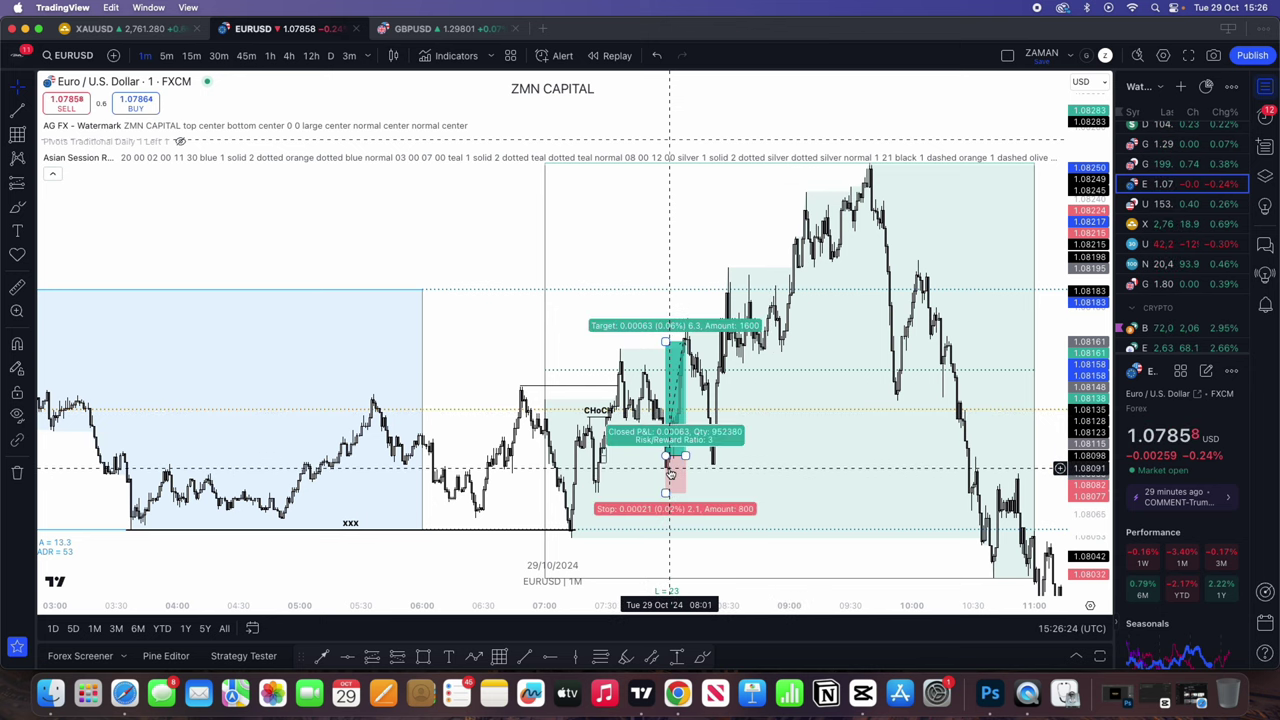
{"action": "left_click_drag", "start_coordinate": [718, 258], "coordinate": [546, 271]}
{"action": "scroll", "coordinate": [725, 341], "scroll_direction": "down", "scroll_amount": 5}
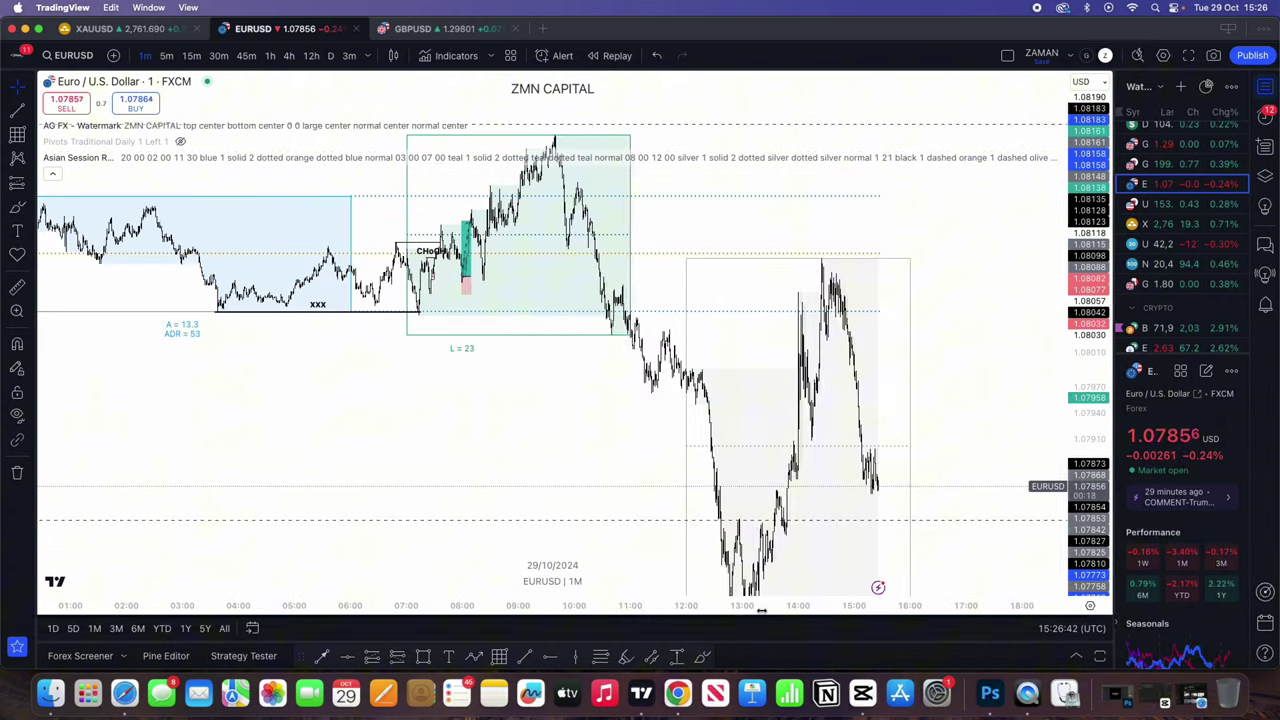
{"action": "left_click_drag", "start_coordinate": [783, 612], "coordinate": [580, 611]}
{"action": "left_click_drag", "start_coordinate": [321, 347], "coordinate": [449, 354]}
{"action": "left_click_drag", "start_coordinate": [439, 300], "coordinate": [675, 300]}
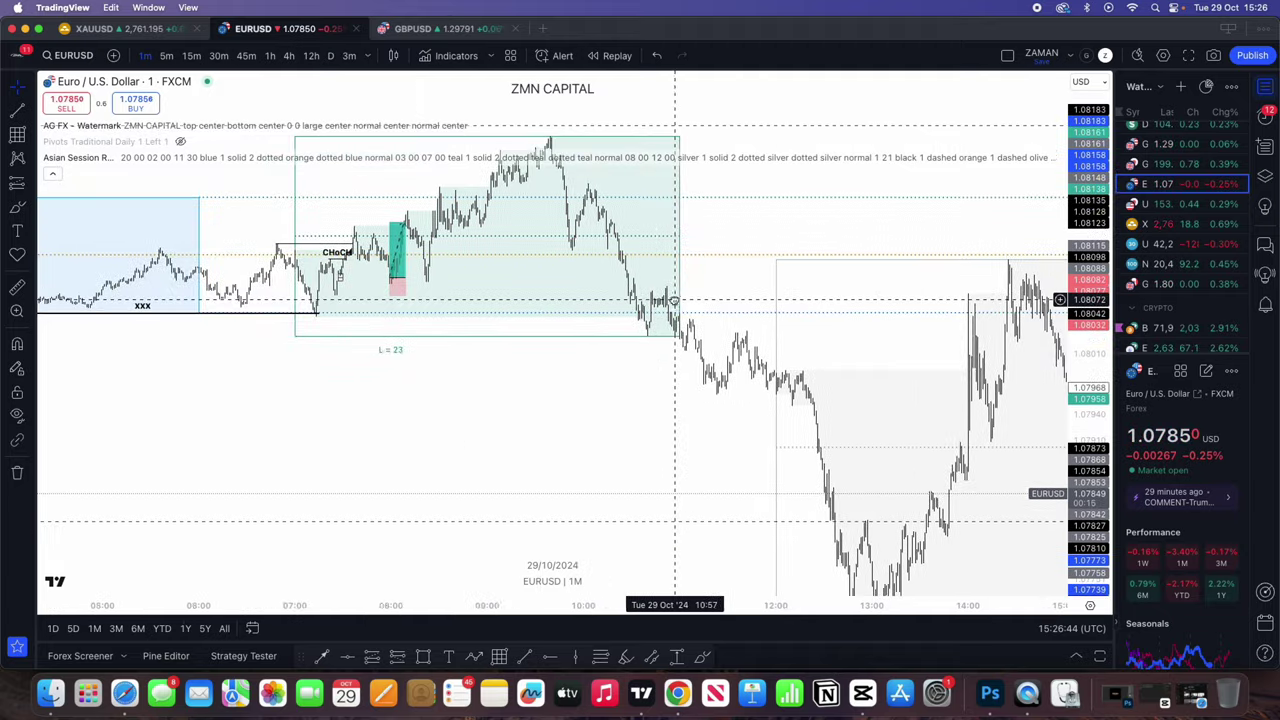
{"action": "scroll", "coordinate": [670, 345], "scroll_direction": "right", "scroll_amount": 5}
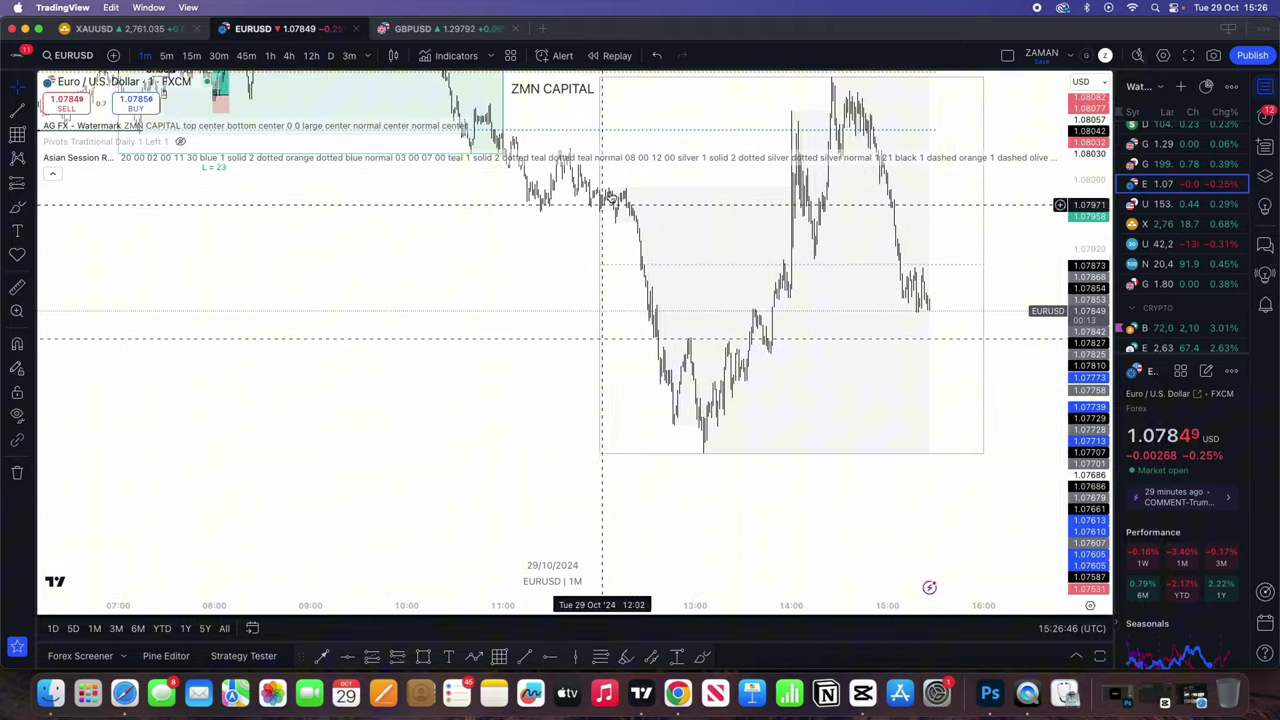
{"action": "scroll", "coordinate": [428, 500], "scroll_direction": "up", "scroll_amount": 5}
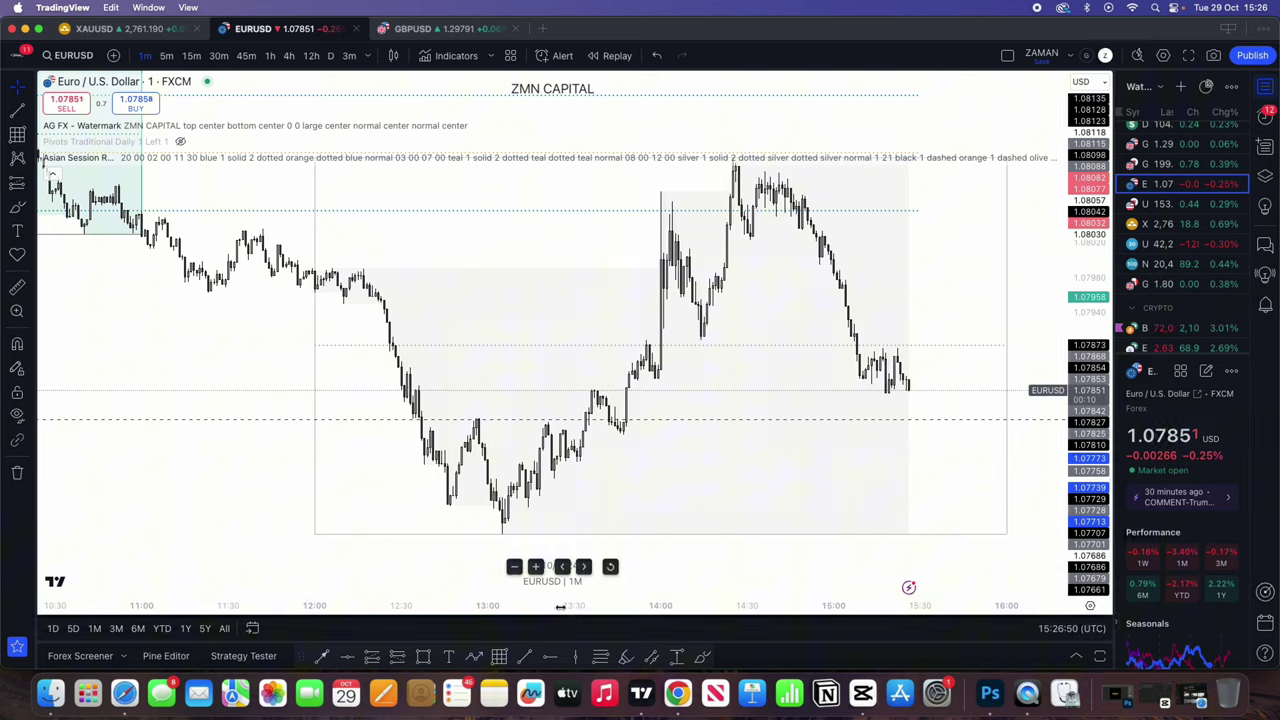
{"action": "scroll", "coordinate": [884, 241], "scroll_direction": "down", "scroll_amount": 5}
{"action": "scroll", "coordinate": [884, 241], "scroll_direction": "right", "scroll_amount": 3}
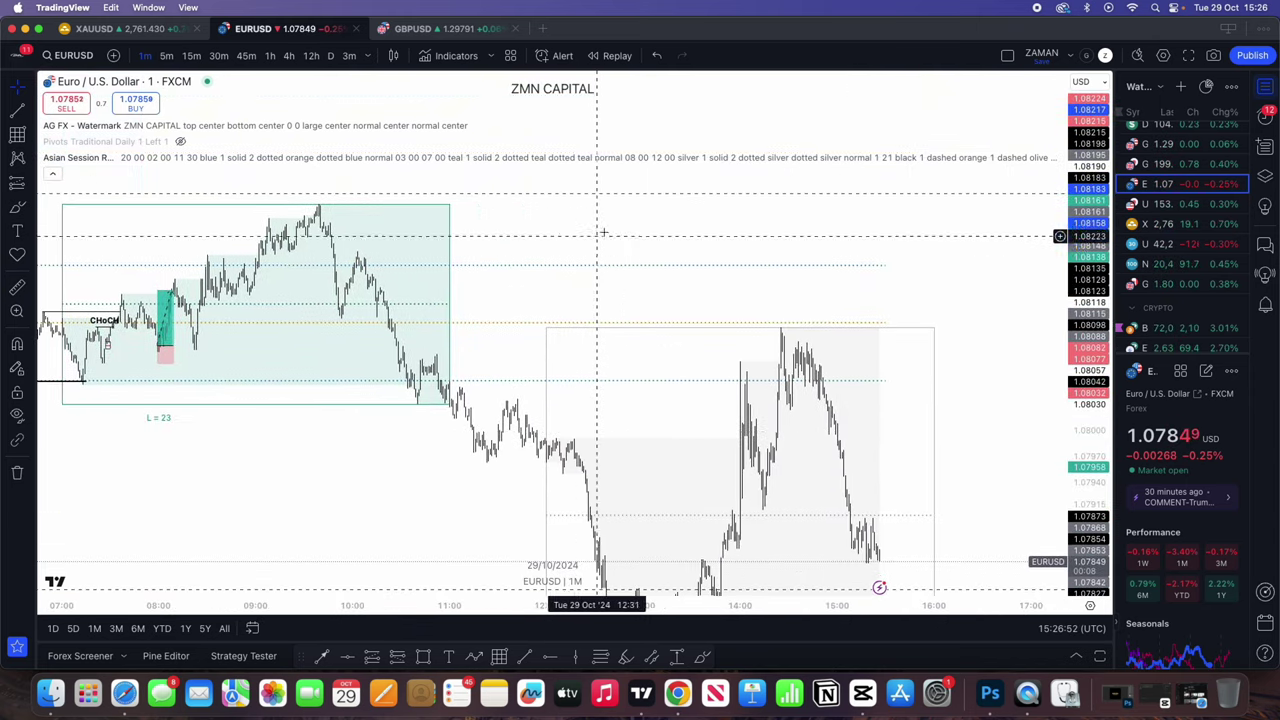
{"action": "left_click_drag", "start_coordinate": [731, 395], "coordinate": [701, 179]}
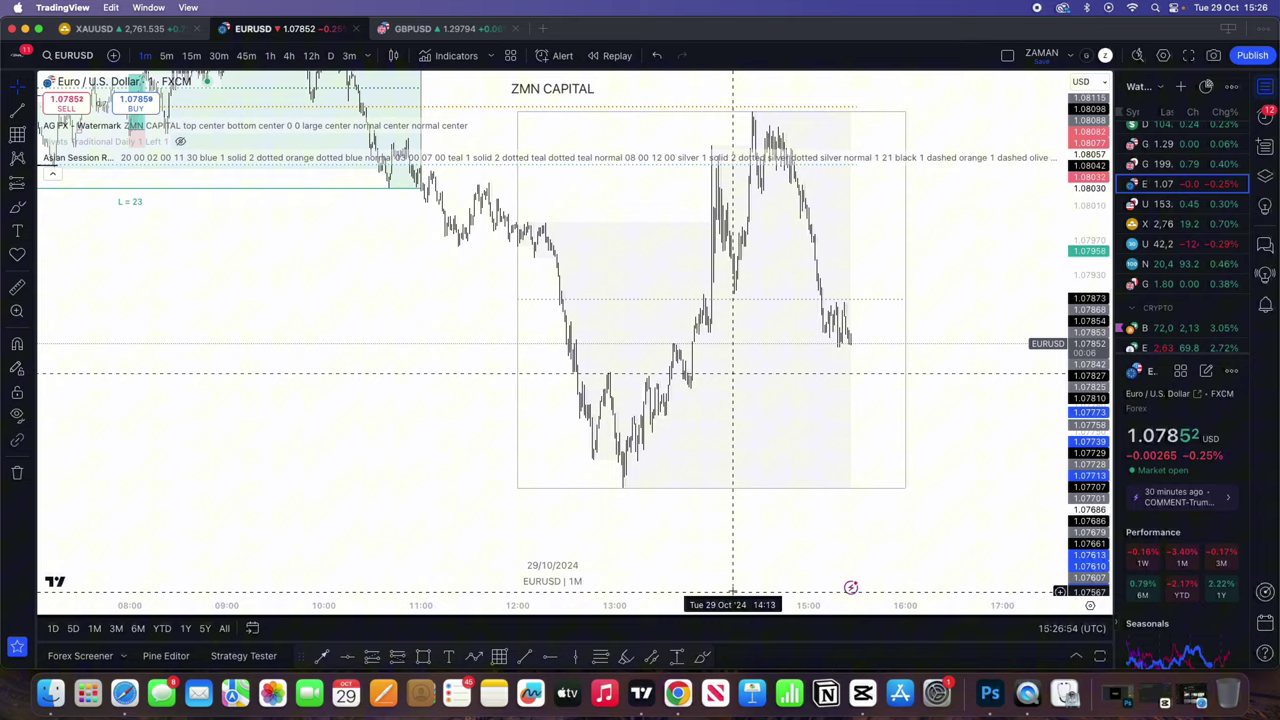
- Brush a thick red horizontal stroke from the swing high just before 13:00 to the candles that break it around 13:30
{"action": "left_click_drag", "start_coordinate": [731, 604], "coordinate": [425, 600]}
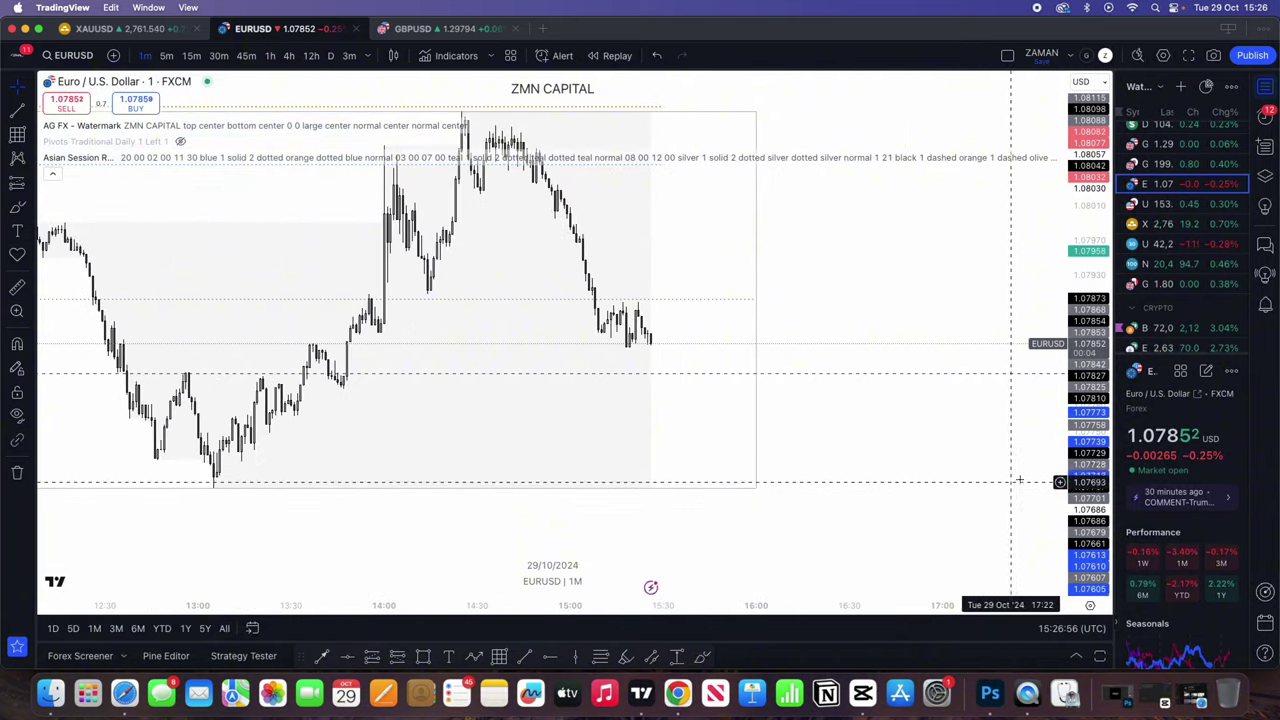
{"action": "left_click_drag", "start_coordinate": [1087, 468], "coordinate": [1086, 165]}
{"action": "scroll", "coordinate": [801, 399], "scroll_direction": "left", "scroll_amount": 5}
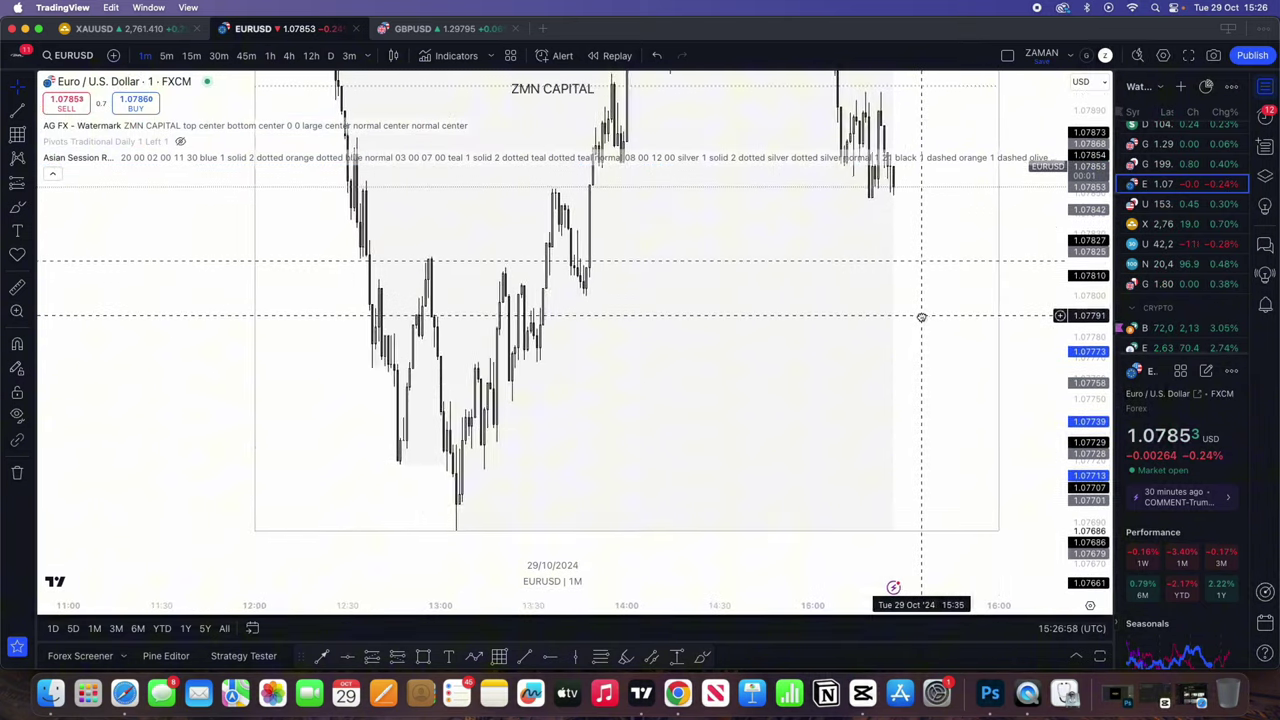
{"action": "left_click_drag", "start_coordinate": [572, 356], "coordinate": [561, 420]}
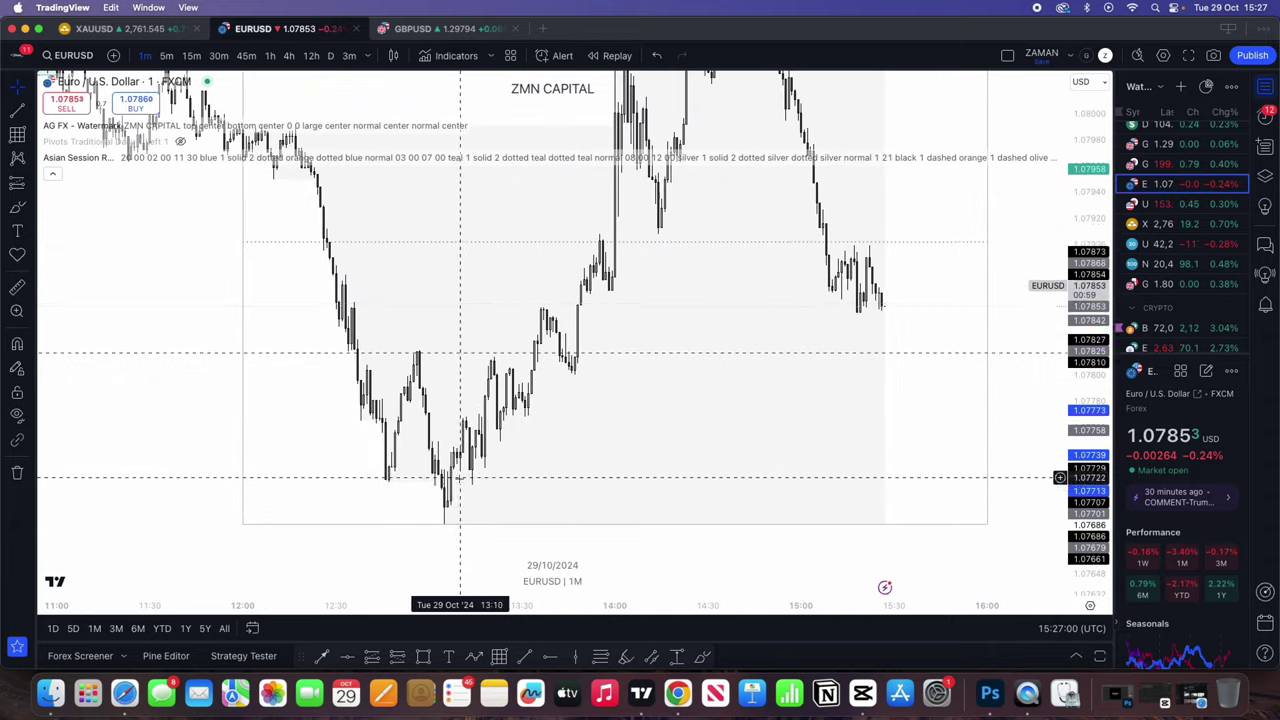
{"action": "left_click_drag", "start_coordinate": [355, 237], "coordinate": [402, 232]}
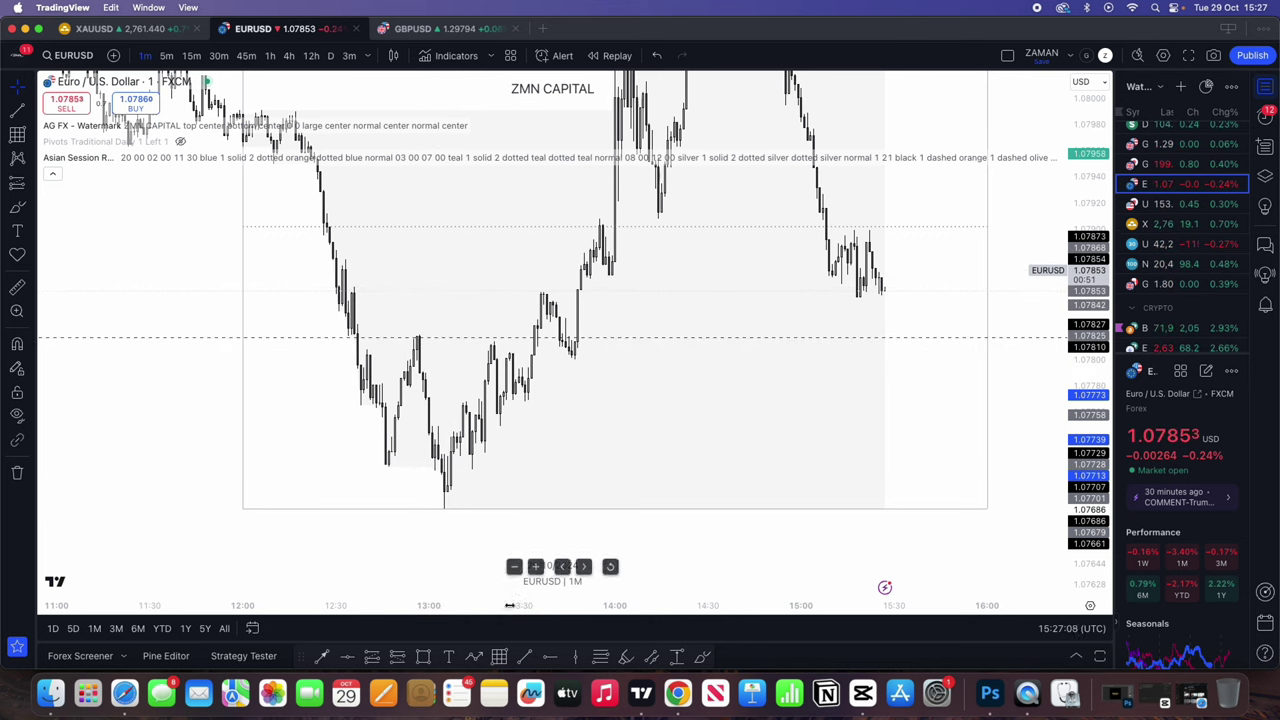
{"action": "left_click", "coordinate": [626, 656]}
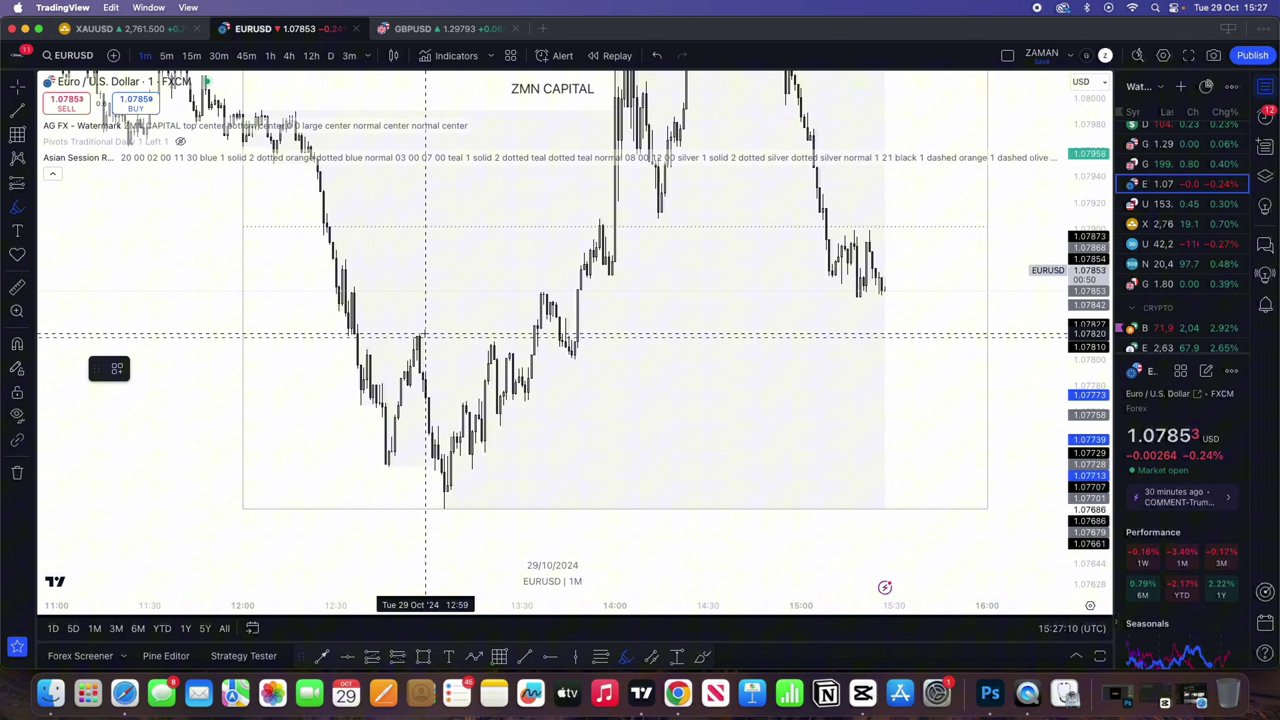
{"action": "left_click_drag", "start_coordinate": [413, 336], "coordinate": [432, 335]}
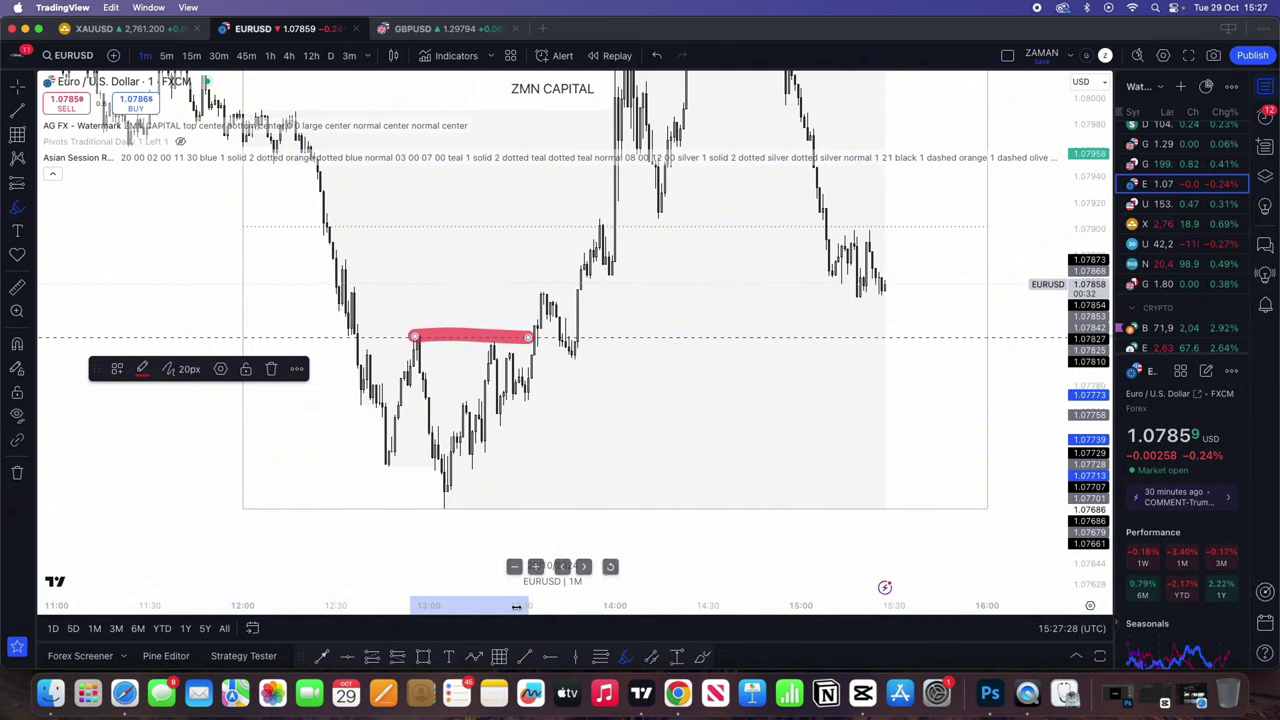
{"action": "left_click_drag", "start_coordinate": [516, 606], "coordinate": [470, 606]}
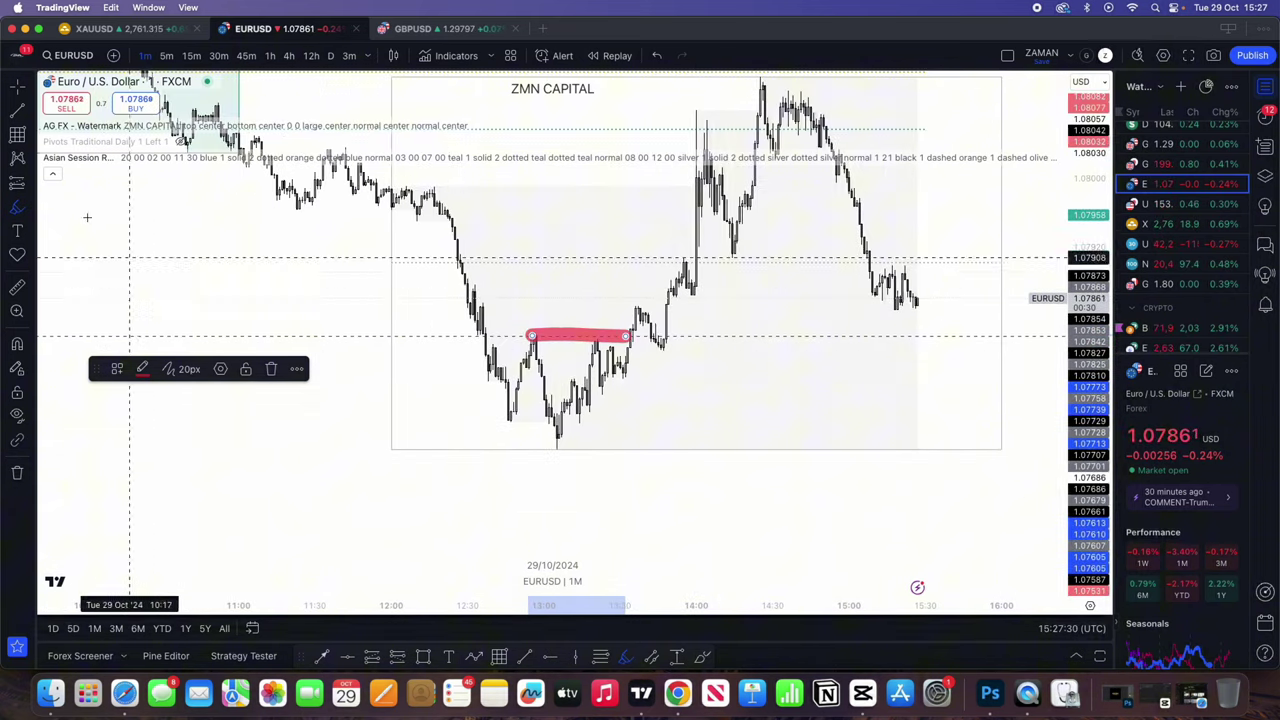
- Switch the EURUSD chart to the 15-minute timeframe and frame the 25 to 28 October price action
{"action": "left_click", "coordinate": [191, 55]}
{"action": "left_click_drag", "start_coordinate": [1098, 213], "coordinate": [1037, 574]}
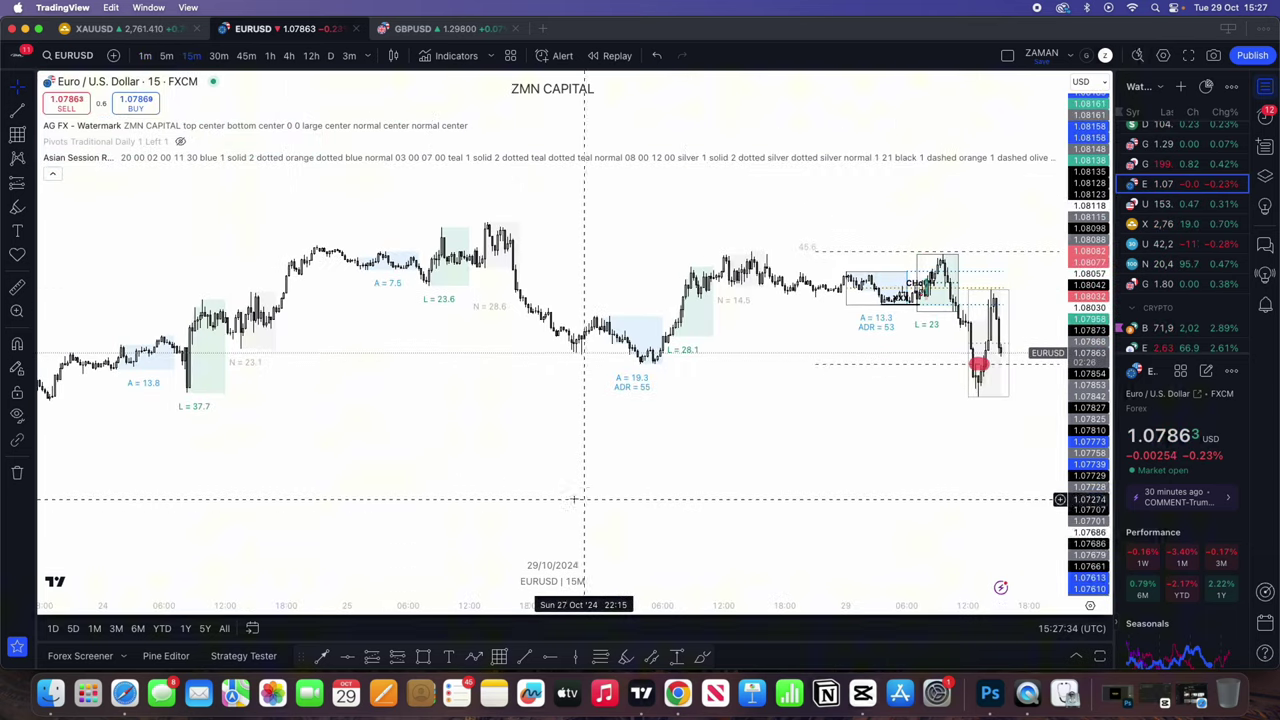
{"action": "left_click_drag", "start_coordinate": [574, 499], "coordinate": [787, 532]}
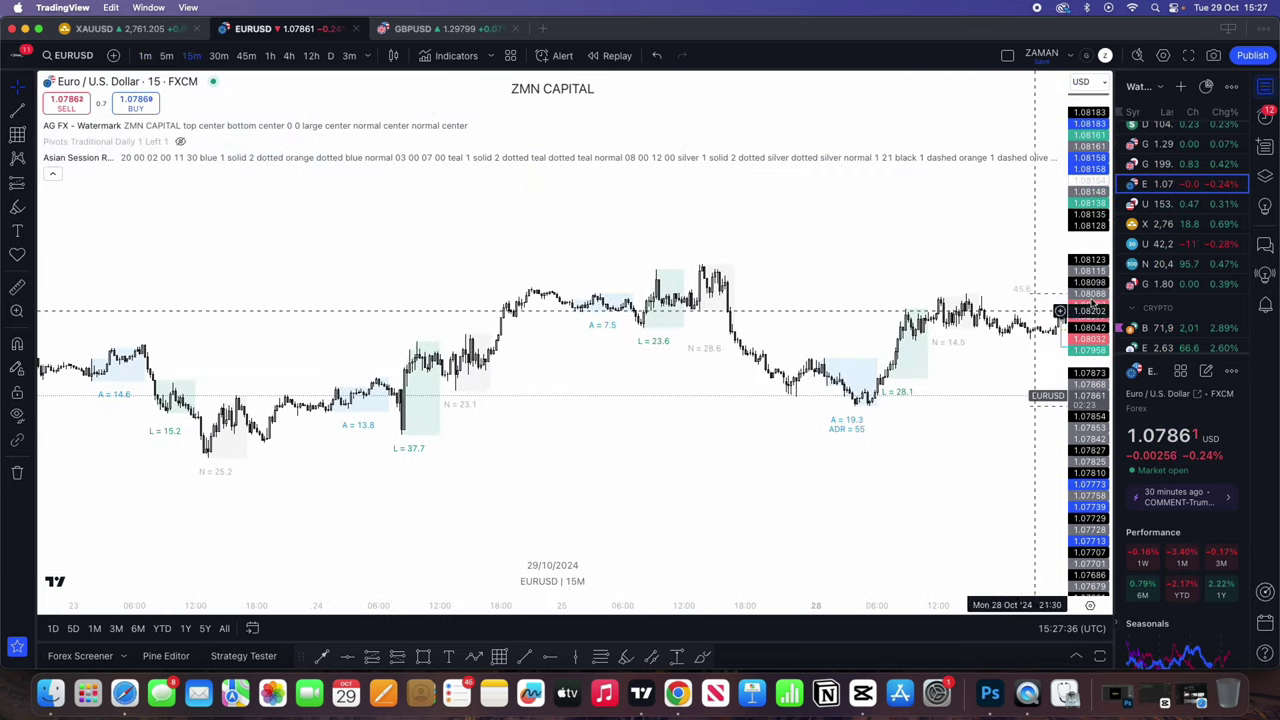
{"action": "left_click_drag", "start_coordinate": [1089, 515], "coordinate": [1080, 155]}
{"action": "left_click_drag", "start_coordinate": [735, 607], "coordinate": [495, 606]}
{"action": "left_click_drag", "start_coordinate": [318, 387], "coordinate": [396, 445]}
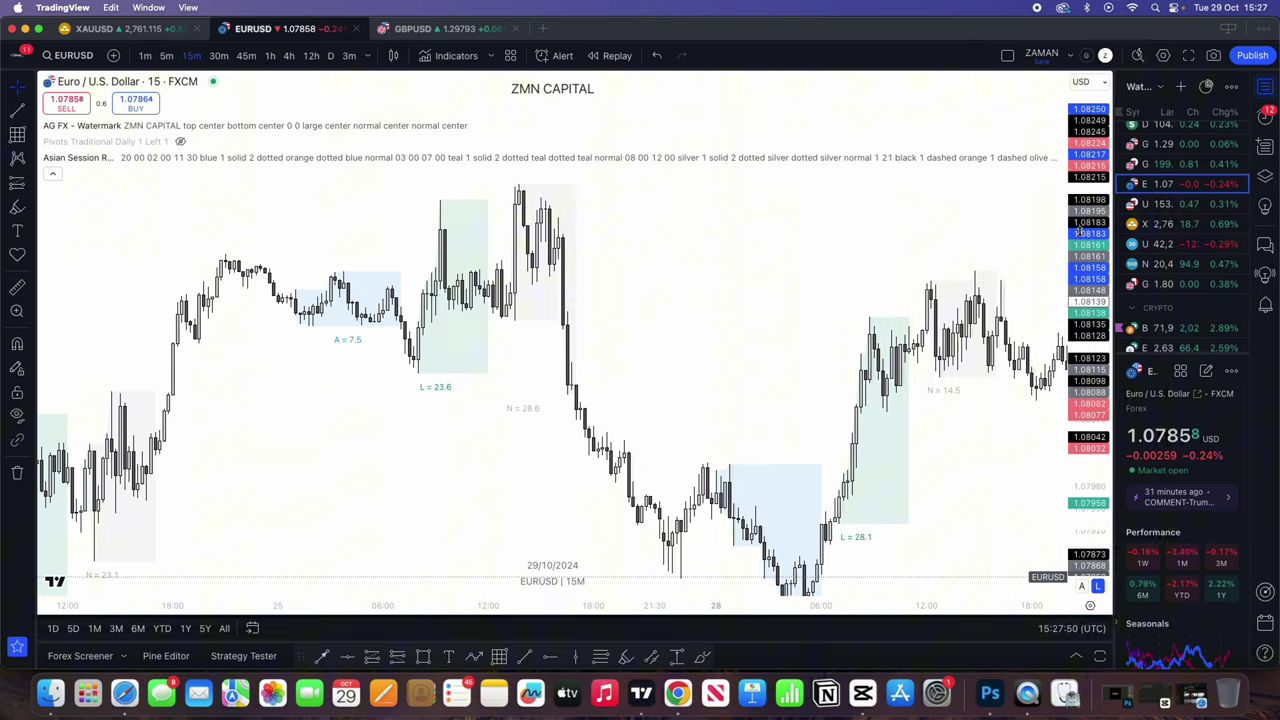
- Handwrite "2 - 4x" with the red brush in the empty area above the 25 October sell-off
{"action": "left_click", "coordinate": [628, 656]}
{"action": "mouse_move", "coordinate": [599, 237]}
{"action": "left_mouse_down"}
{"action": "mouse_move", "coordinate": [596, 310]}
{"action": "mouse_move", "coordinate": [624, 318]}
{"action": "mouse_move", "coordinate": [722, 280]}
{"action": "left_mouse_up"}
{"action": "mouse_move", "coordinate": [748, 232]}
{"action": "left_mouse_down"}
{"action": "mouse_move", "coordinate": [752, 288]}
{"action": "mouse_move", "coordinate": [790, 289]}
{"action": "mouse_move", "coordinate": [760, 320]}
{"action": "left_mouse_up"}
{"action": "left_click_drag", "start_coordinate": [766, 278], "coordinate": [818, 318]}
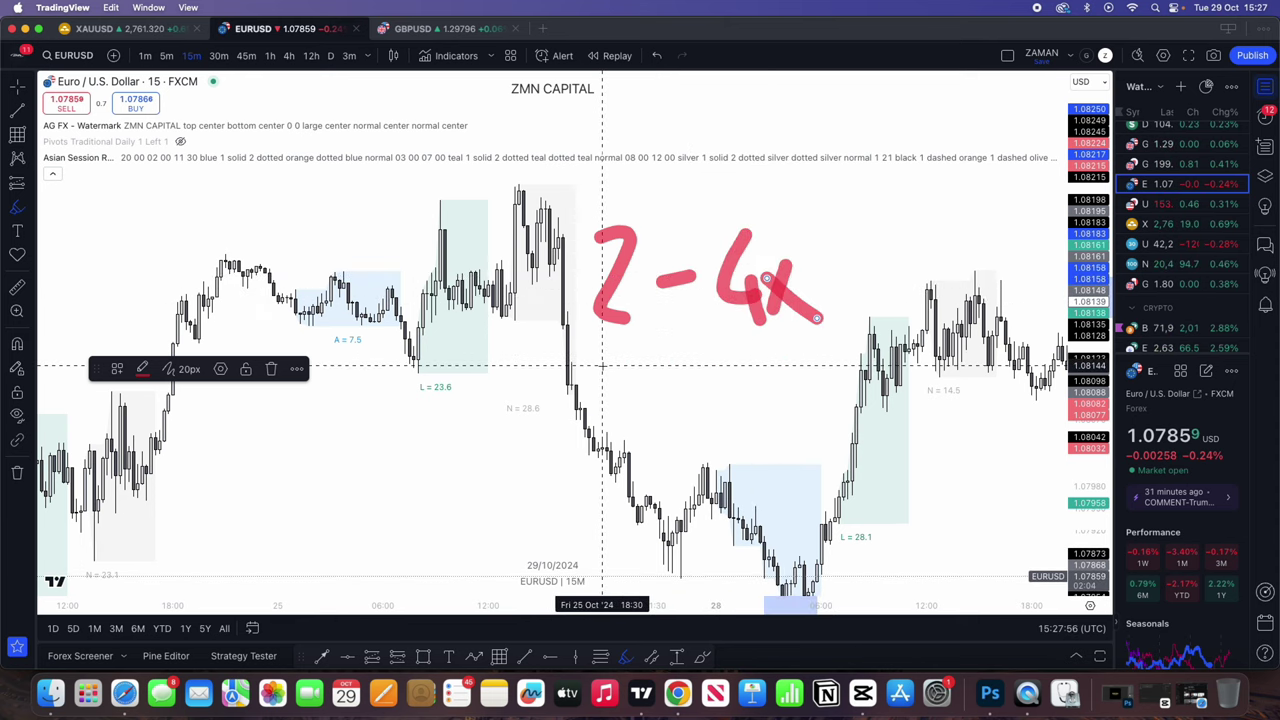
- Handwrite "x Mon" and "x Fri" in red on two lines below the "2 - 4x" note
{"action": "mouse_move", "coordinate": [578, 355]}
{"action": "left_mouse_down"}
{"action": "mouse_move", "coordinate": [612, 396]}
{"action": "mouse_move", "coordinate": [578, 400]}
{"action": "left_mouse_up"}
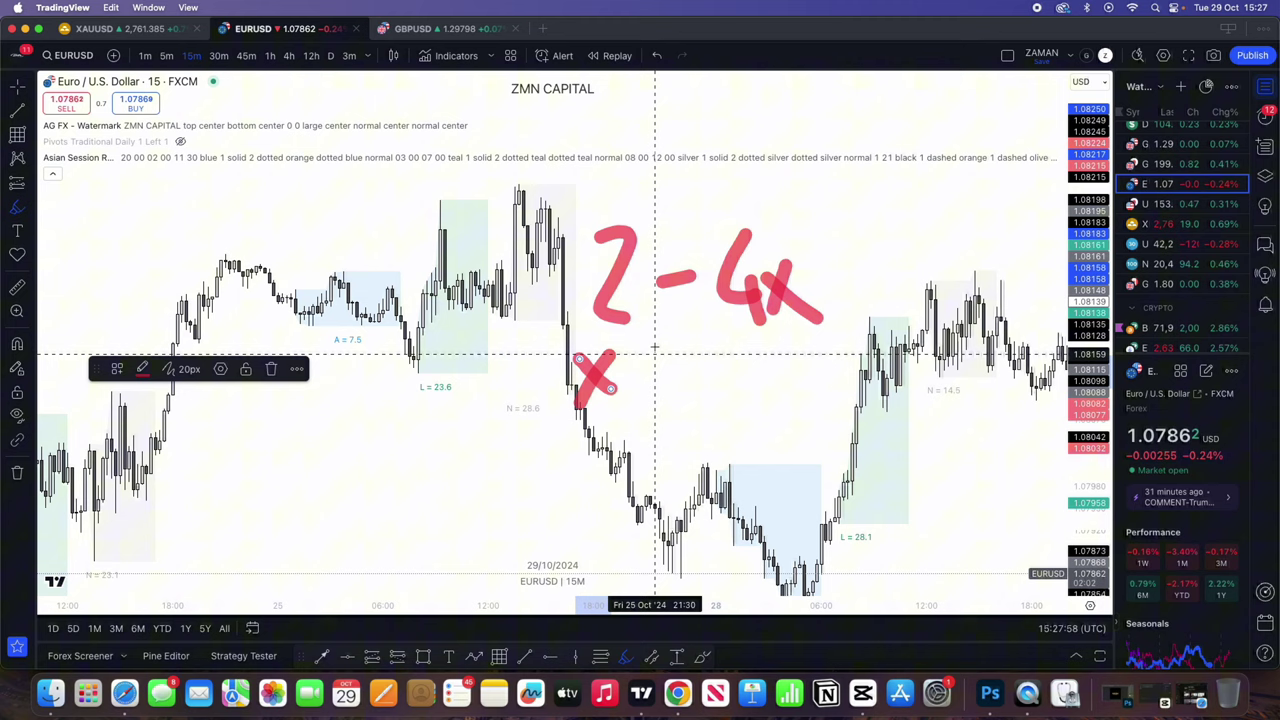
{"action": "mouse_move", "coordinate": [654, 348]}
{"action": "left_mouse_down"}
{"action": "mouse_move", "coordinate": [654, 384]}
{"action": "mouse_move", "coordinate": [700, 342]}
{"action": "mouse_move", "coordinate": [718, 385]}
{"action": "left_mouse_up"}
{"action": "left_click_drag", "start_coordinate": [748, 343], "coordinate": [818, 369]}
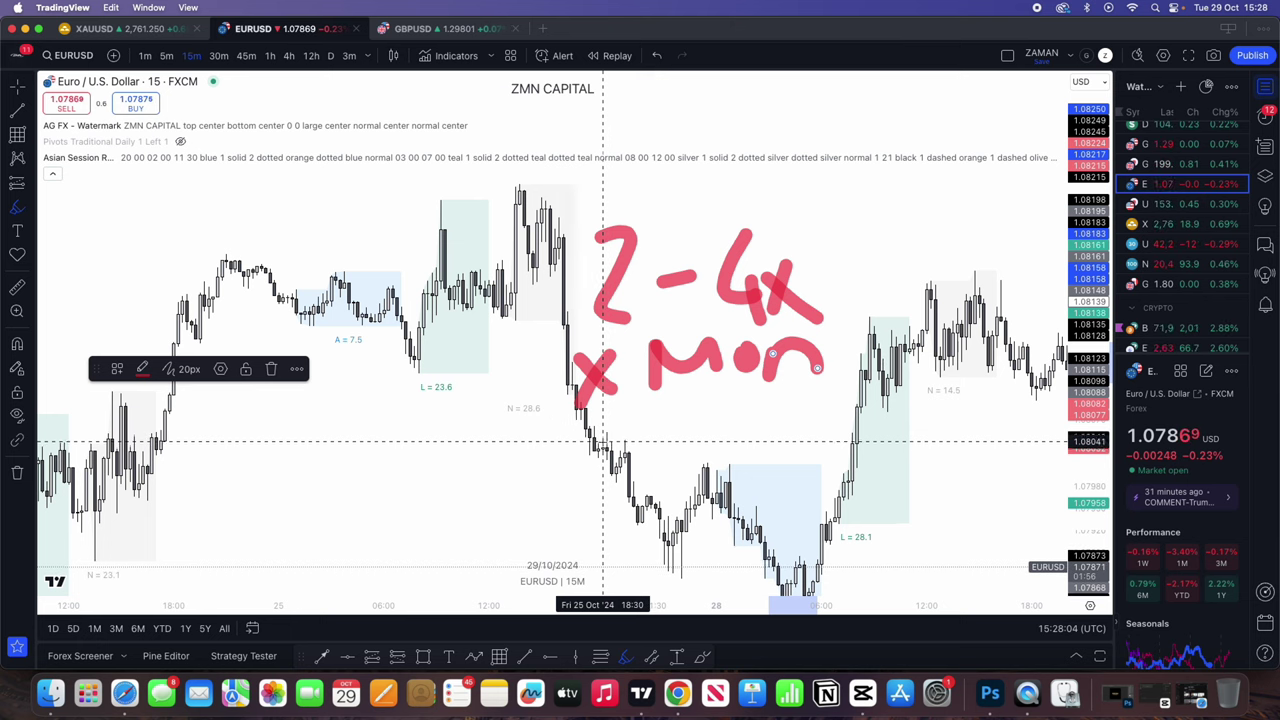
{"action": "left_click_drag", "start_coordinate": [608, 428], "coordinate": [531, 492]}
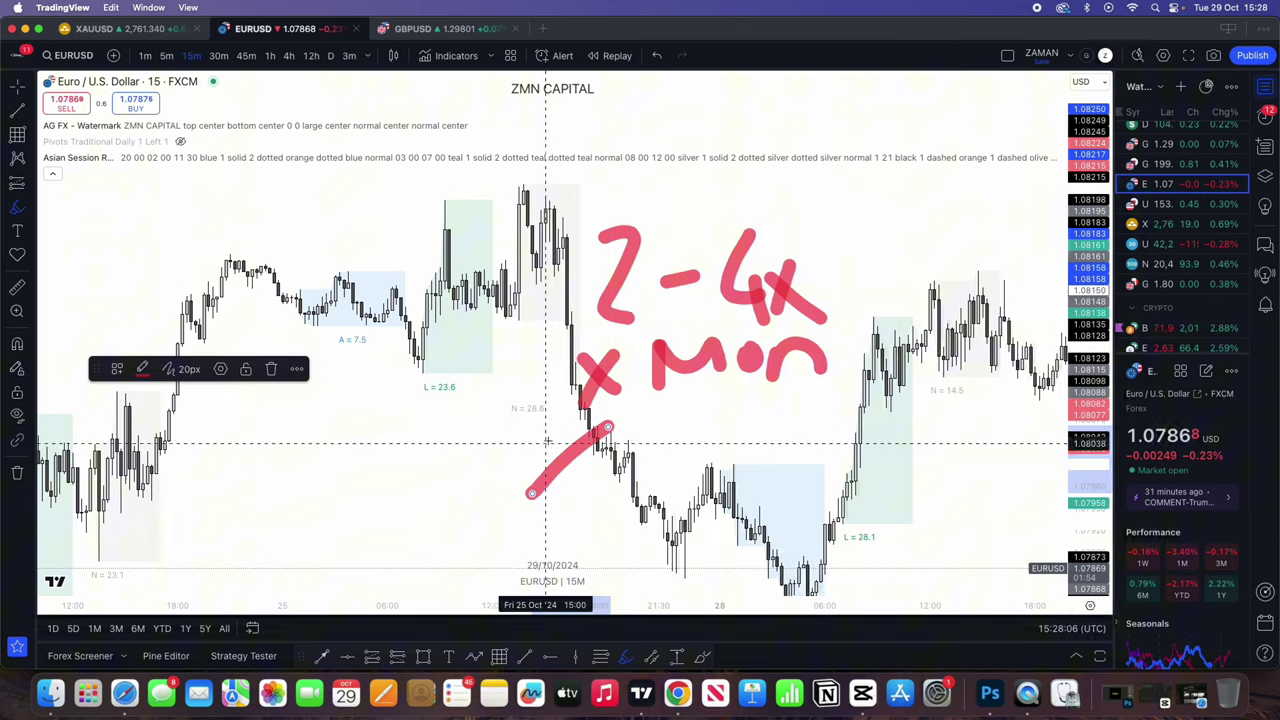
{"action": "left_click_drag", "start_coordinate": [548, 440], "coordinate": [608, 490]}
{"action": "mouse_move", "coordinate": [641, 428]}
{"action": "left_mouse_down"}
{"action": "mouse_move", "coordinate": [637, 482]}
{"action": "mouse_move", "coordinate": [684, 412]}
{"action": "left_mouse_up"}
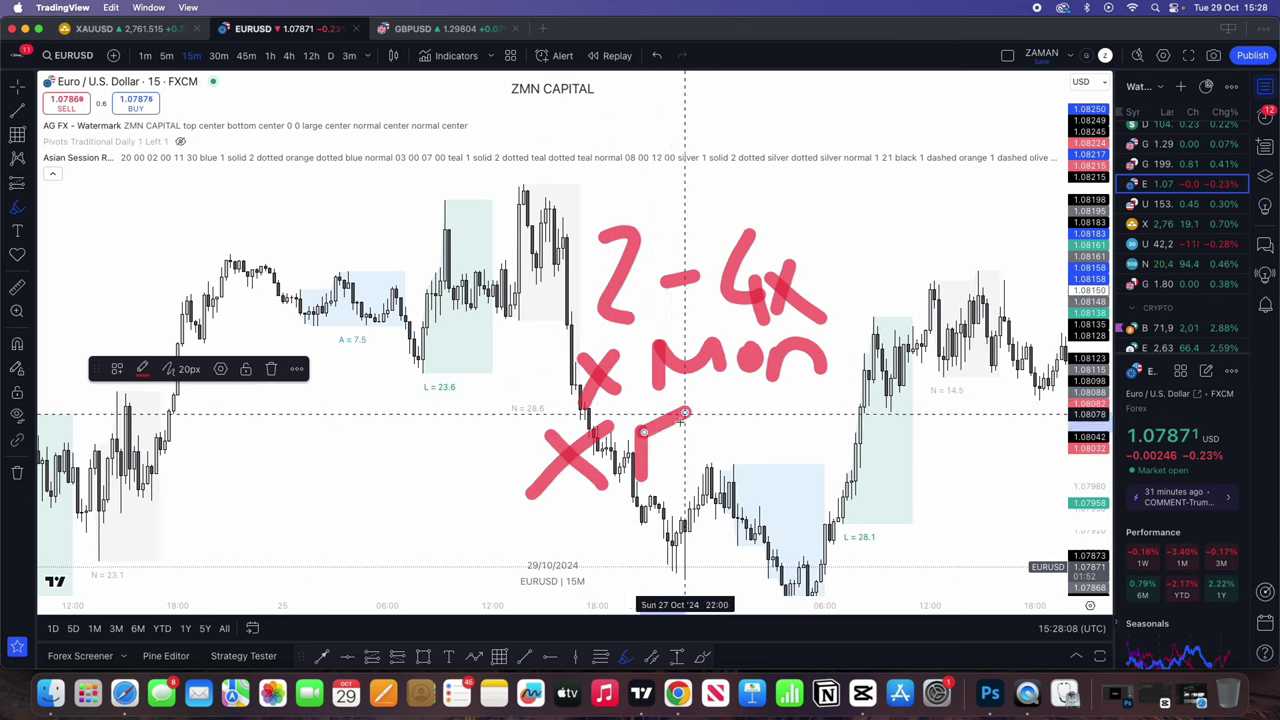
{"action": "mouse_move", "coordinate": [644, 458]}
{"action": "left_mouse_down"}
{"action": "mouse_move", "coordinate": [714, 432]}
{"action": "mouse_move", "coordinate": [729, 453]}
{"action": "left_mouse_up"}
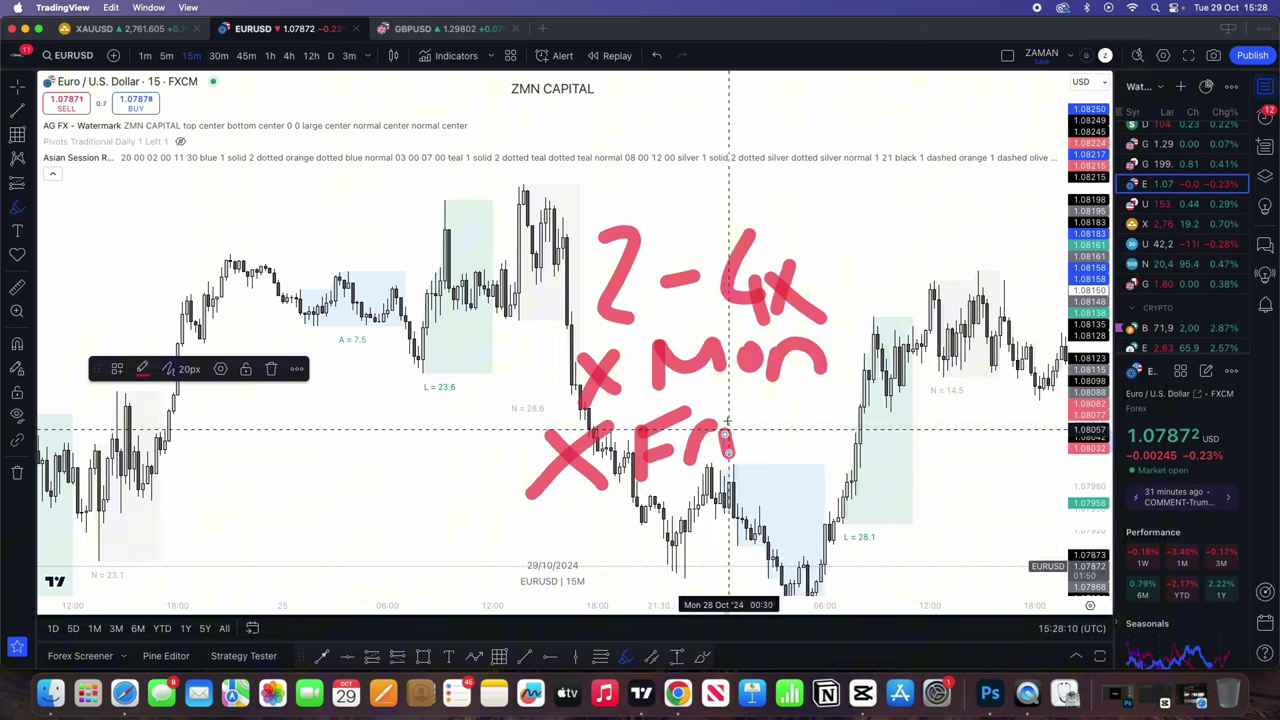
{"action": "left_click", "coordinate": [727, 413]}
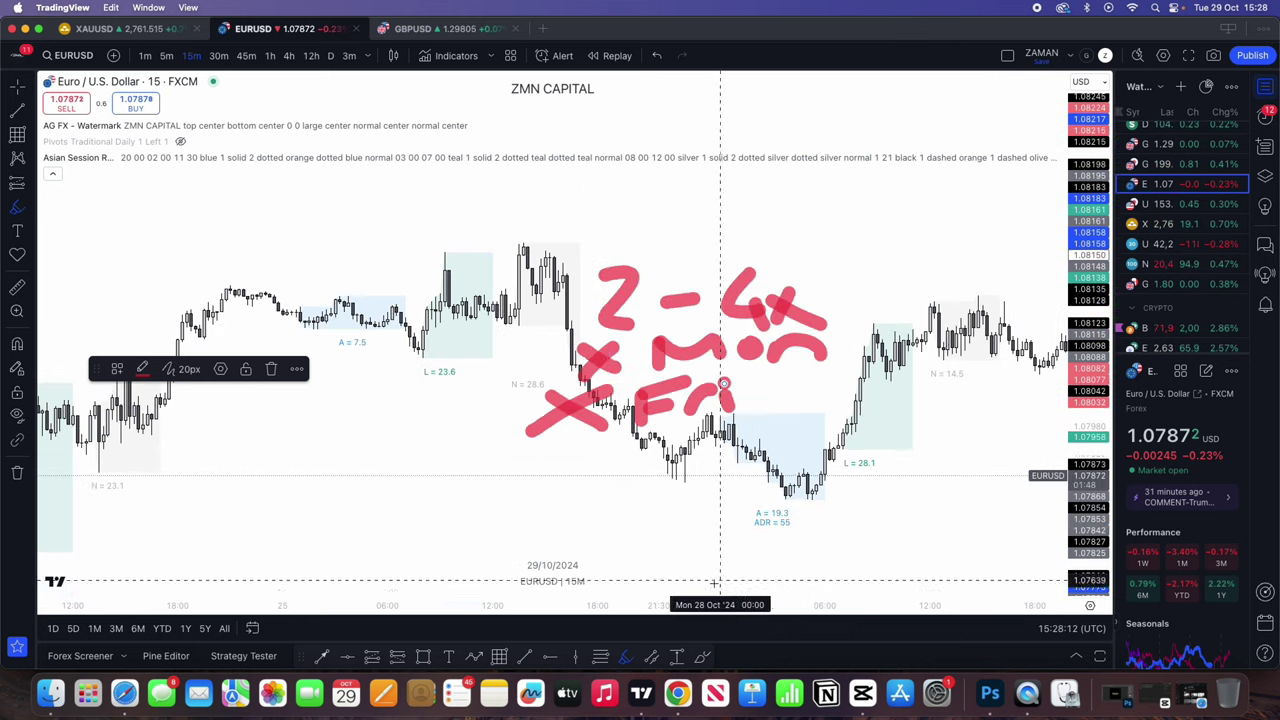
{"action": "scroll", "coordinate": [714, 581], "scroll_direction": "down", "scroll_amount": 8}
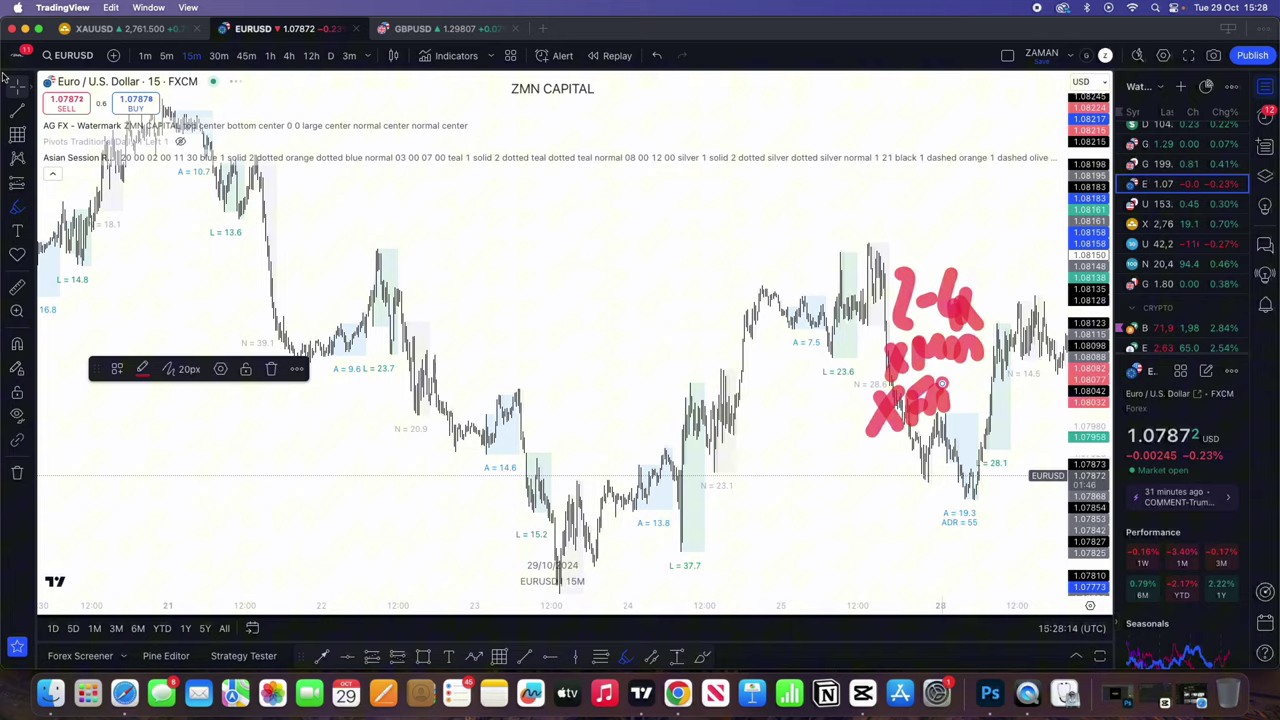
{"action": "scroll", "coordinate": [357, 349], "scroll_direction": "right", "scroll_amount": 5}
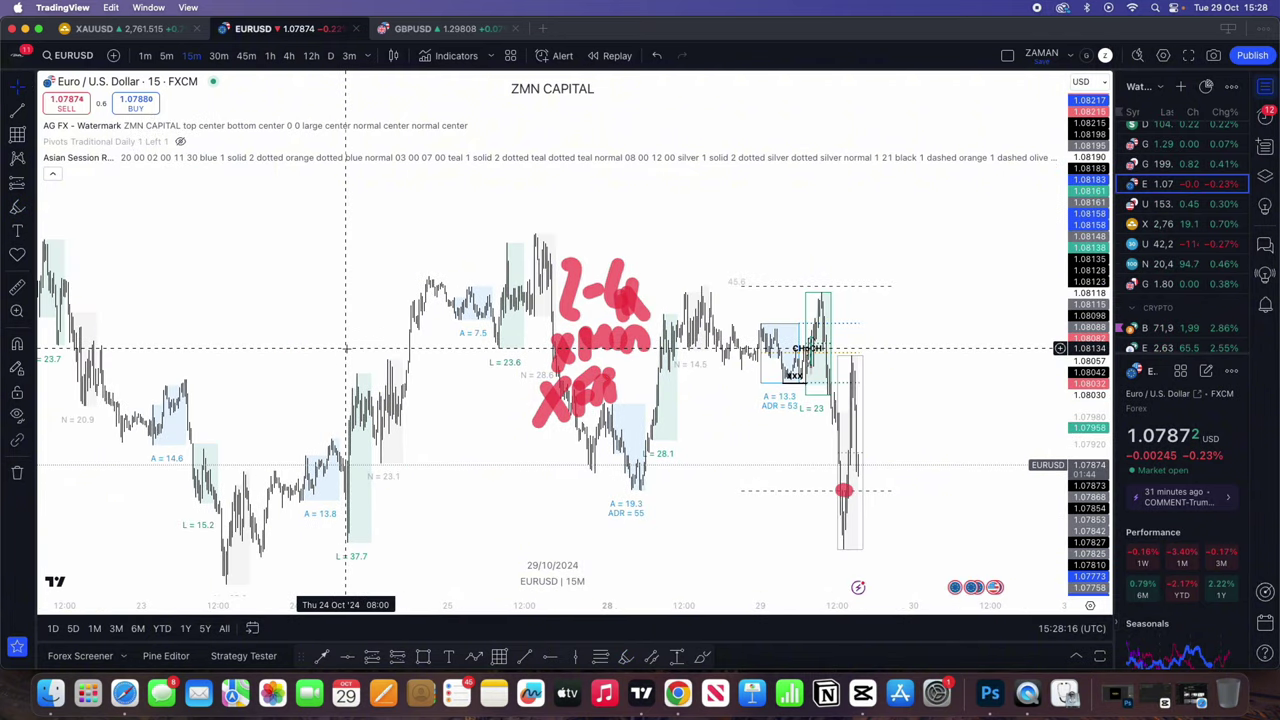